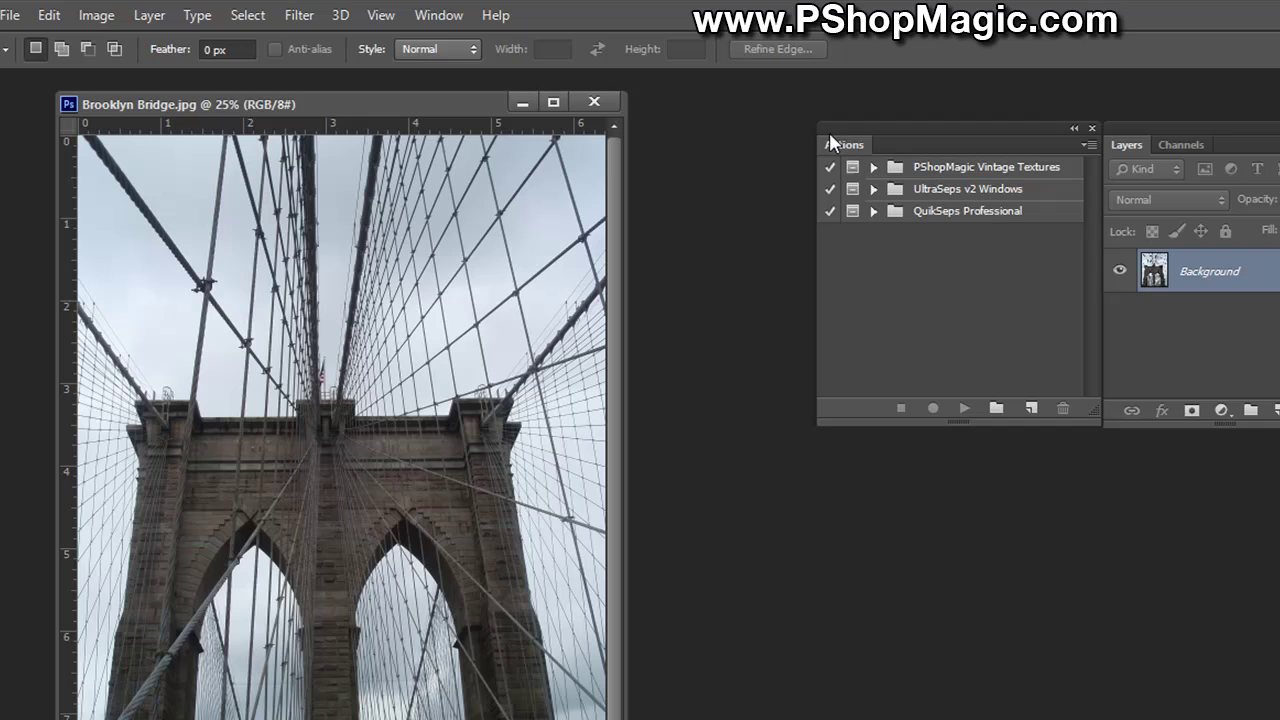
- Load the Sketch-A-Matic By PShopMagic action file and drag the set above the other action sets
click(437, 16)
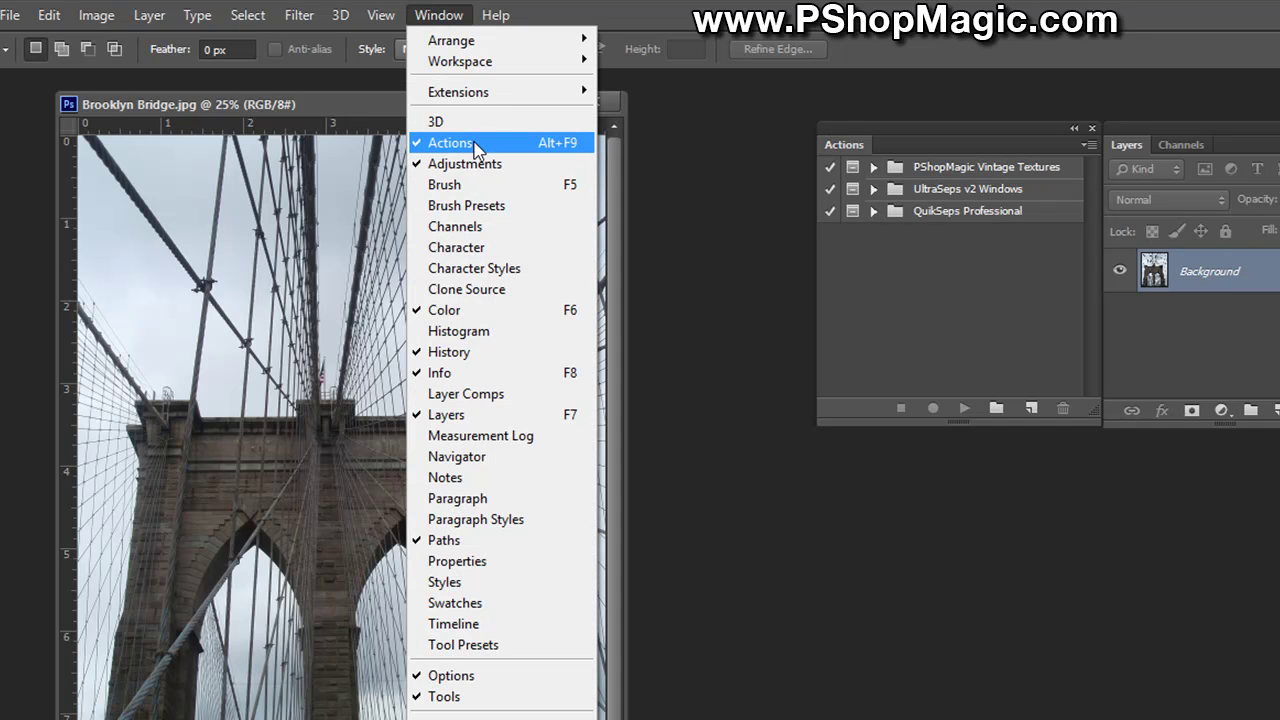
click(742, 133)
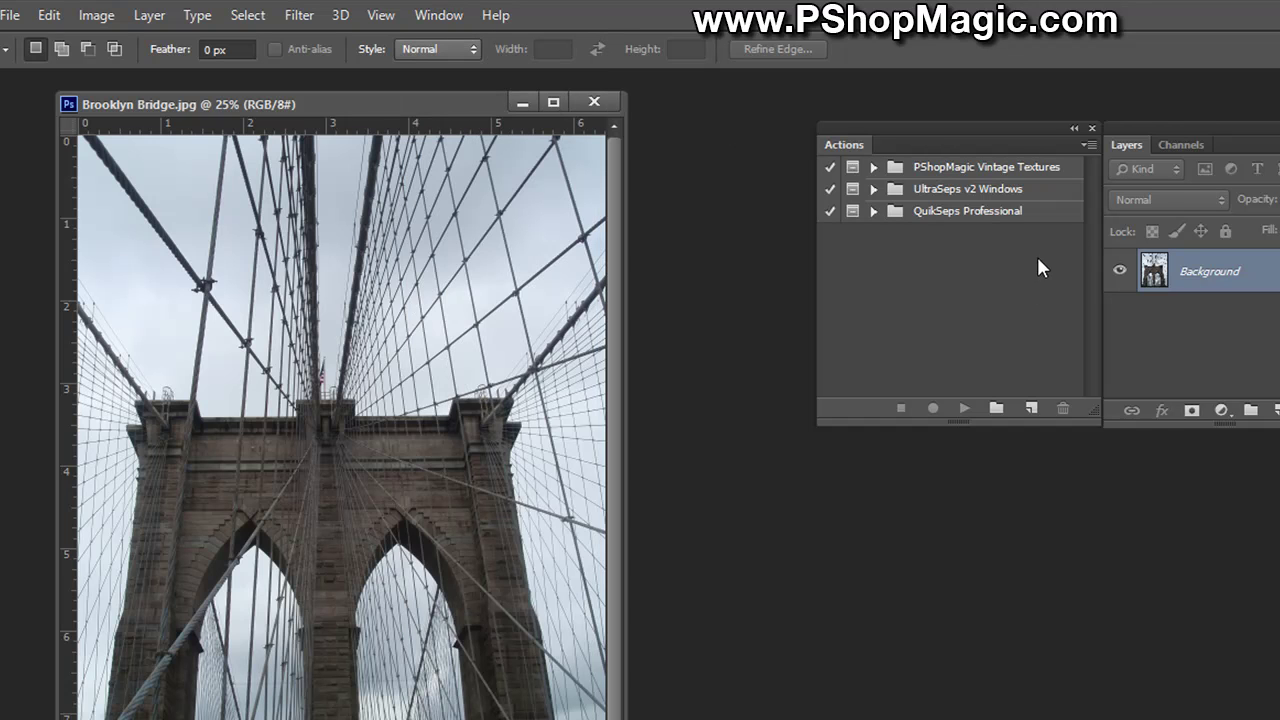
click(1087, 146)
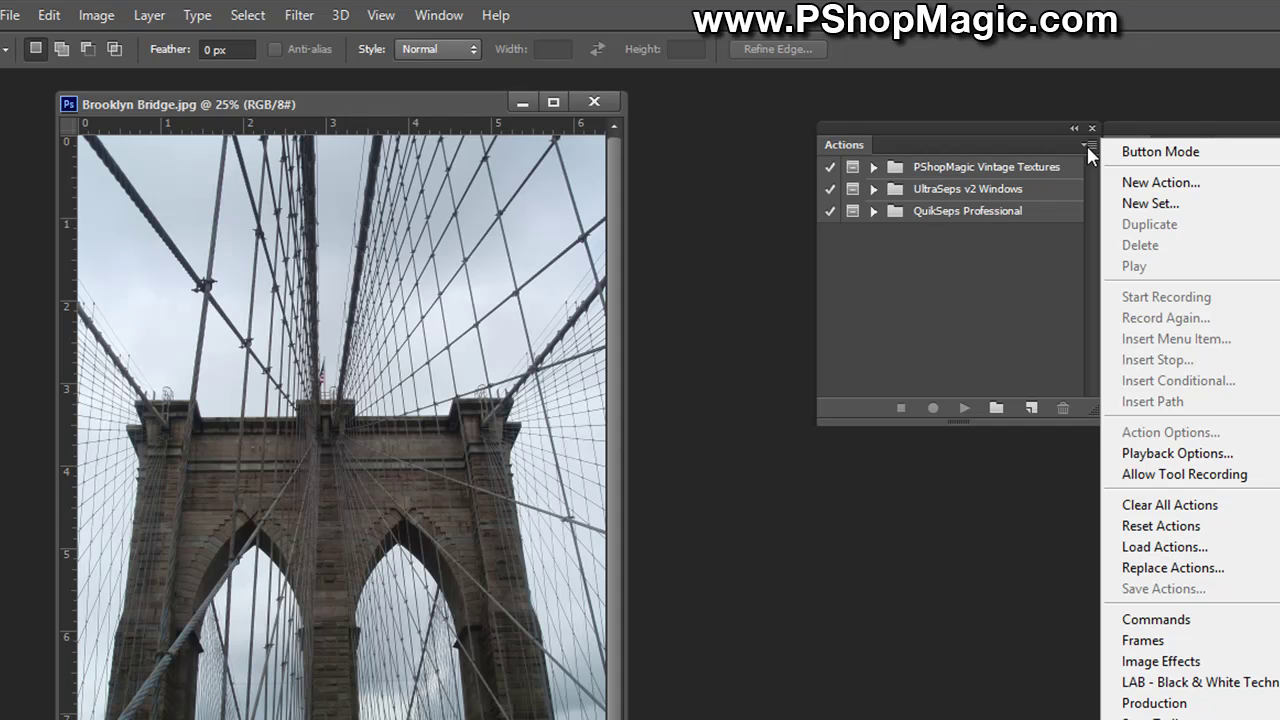
click(1225, 549)
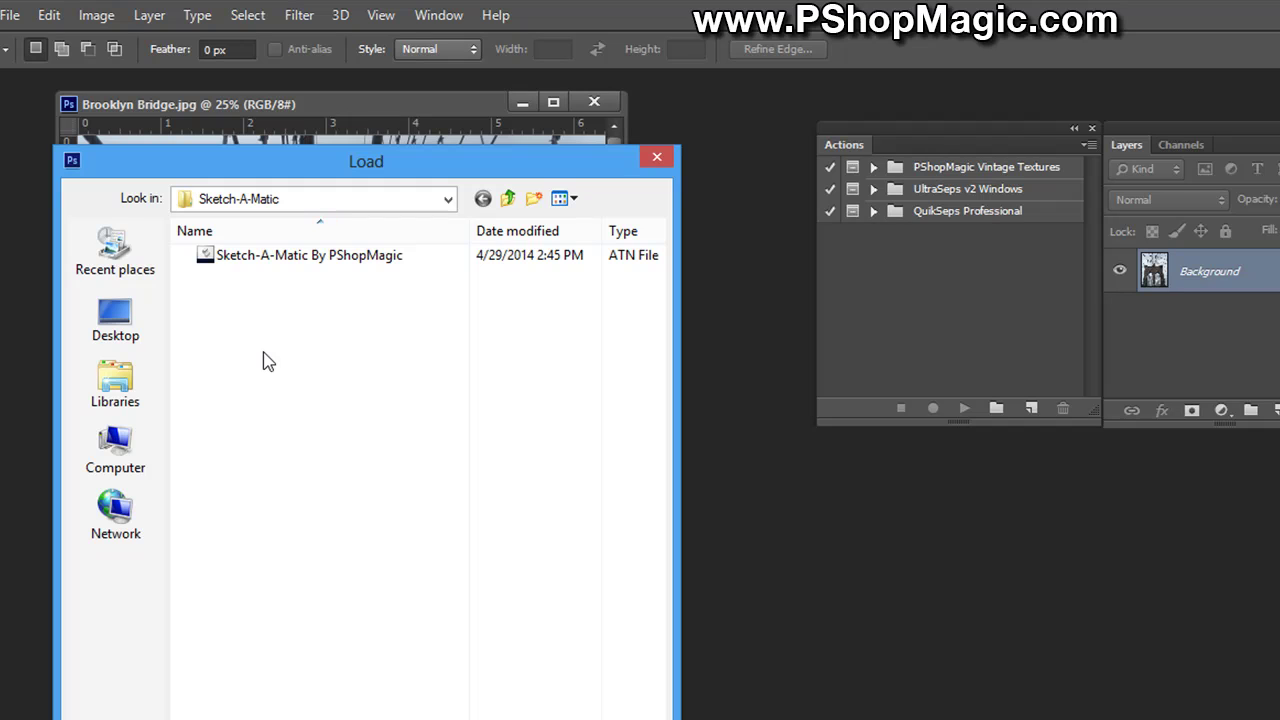
click(226, 262)
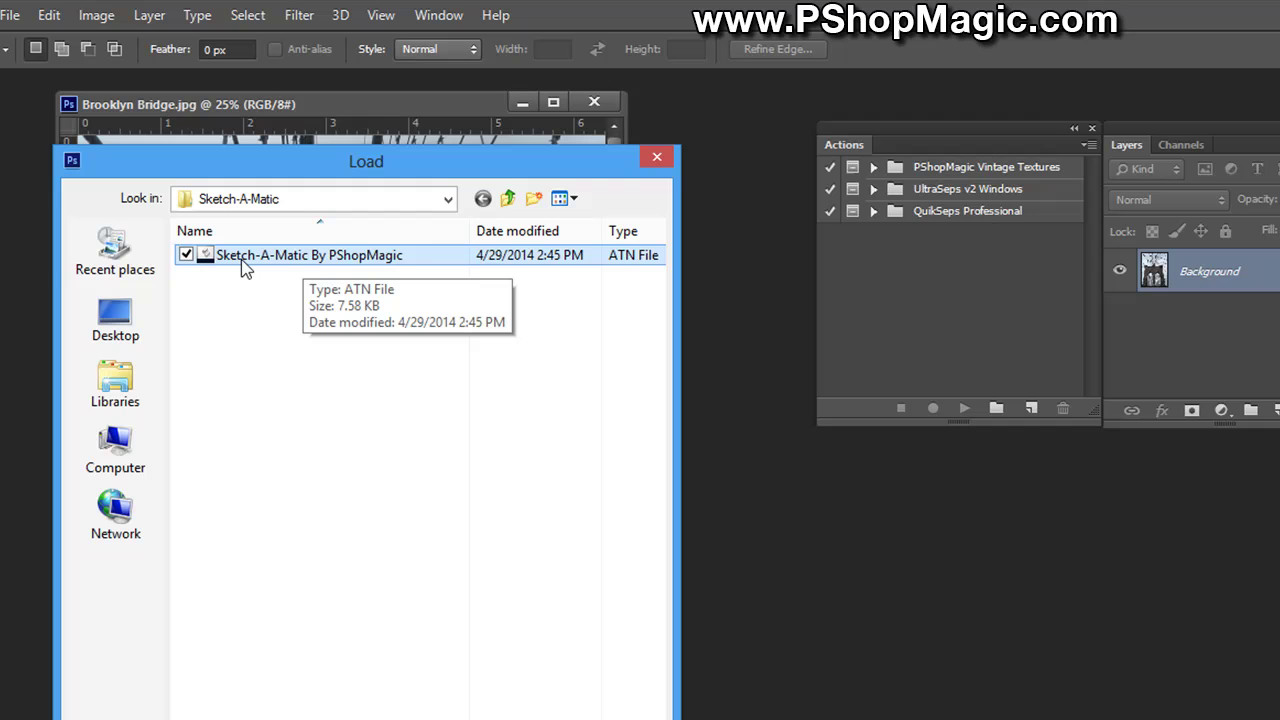
double_click(357, 266)
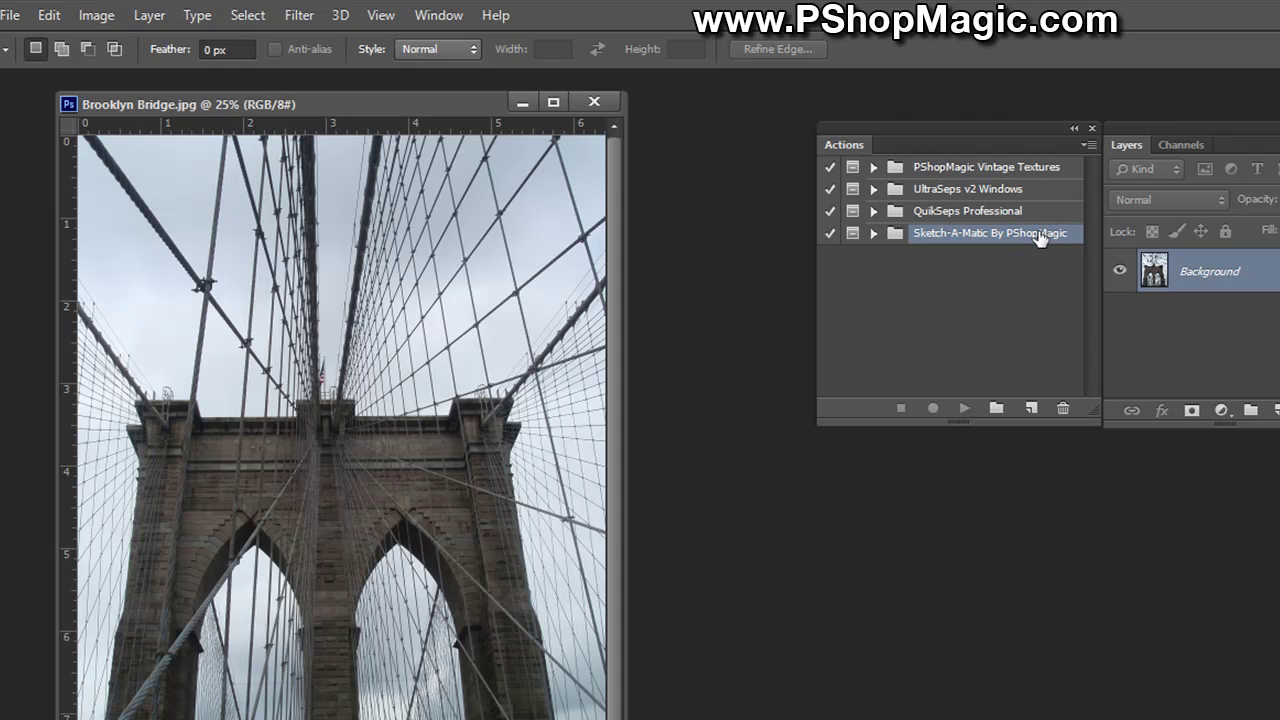
drag(1040, 236, 1038, 168)
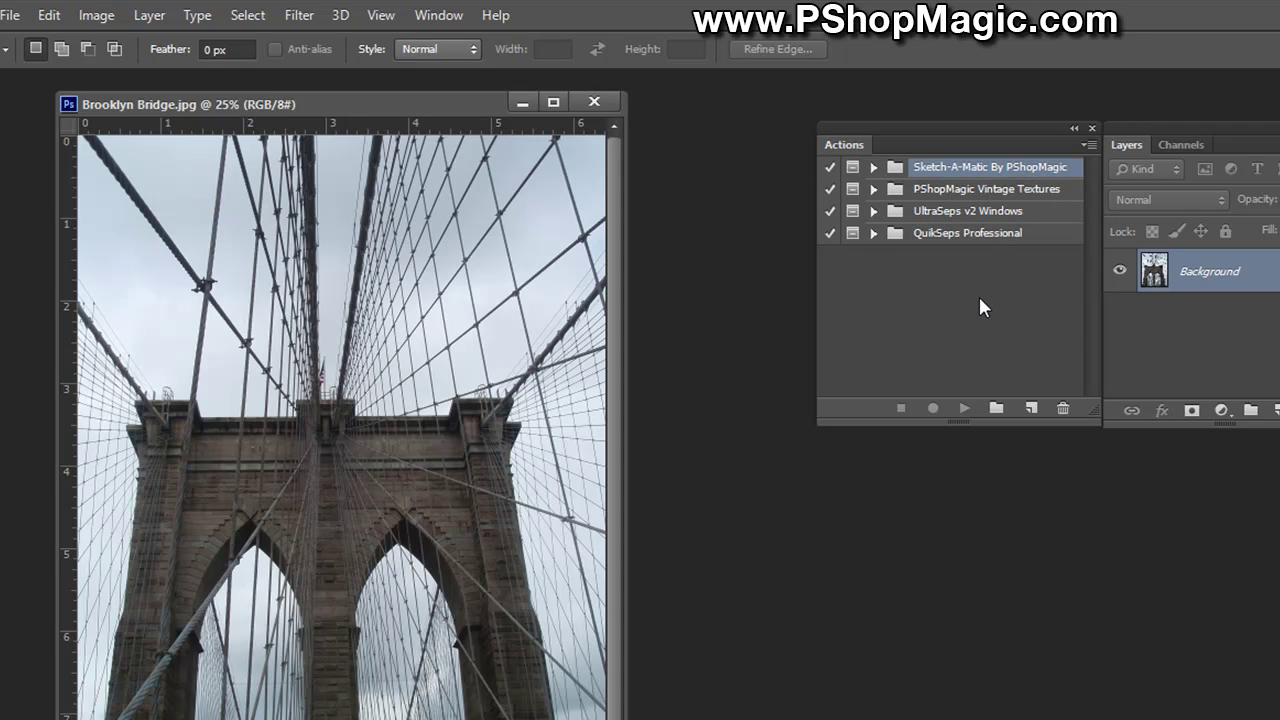
- Expand the Sketch-A-Matic By PShopMagic set in the Actions panel to show its four actions
click(873, 167)
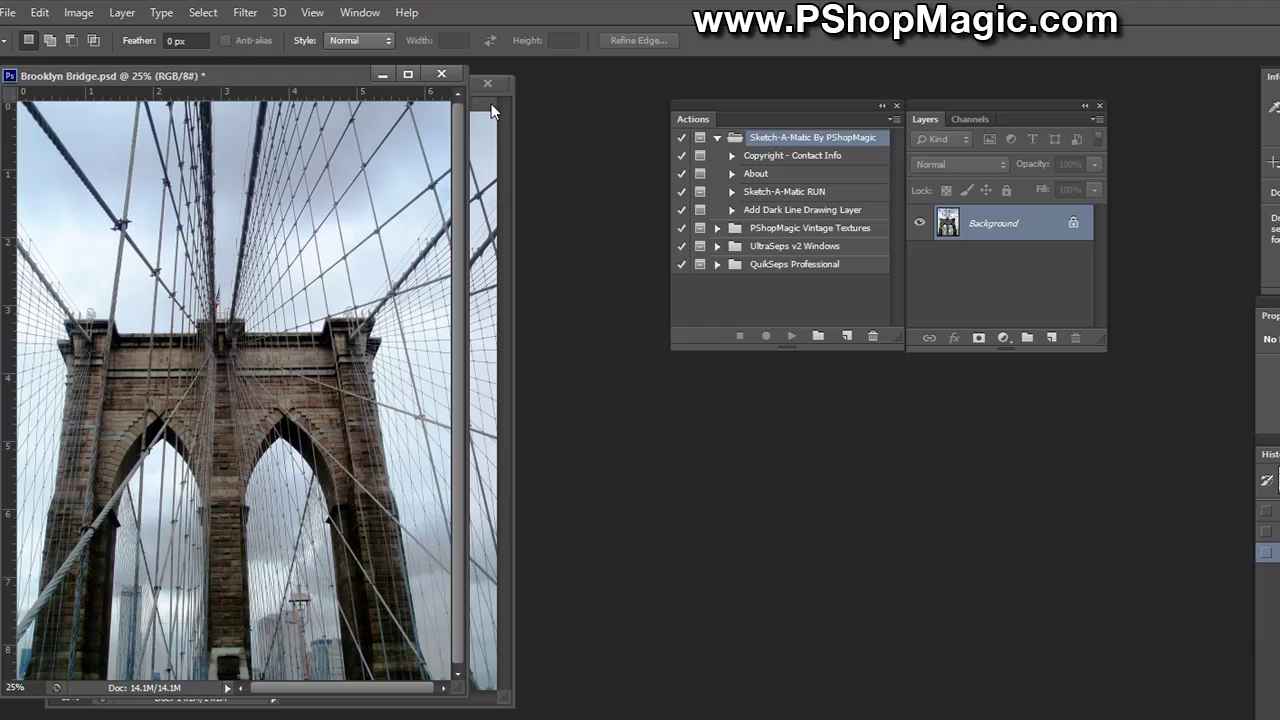
- Place Brooklyn Bridge.jpg beside Brooklyn Bridge.psd to compare, then minimize the psd and move the jpg left
click(482, 129)
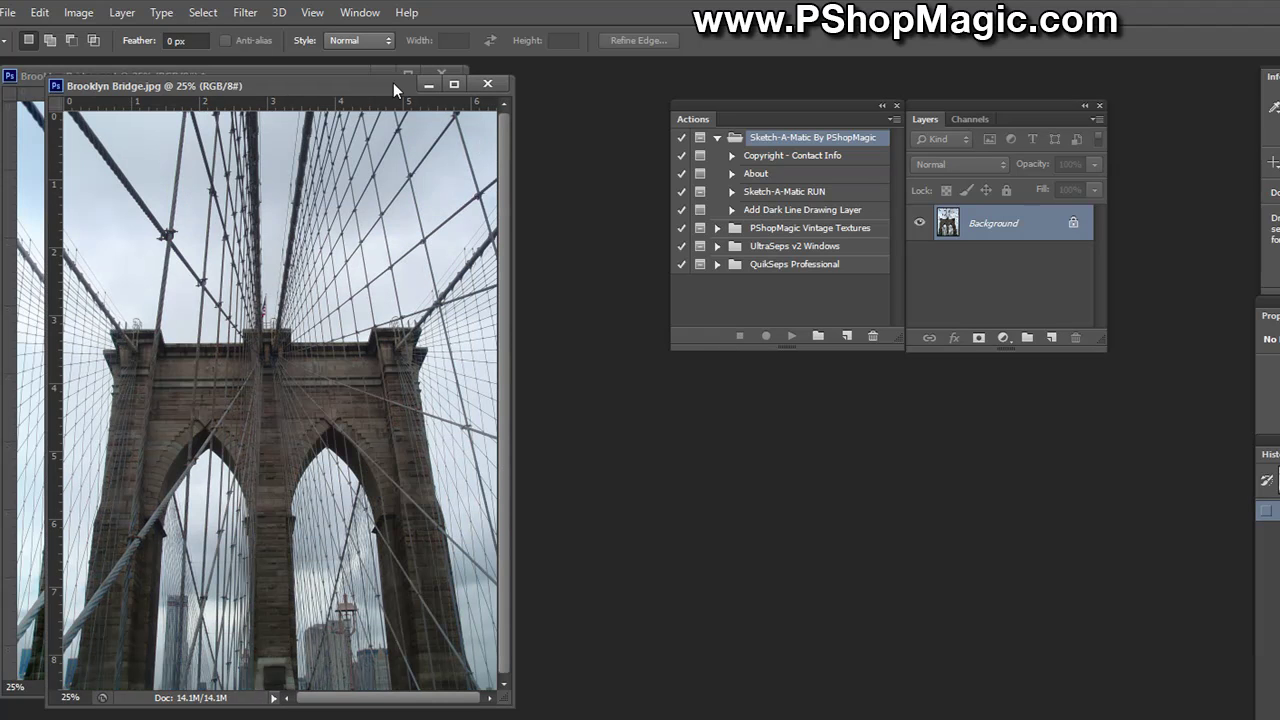
drag(338, 90, 751, 61)
key(Tab)
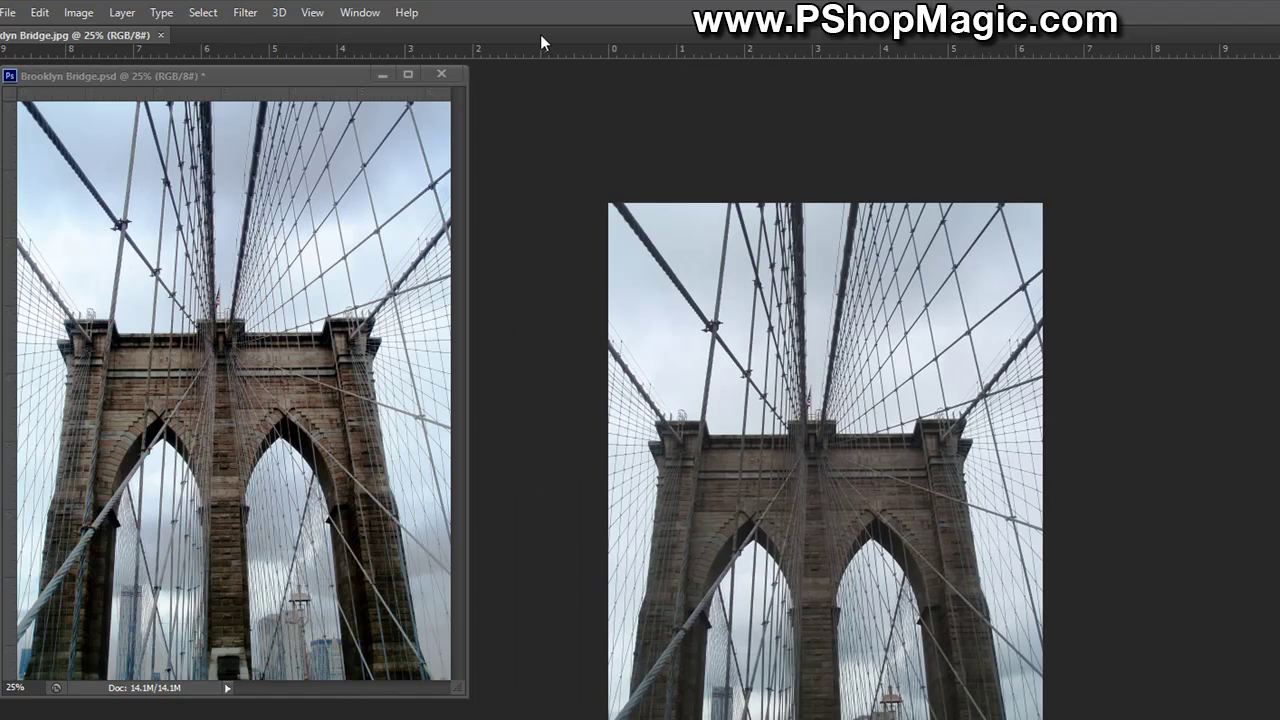
drag(543, 40, 546, 52)
drag(252, 60, 778, 85)
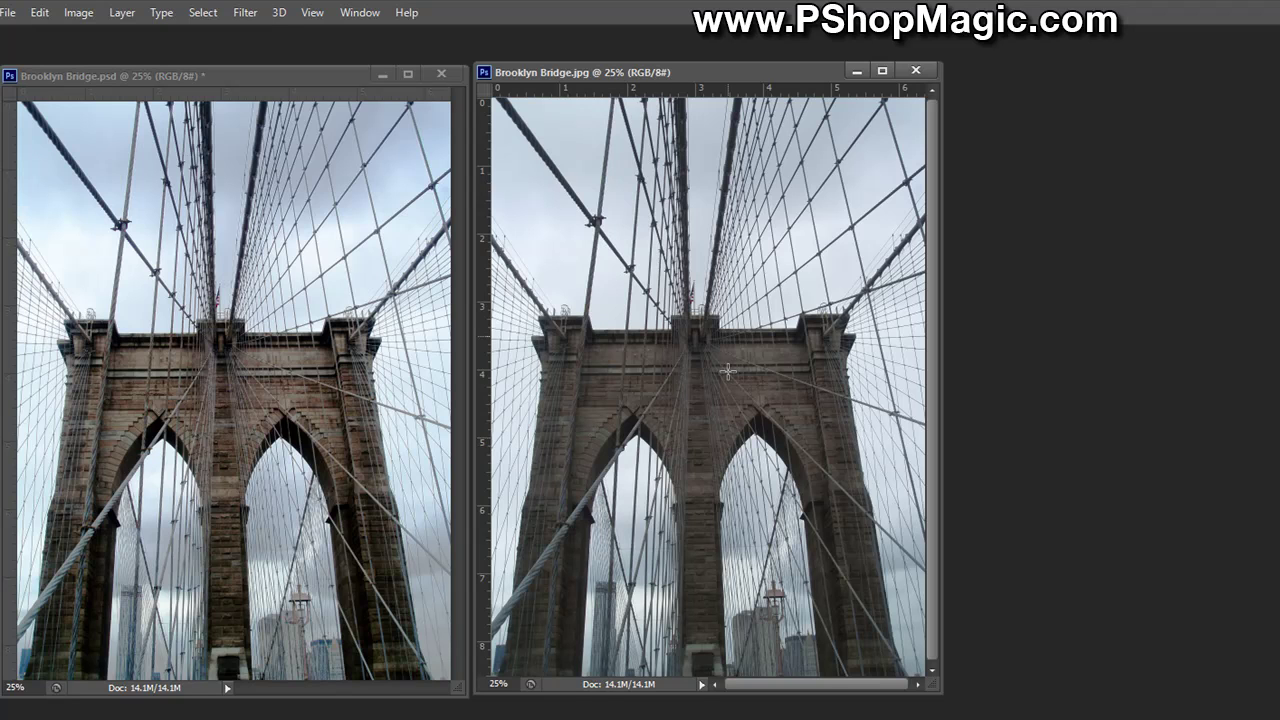
click(383, 74)
drag(592, 72, 303, 82)
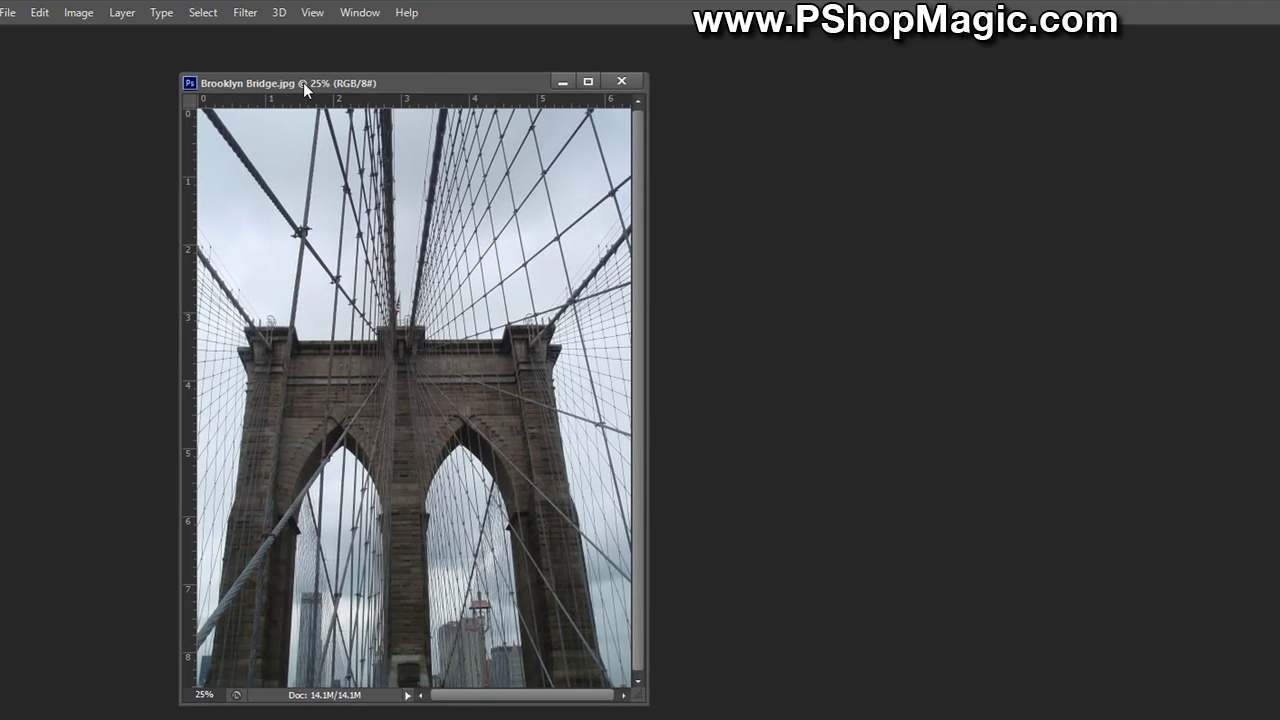
- Show the panels again and play the Sketch-A-Matic RUN action on Brooklyn Bridge.jpg
key(Tab)
drag(382, 83, 302, 89)
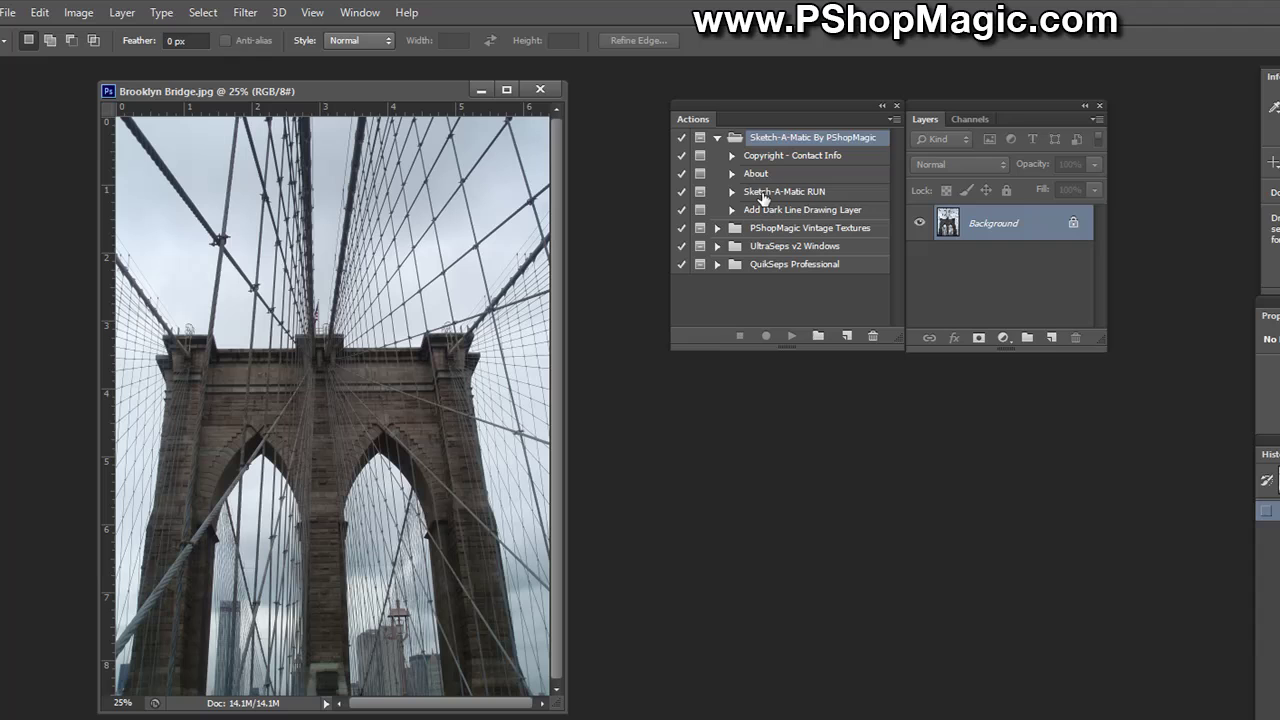
click(763, 195)
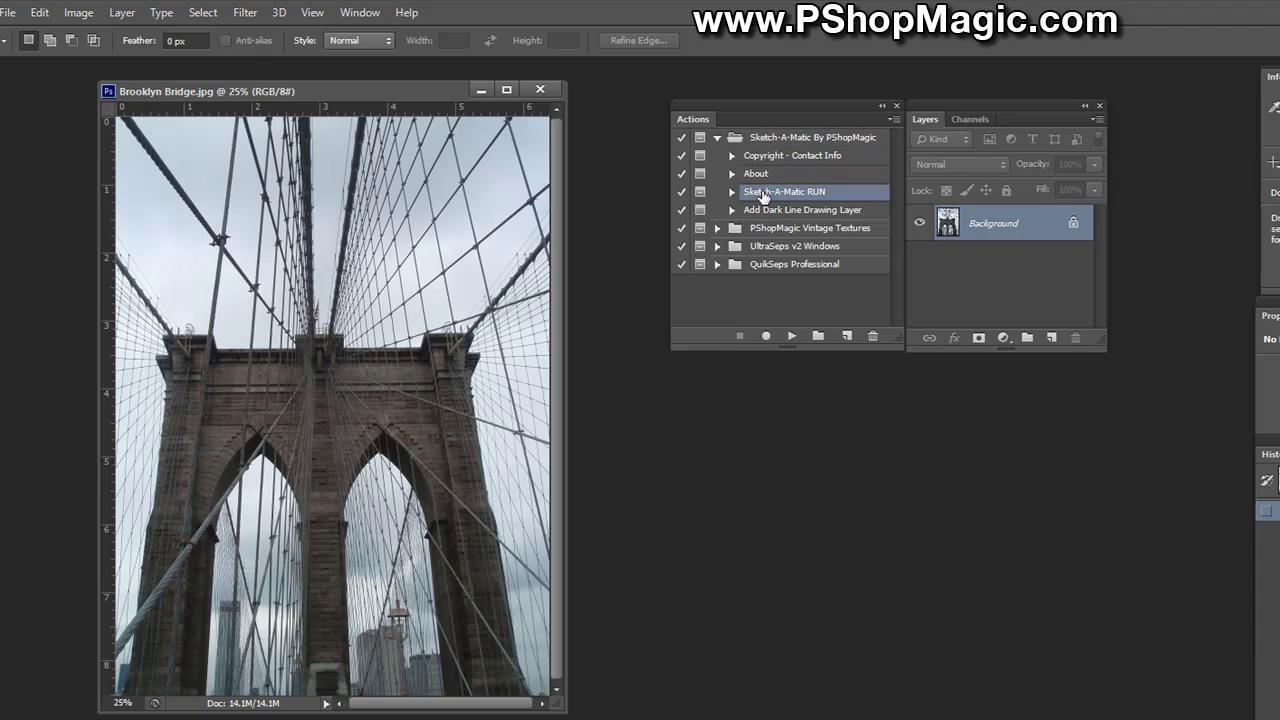
click(792, 337)
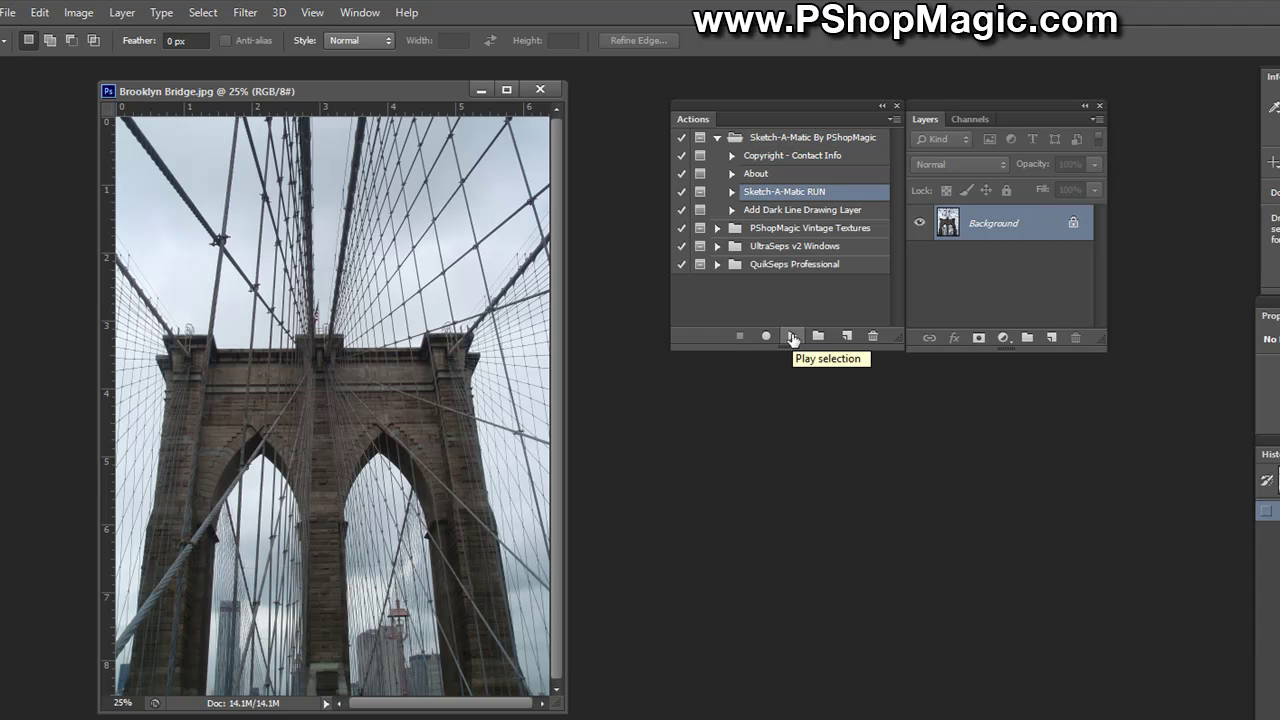
click(792, 337)
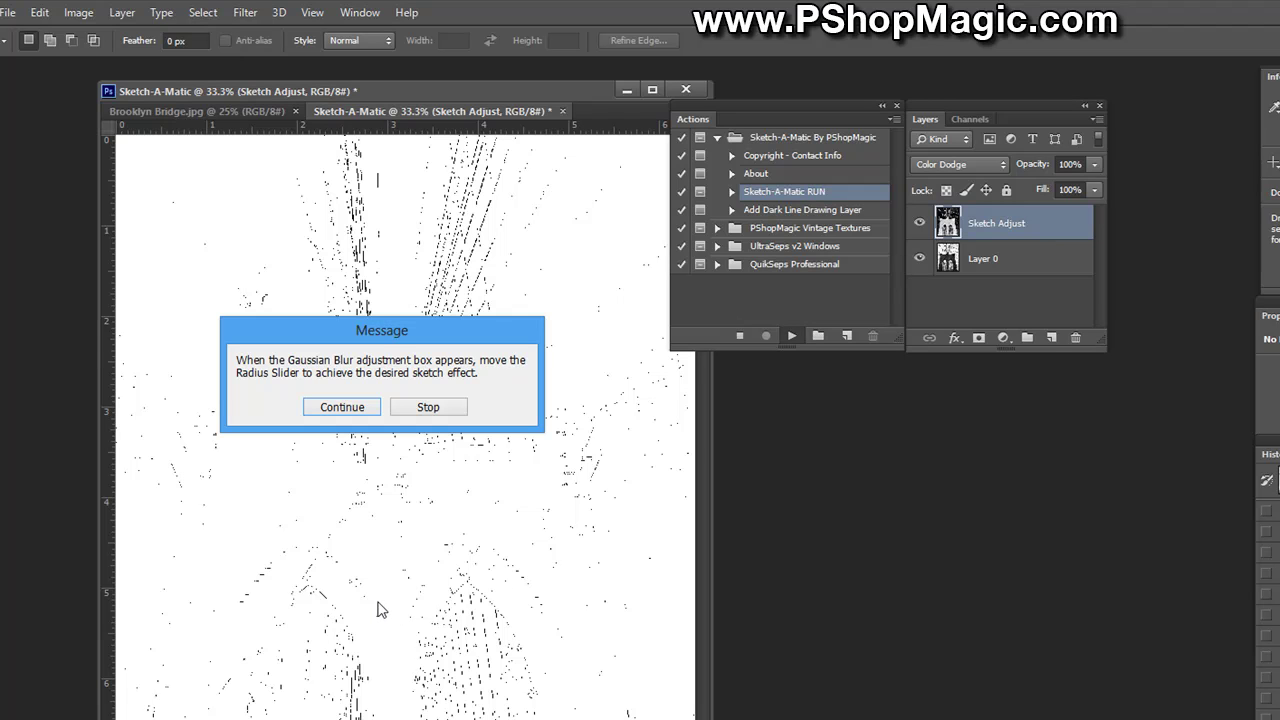
- Continue the action and set the Gaussian Blur radius to 8.0 pixels
click(342, 407)
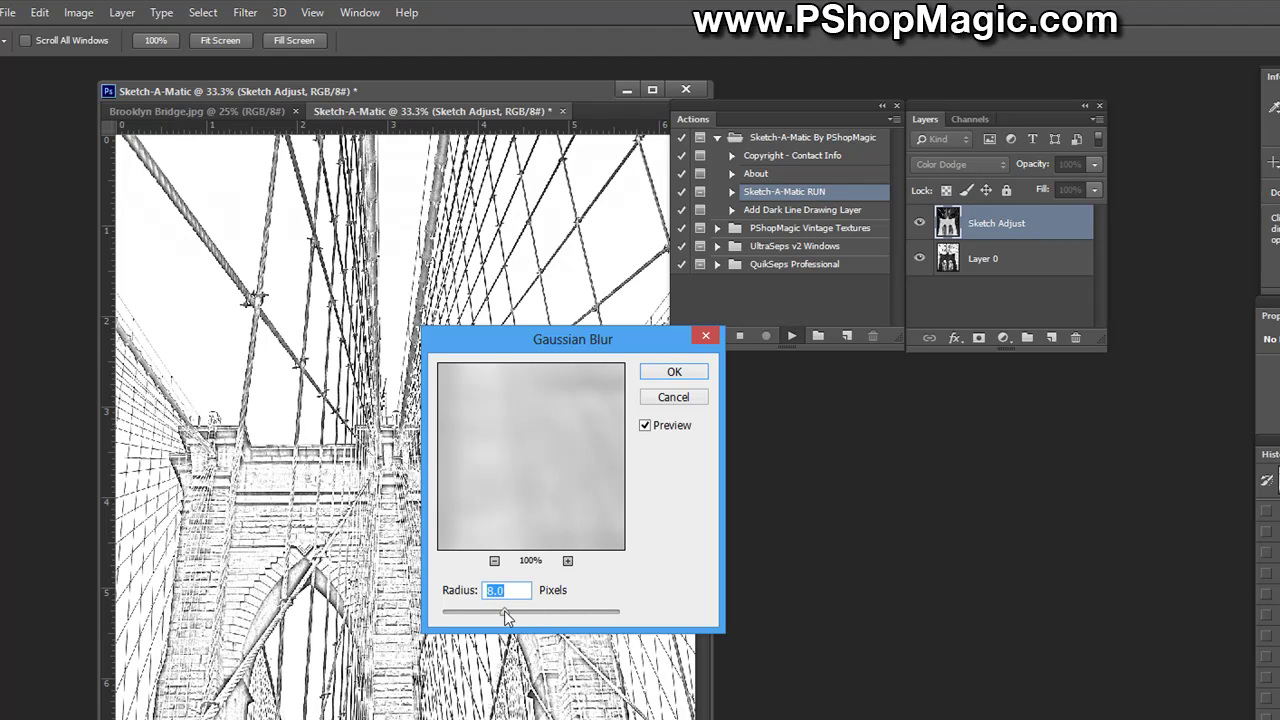
drag(502, 618, 533, 614)
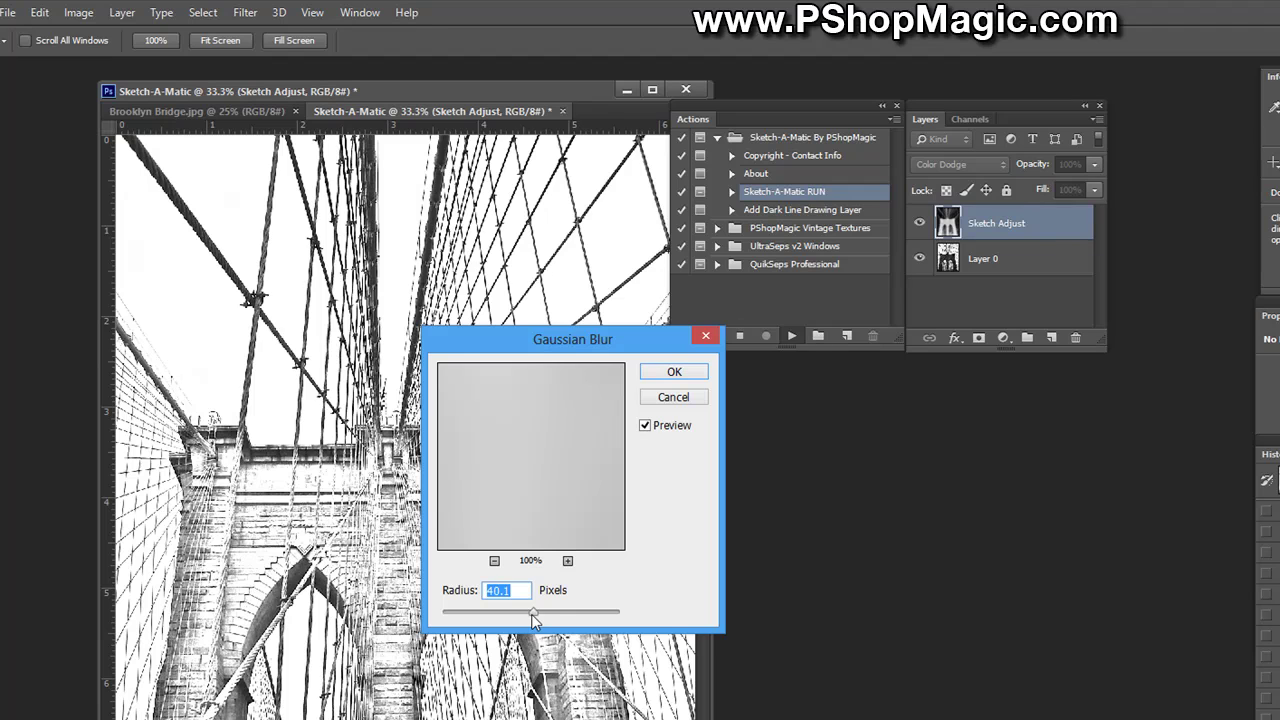
drag(531, 614, 528, 614)
text(8.0)
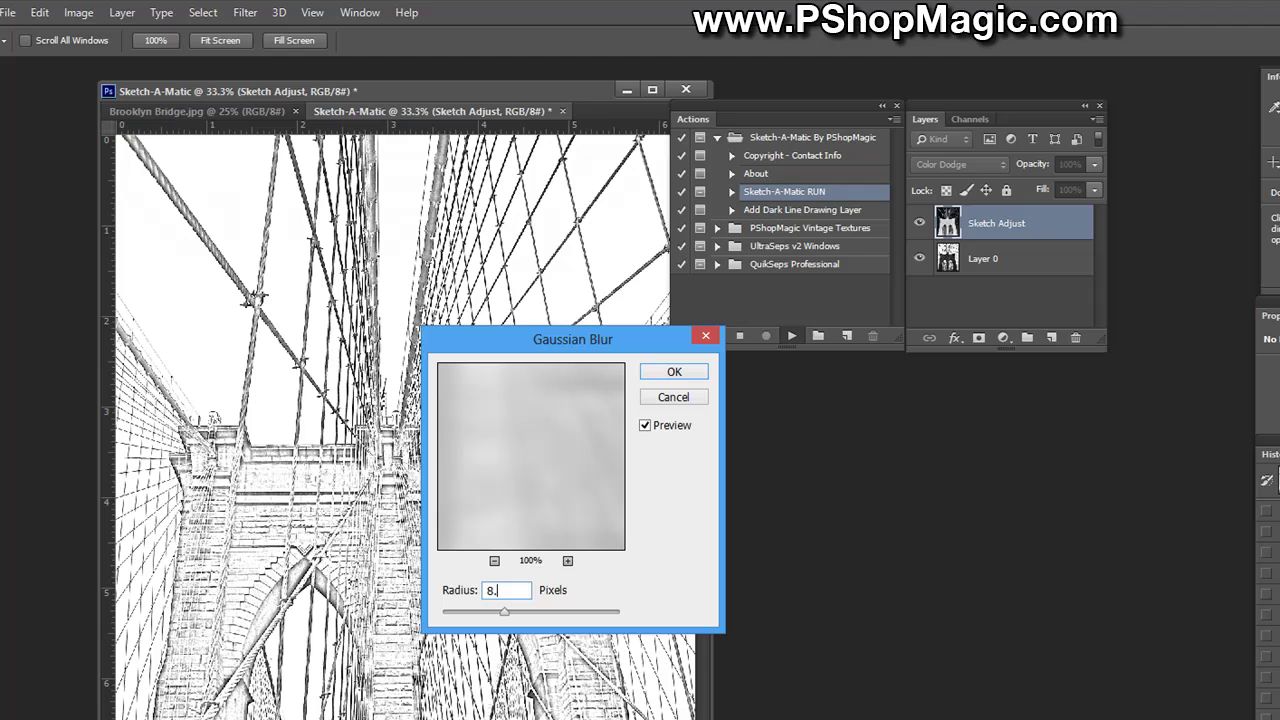
click(697, 372)
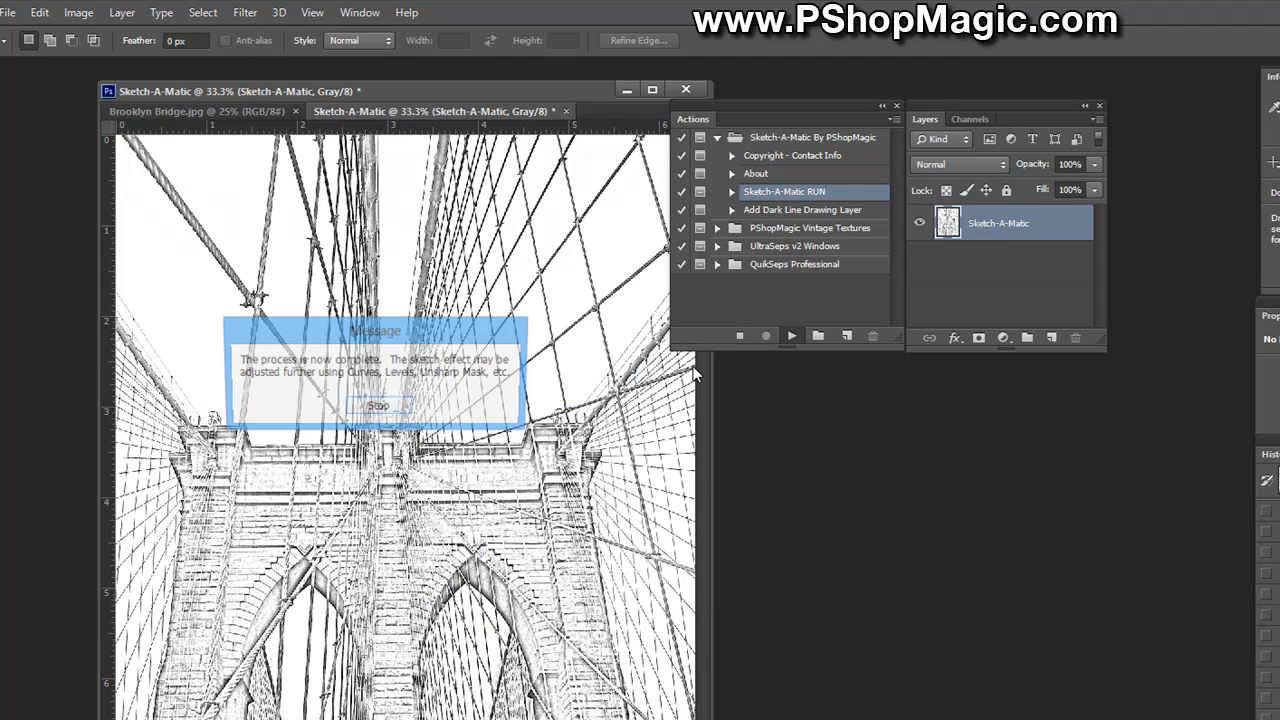
- Close the completion message, then zoom in and back out to inspect the bridge sketch
click(372, 405)
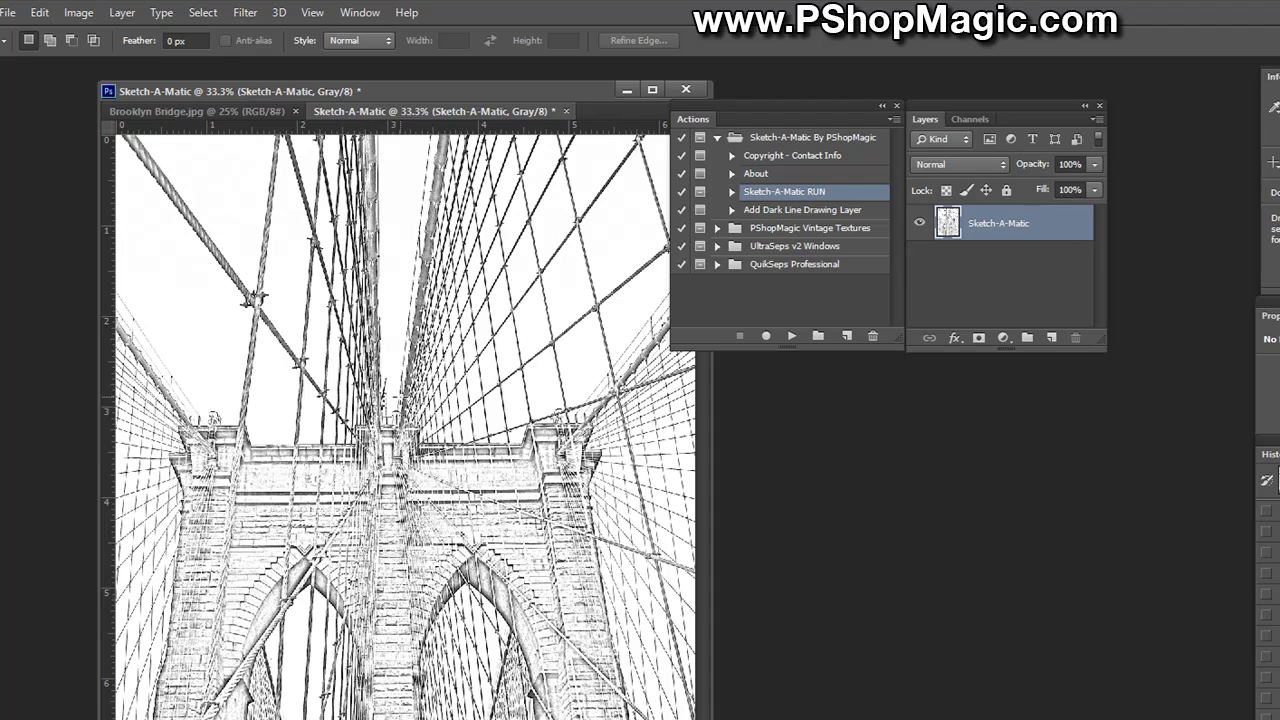
key(ctrl+plus)
key(ctrl+plus)
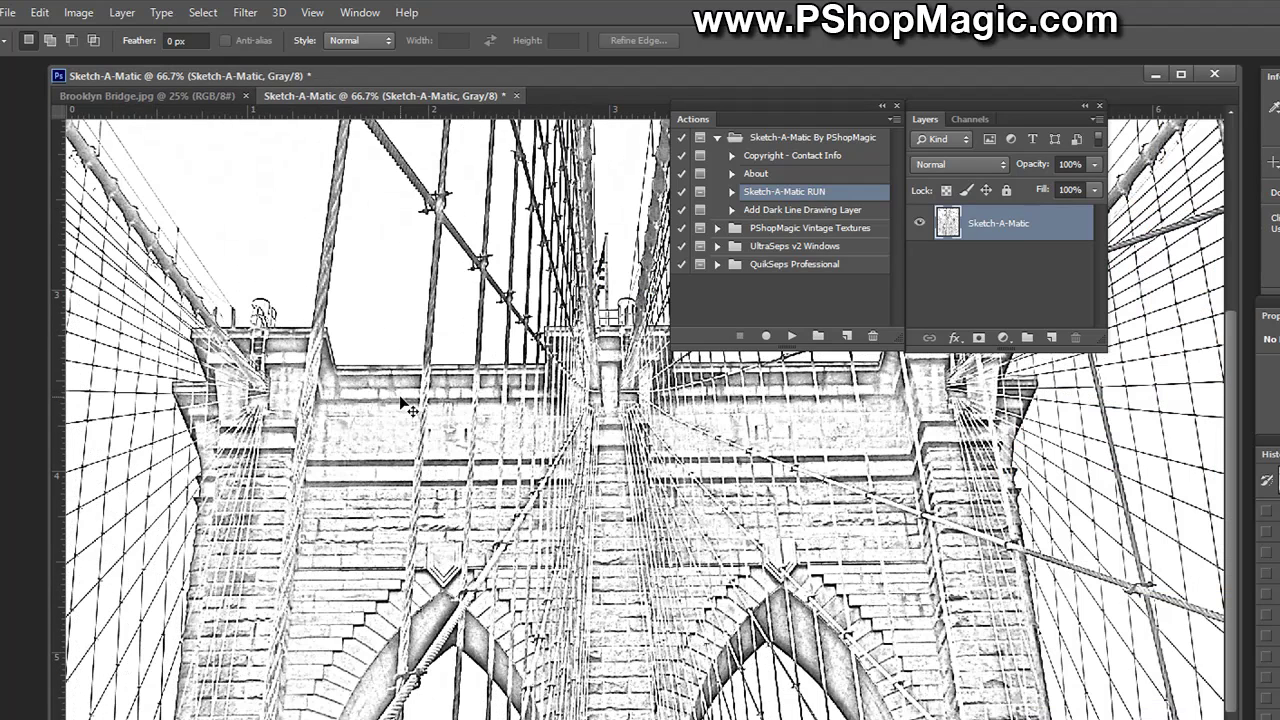
key(ctrl+minus)
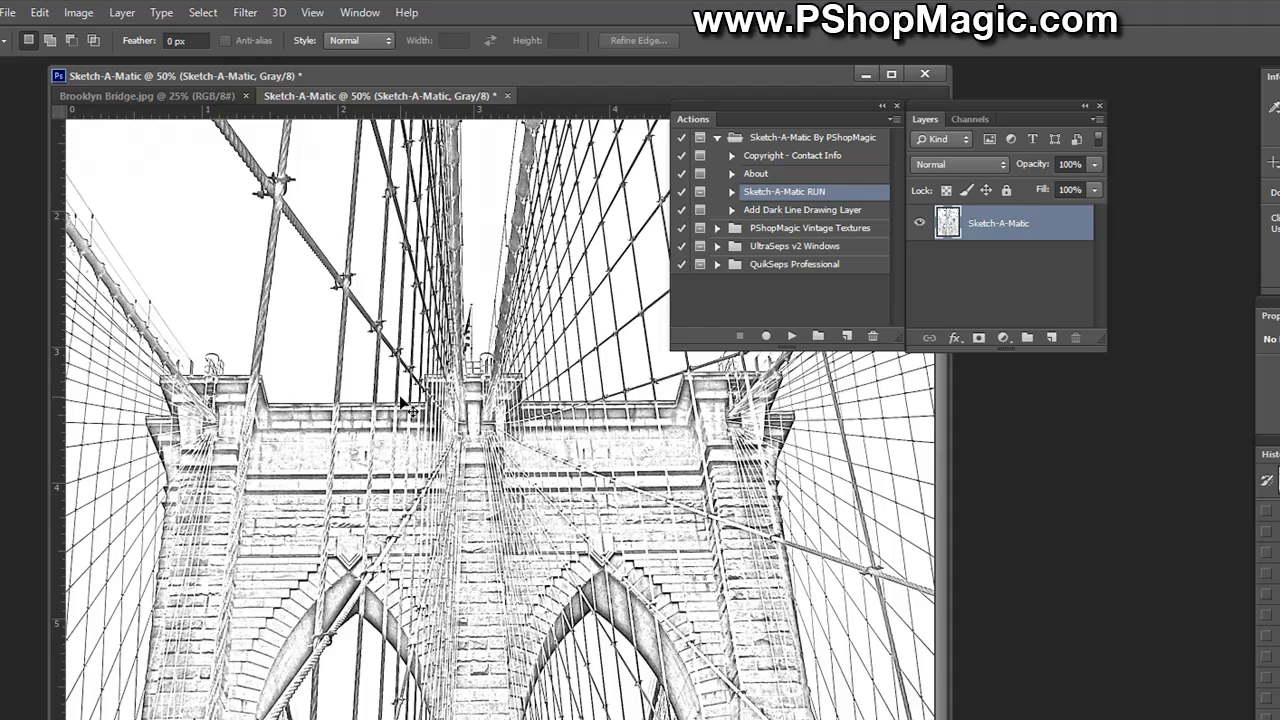
key(ctrl+minus)
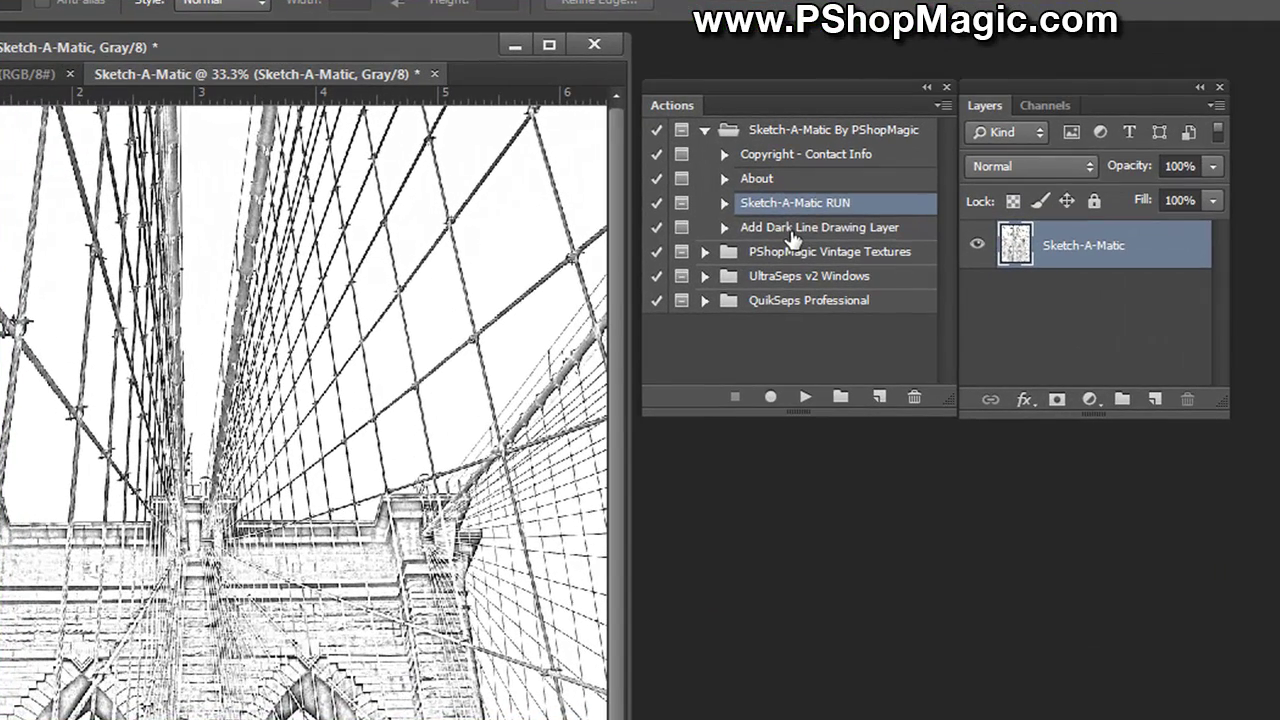
- Play the Add Dark Line Drawing Layer action, continuing past its messages to reach Shadows/Highlights
click(728, 206)
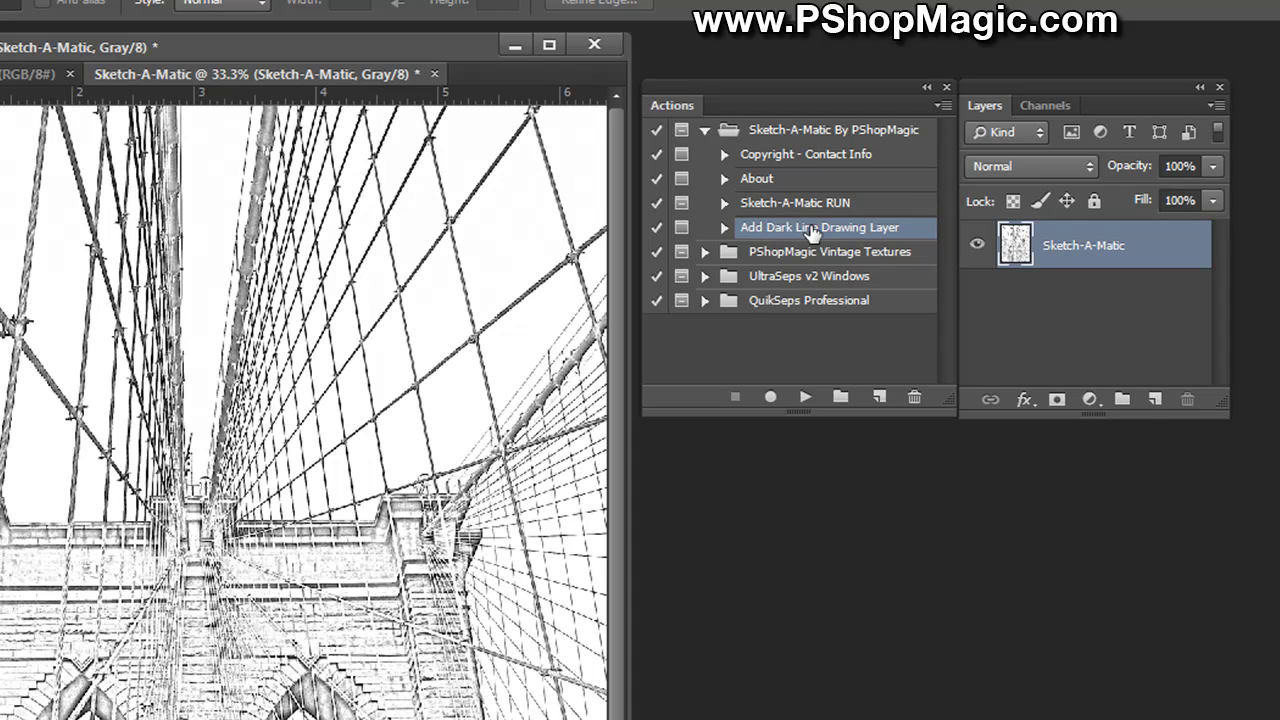
click(804, 398)
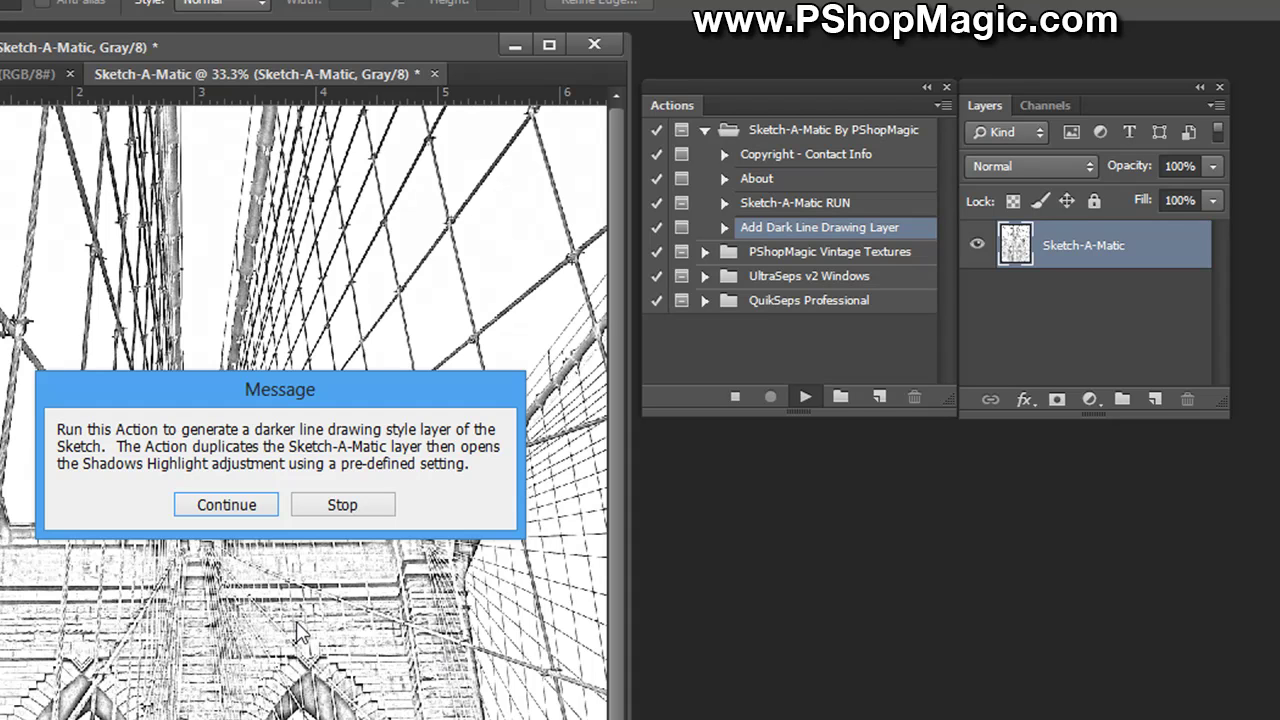
click(212, 510)
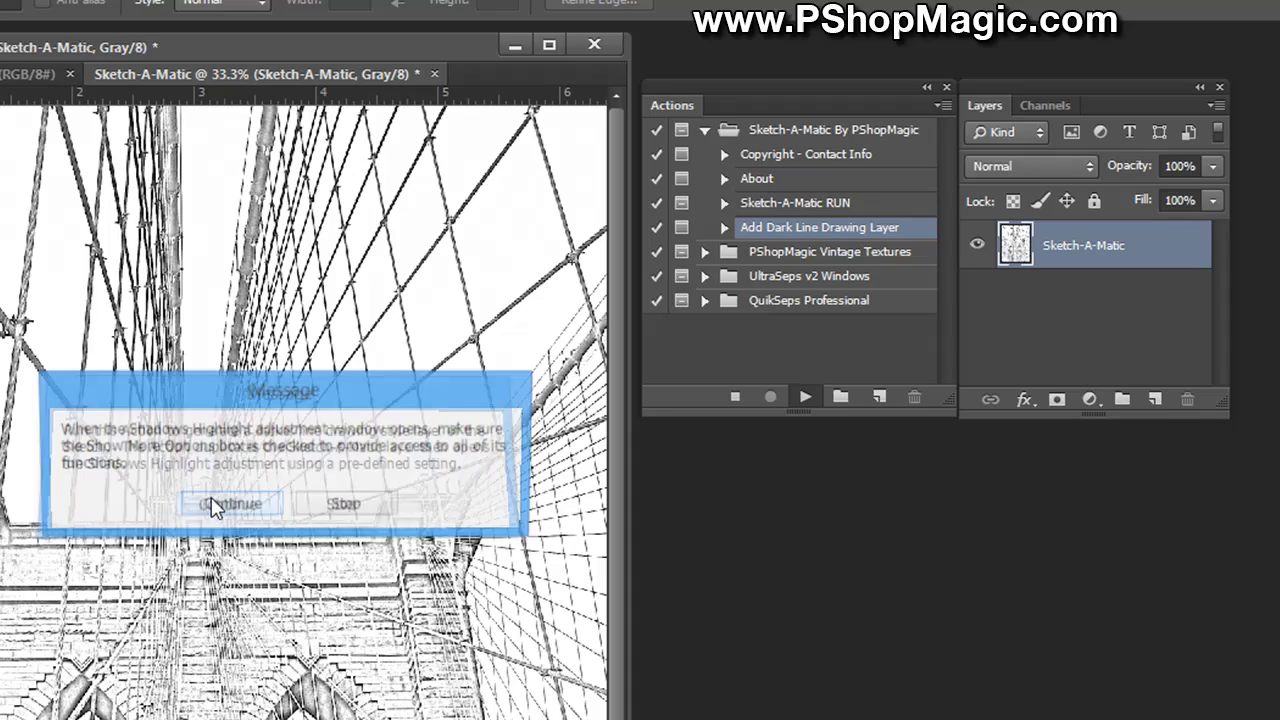
click(231, 507)
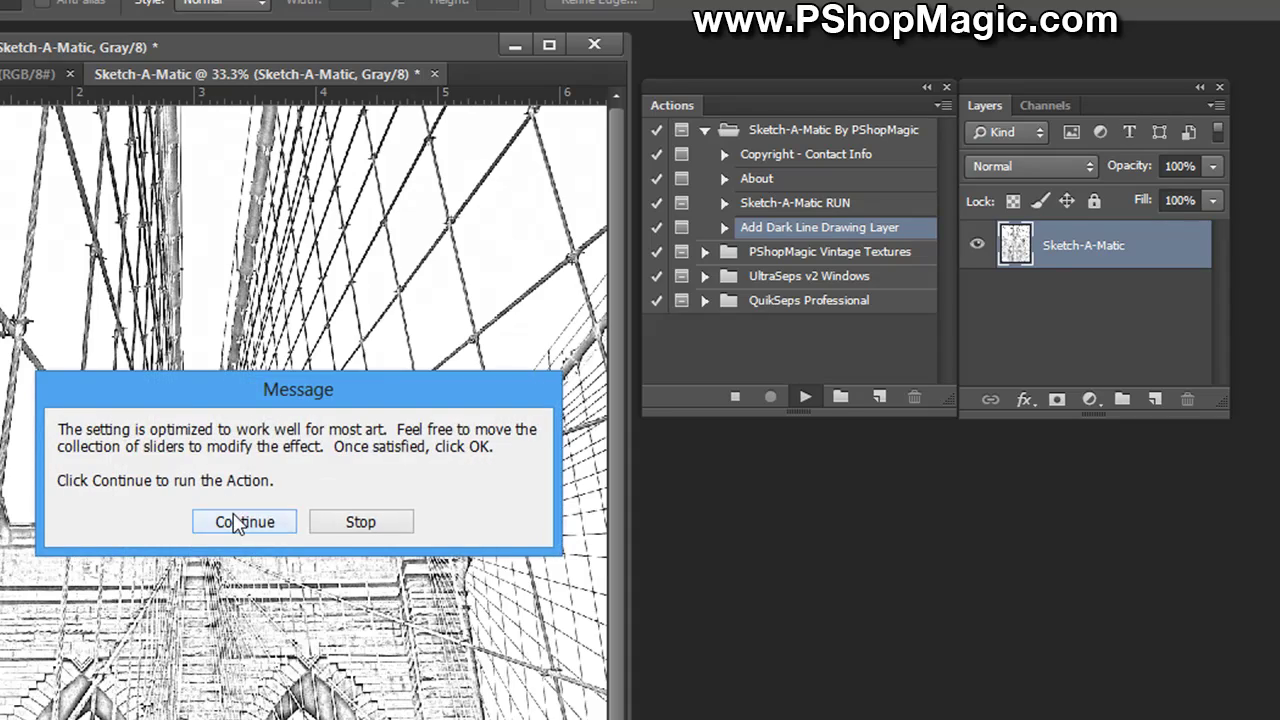
click(255, 518)
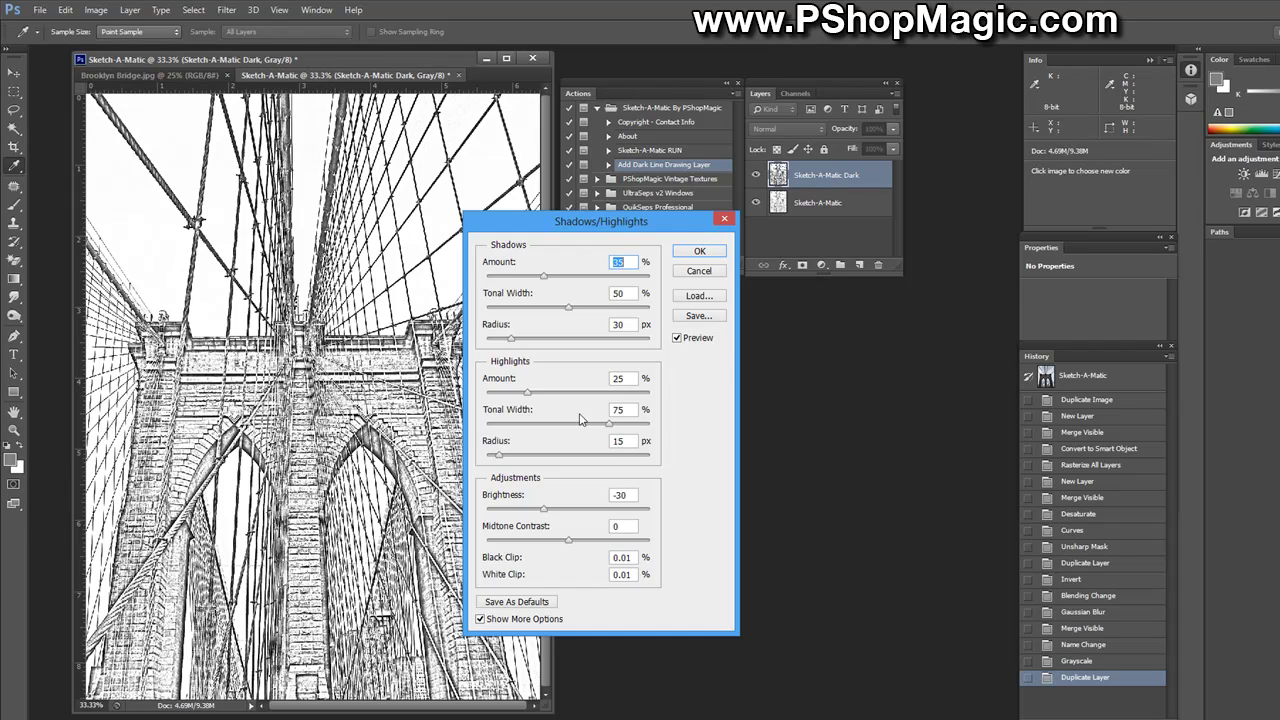
- Toggle the Shadows/Highlights preview repeatedly to compare the sketch with and without the adjustment
click(678, 340)
click(678, 340)
click(678, 340)
click(678, 340)
click(678, 340)
click(678, 340)
click(678, 340)
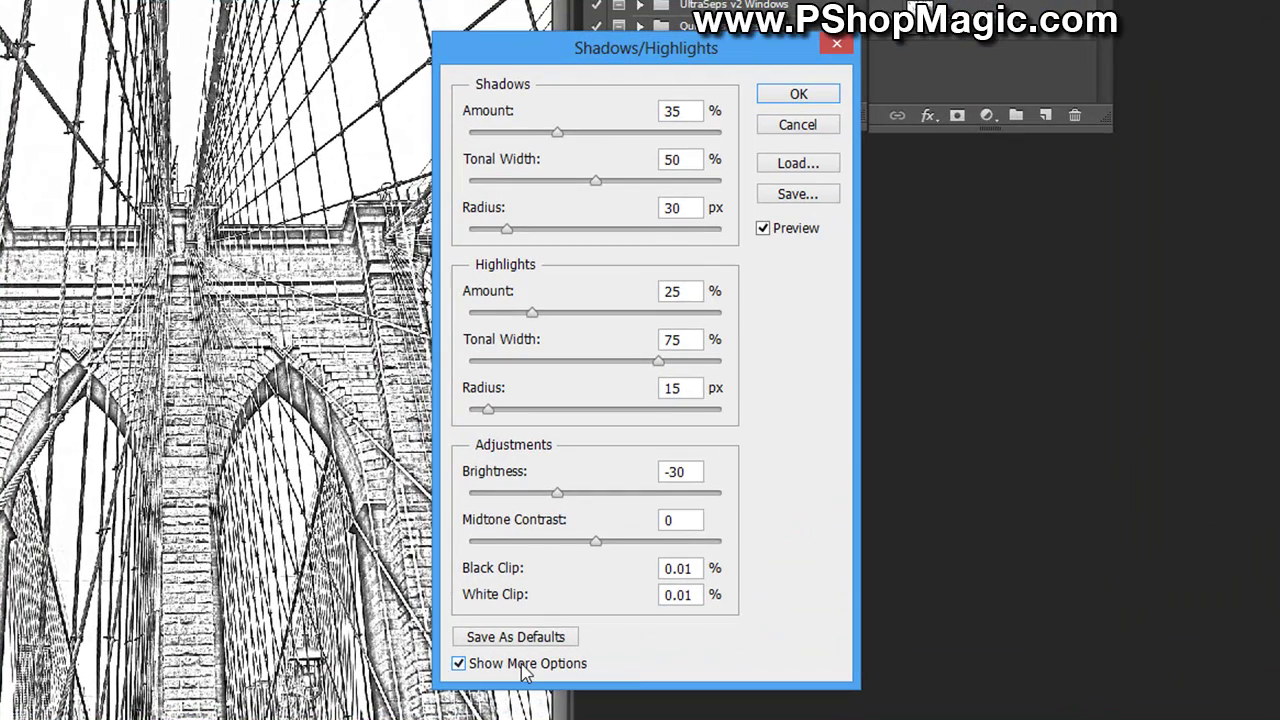
- Set Shadows/Highlights Brightness to -72 and Highlights Amount to 33%
click(458, 663)
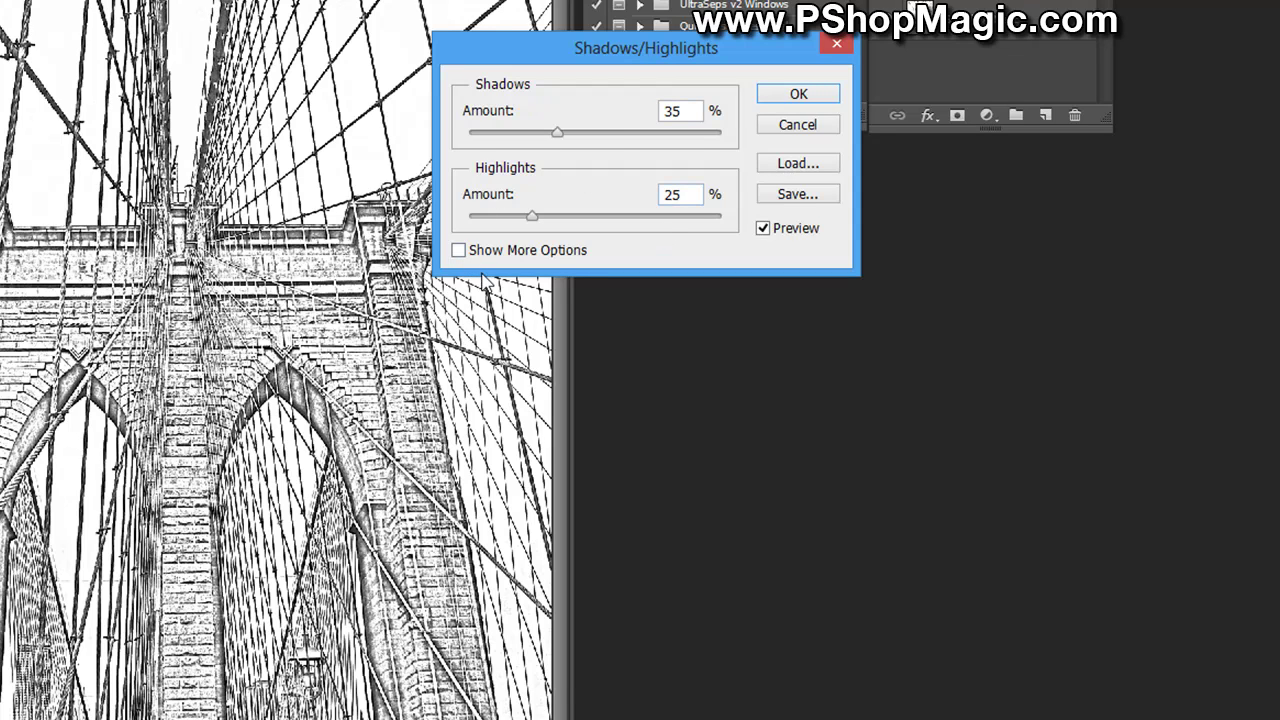
click(458, 251)
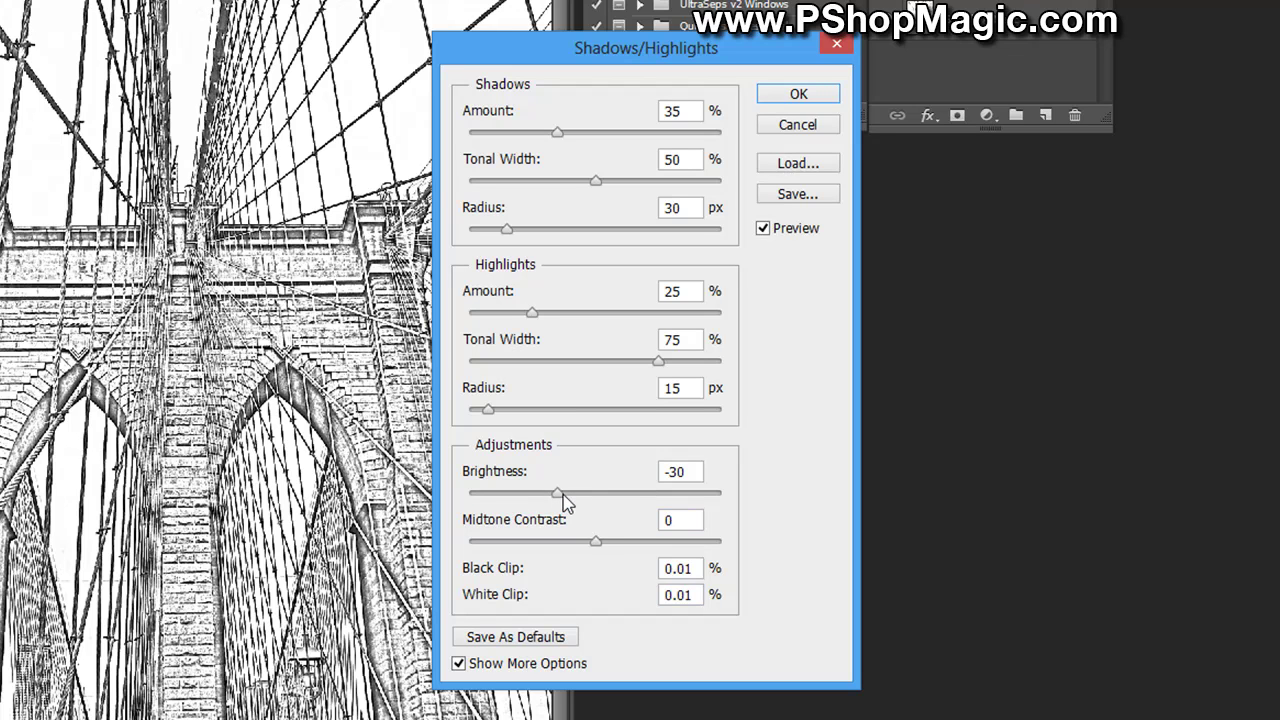
drag(563, 502, 507, 500)
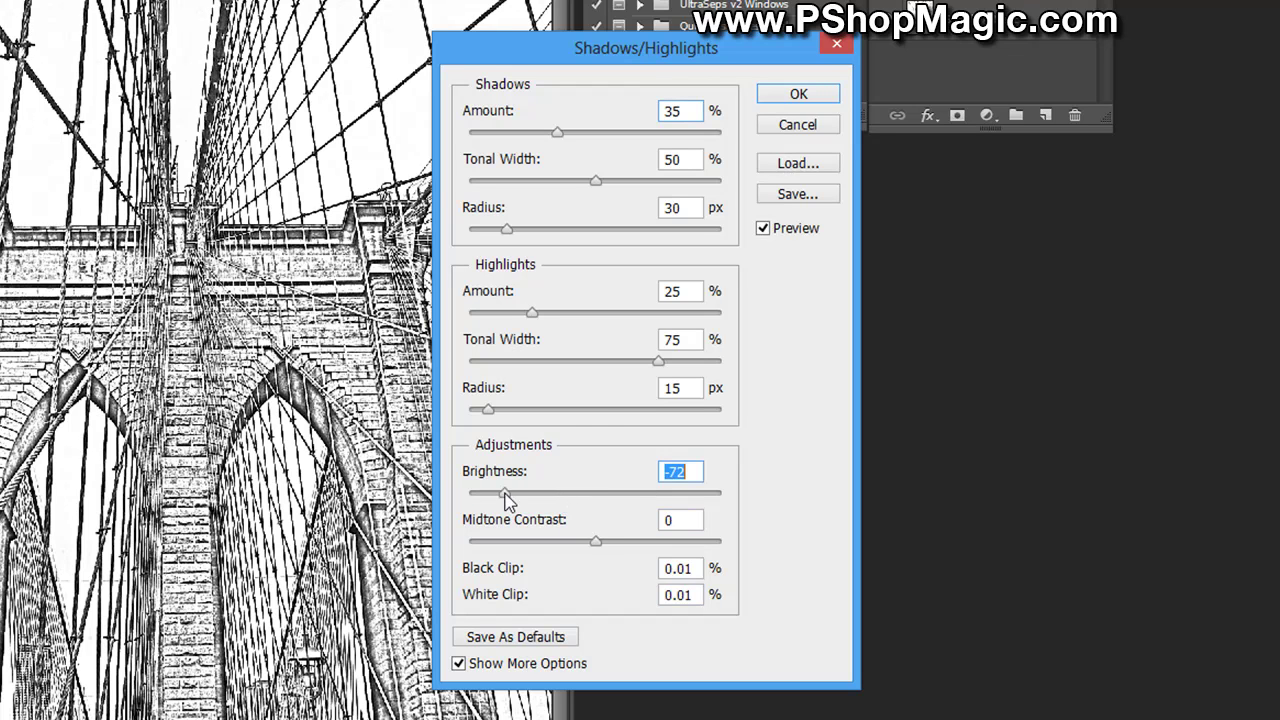
mouse_move(531, 313)
mouse_down()
mouse_move(598, 313)
mouse_move(517, 314)
mouse_move(577, 315)
mouse_move(552, 315)
mouse_up()
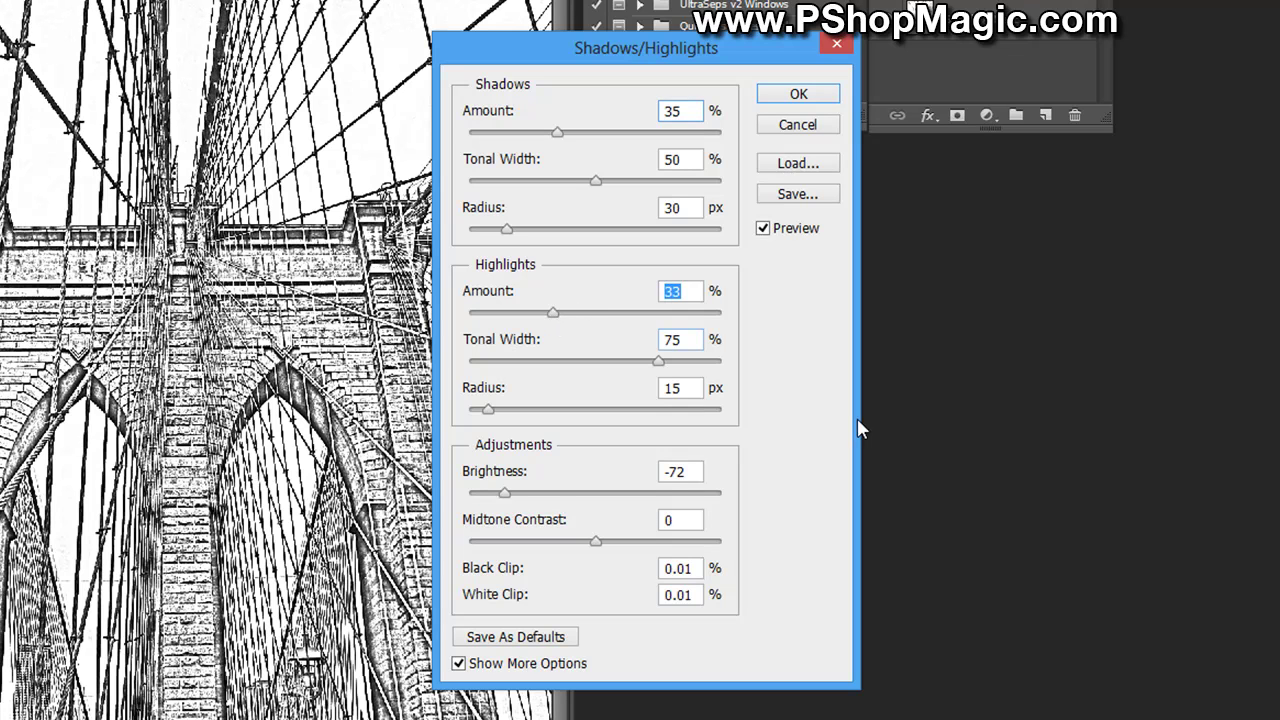
- Confirm the Shadows/Highlights settings on the Sketch-A-Matic Dark layer and zoom out to the whole bridge
click(779, 92)
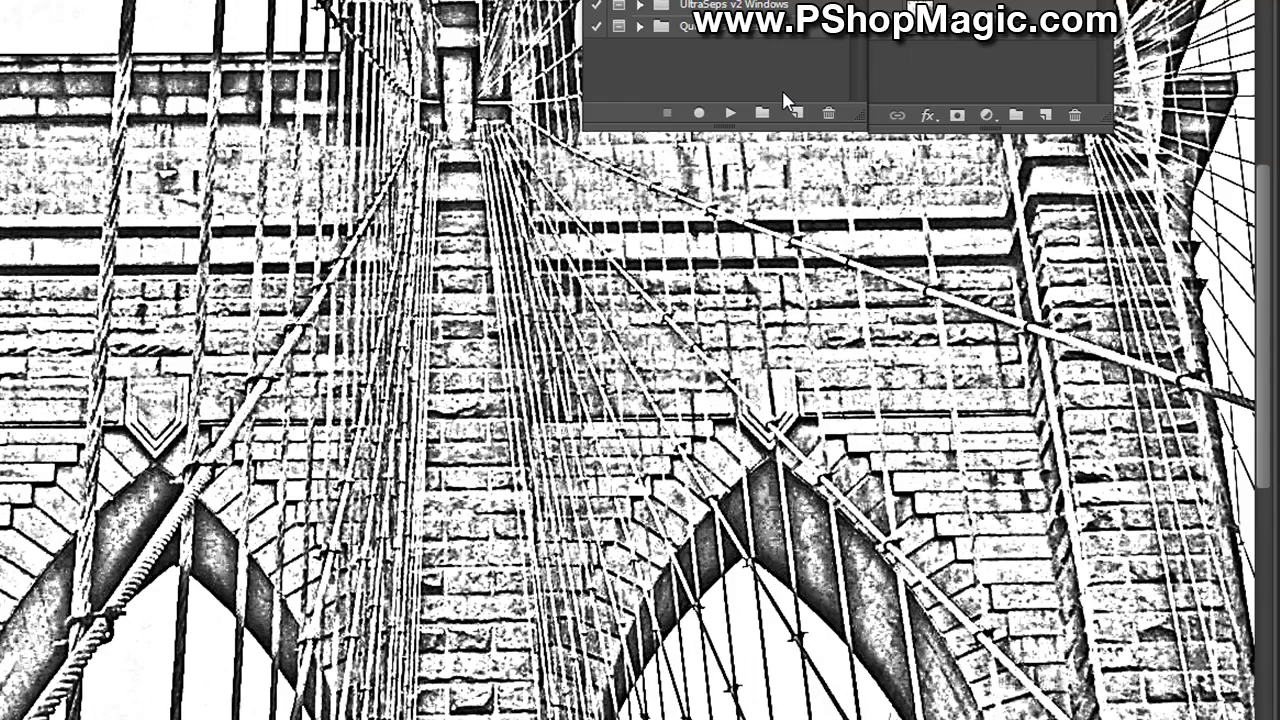
key(ctrl+minus)
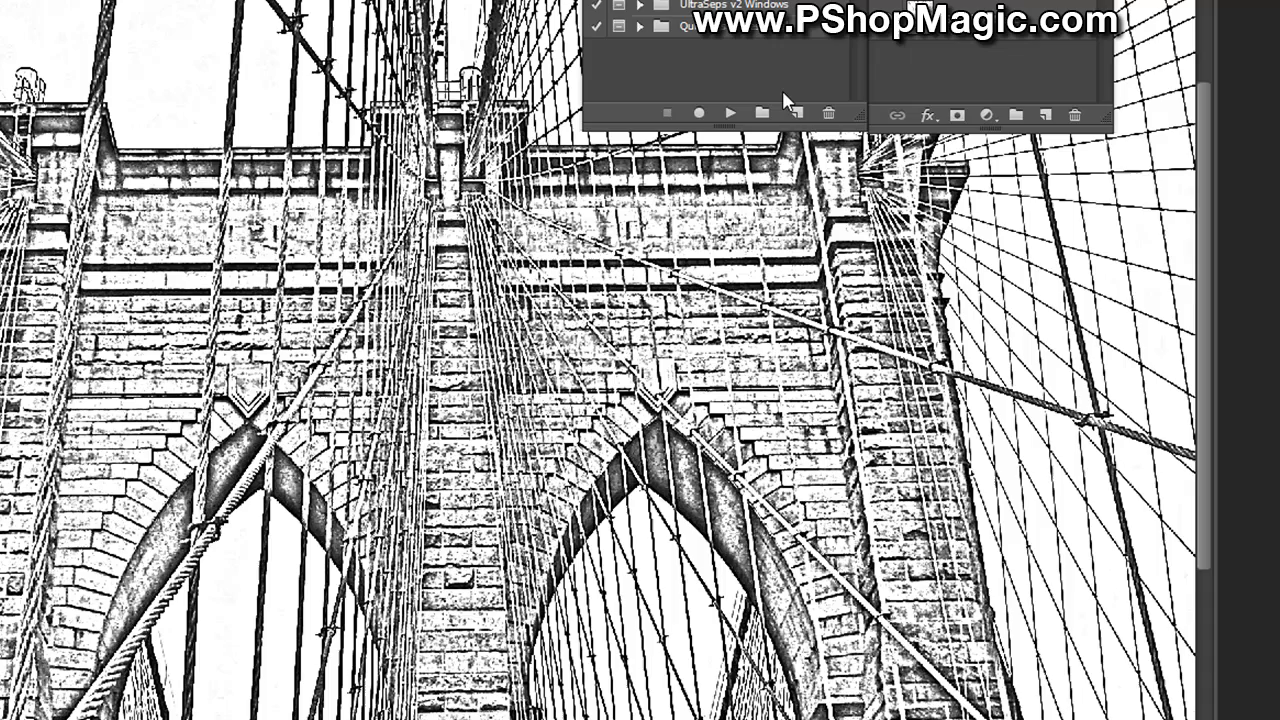
key(ctrl+minus)
key(ctrl+minus)
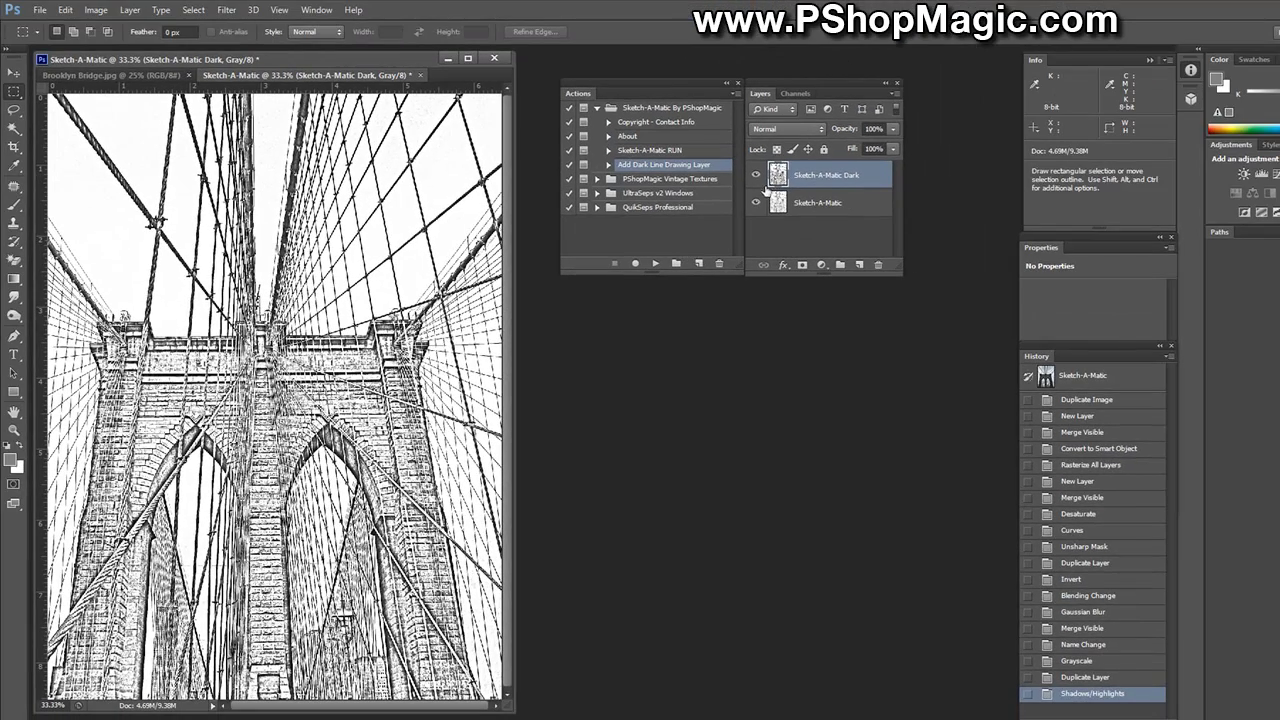
click(755, 176)
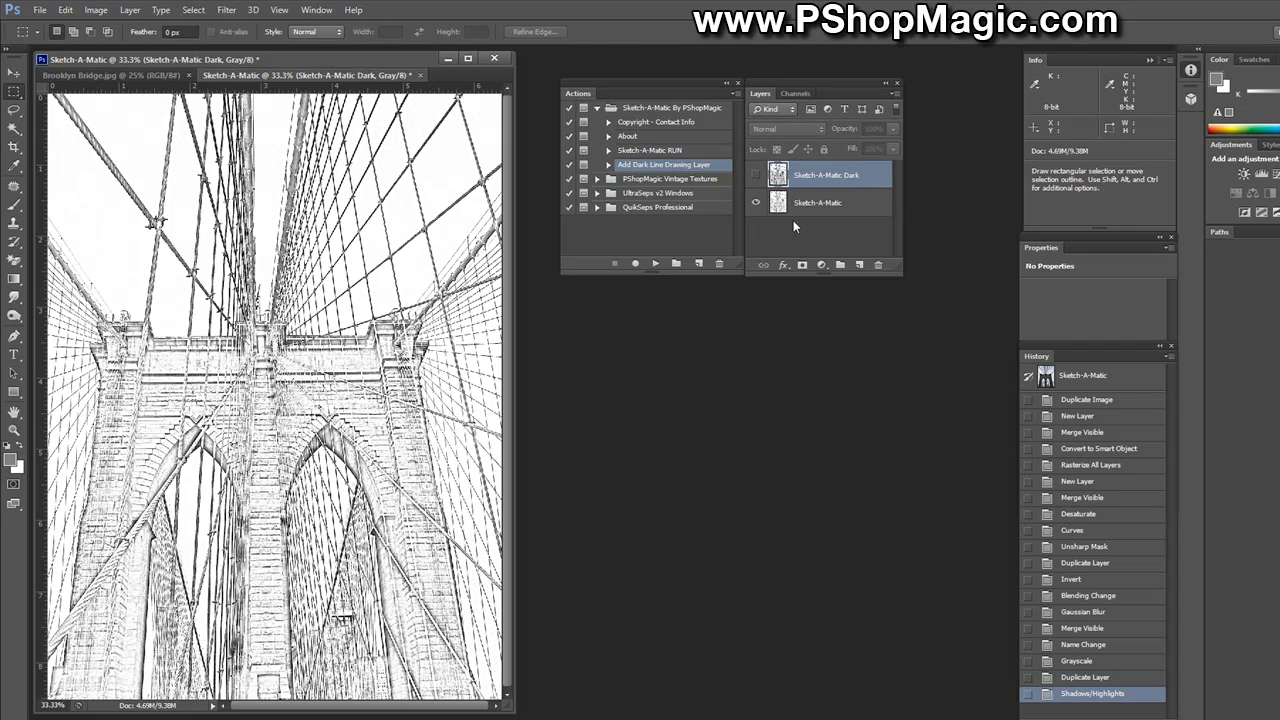
click(755, 177)
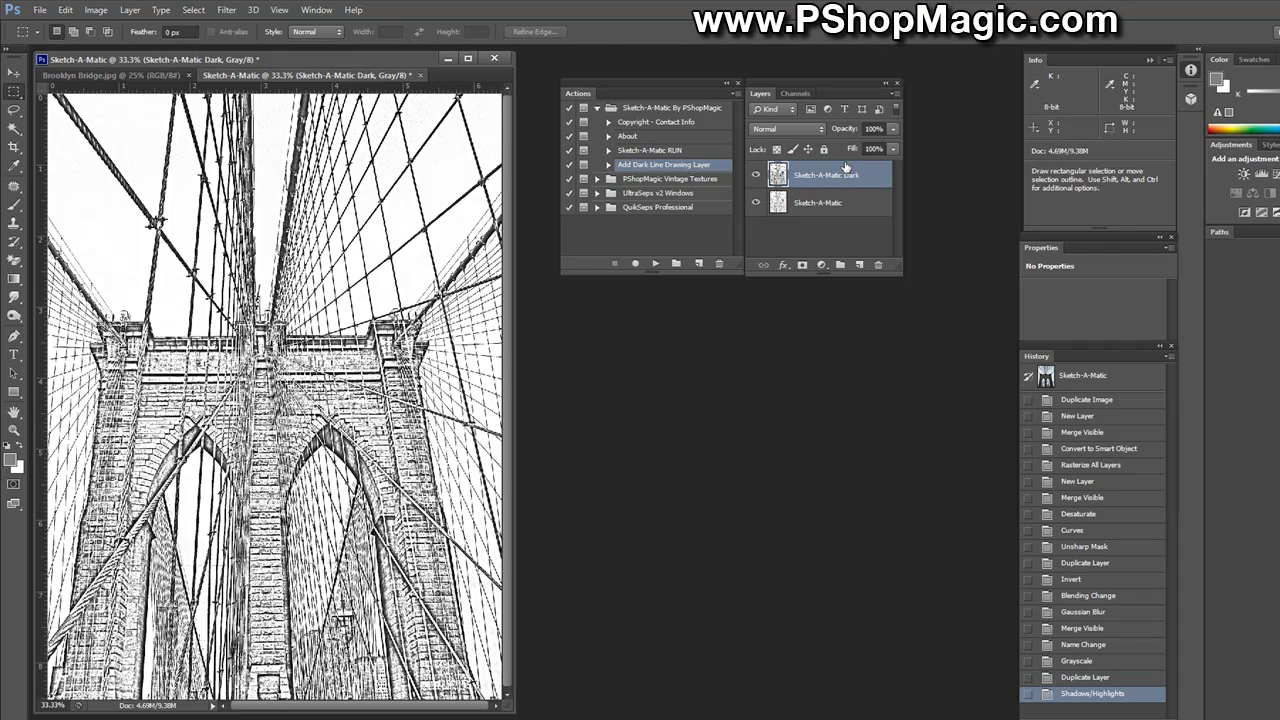
click(756, 176)
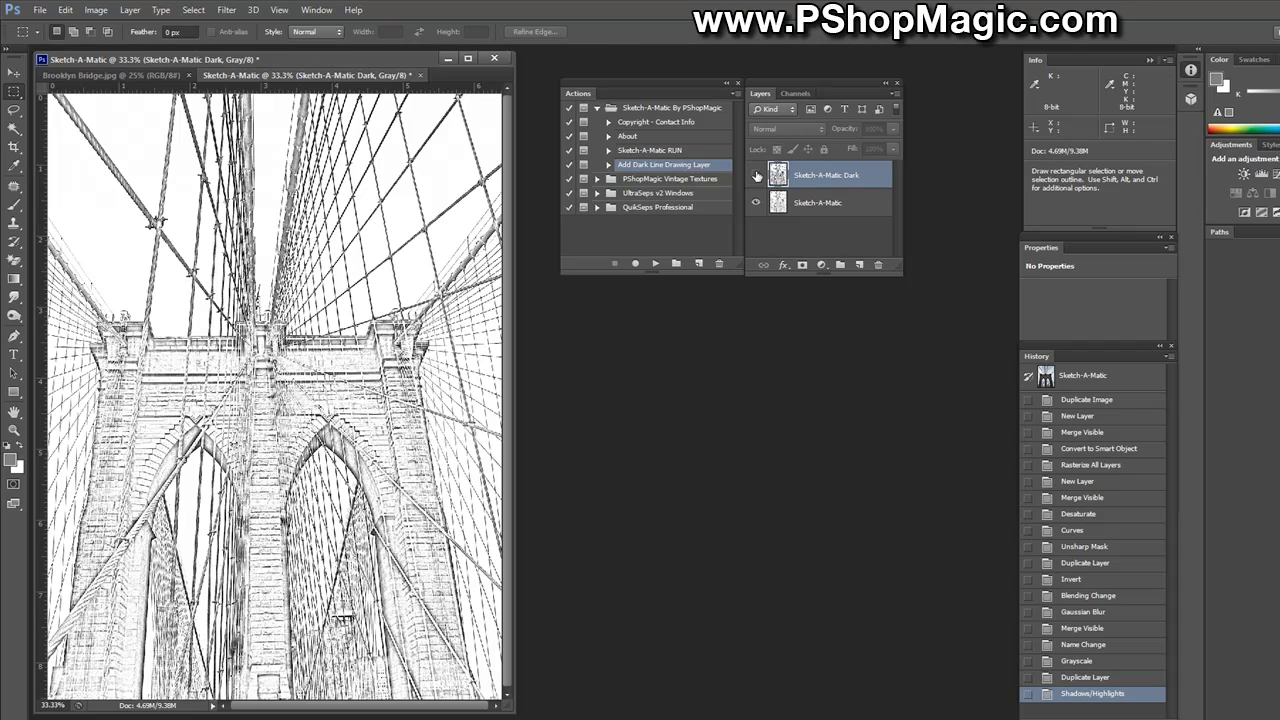
click(756, 176)
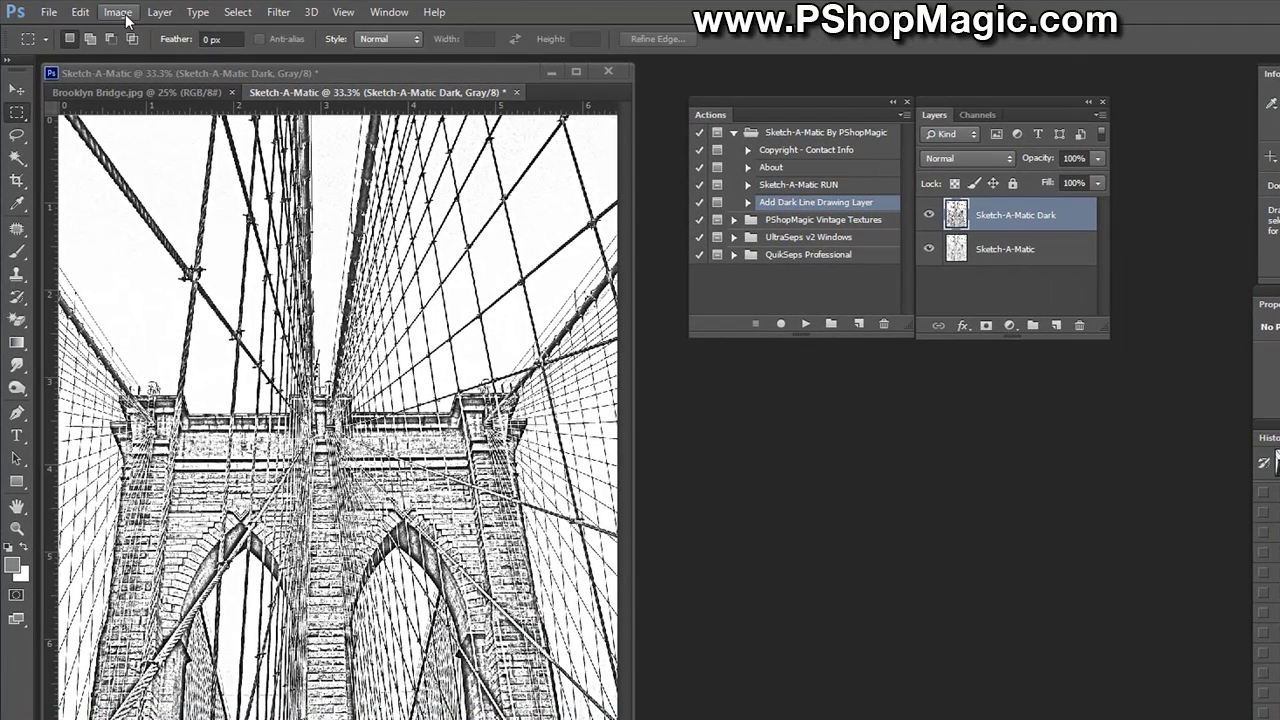
- Switch the bridge sketch to RGB Color mode, choosing Don't Merge to keep layers separate
click(125, 14)
mouse_move(127, 33)
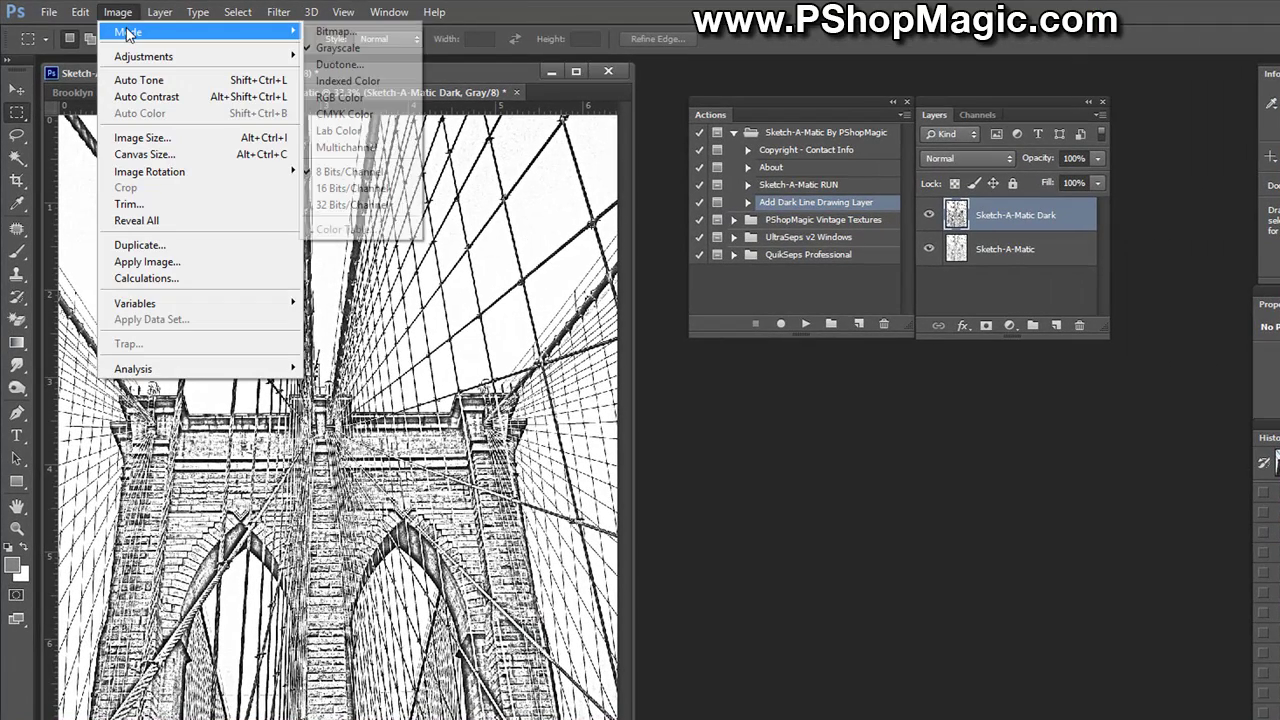
click(369, 98)
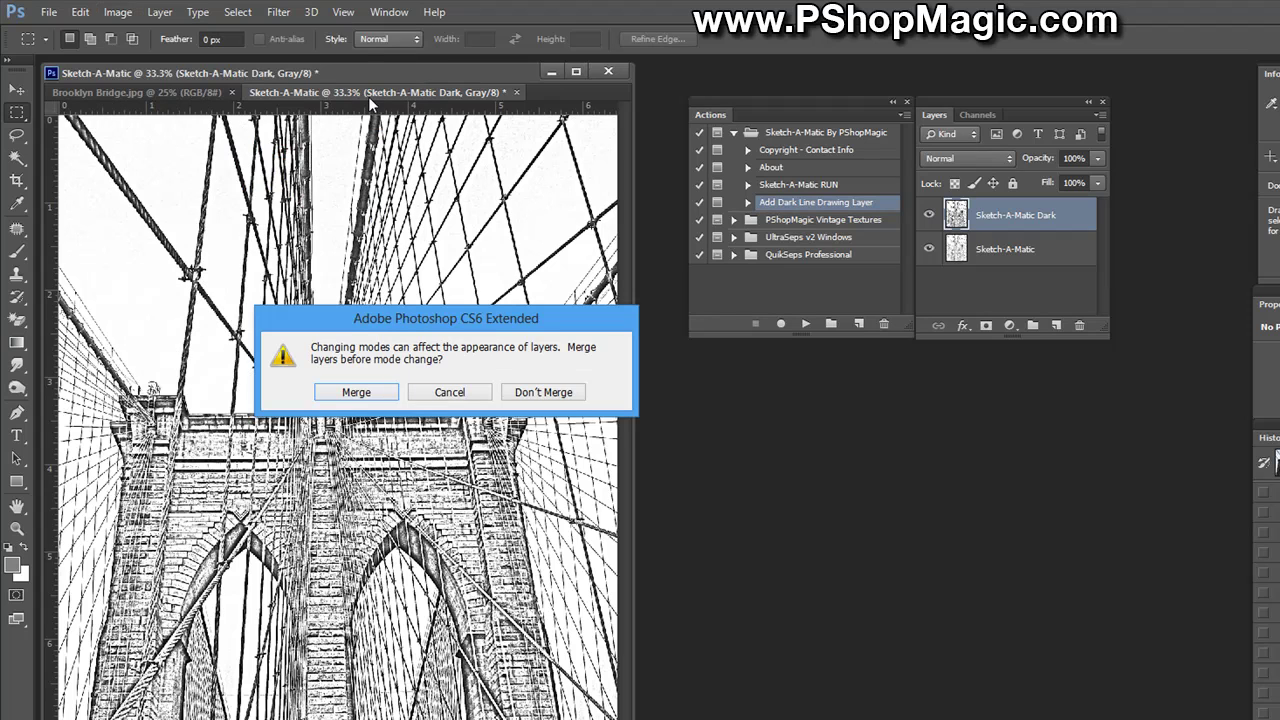
click(543, 396)
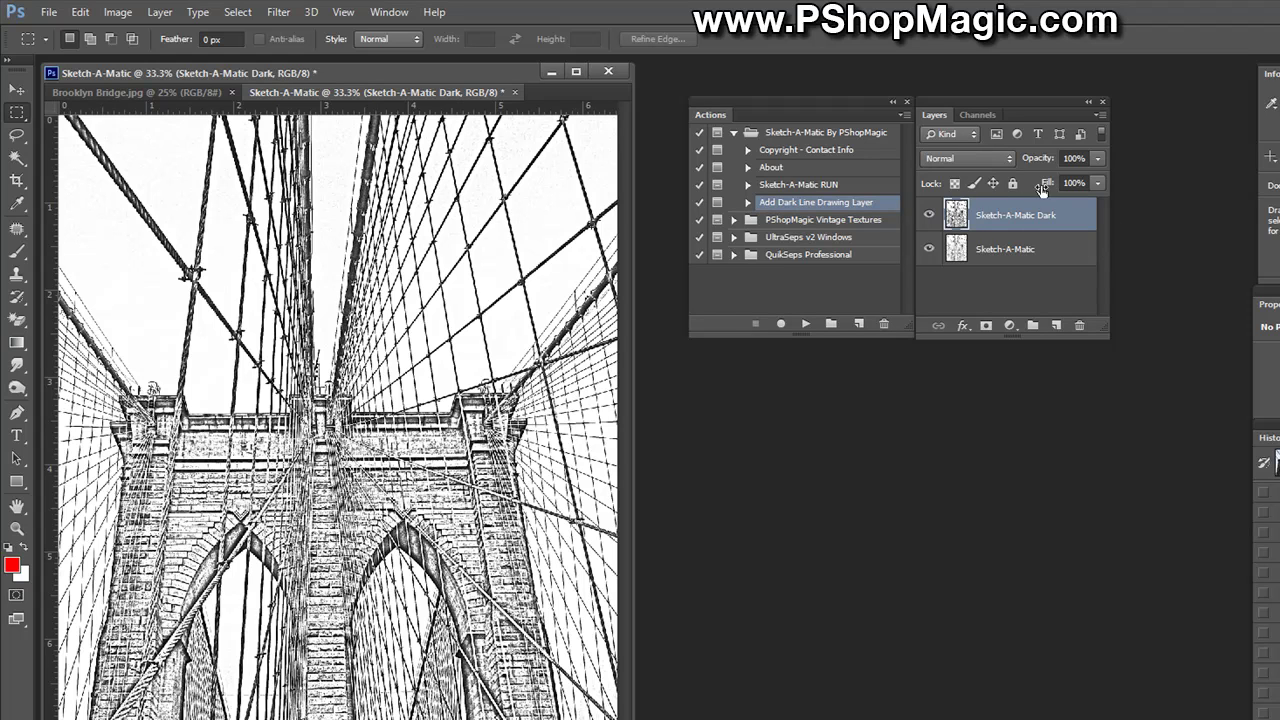
click(1097, 116)
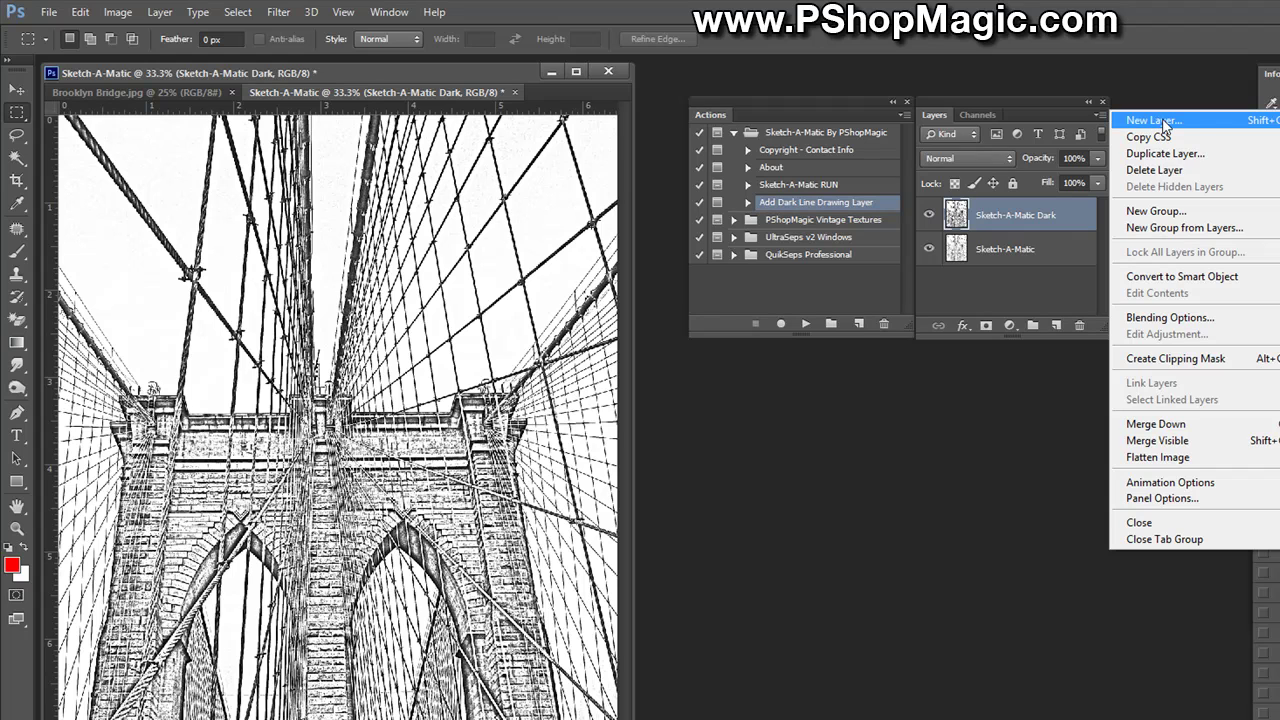
- Add a new empty layer named Layer 1 from the Layers panel menu
click(1195, 122)
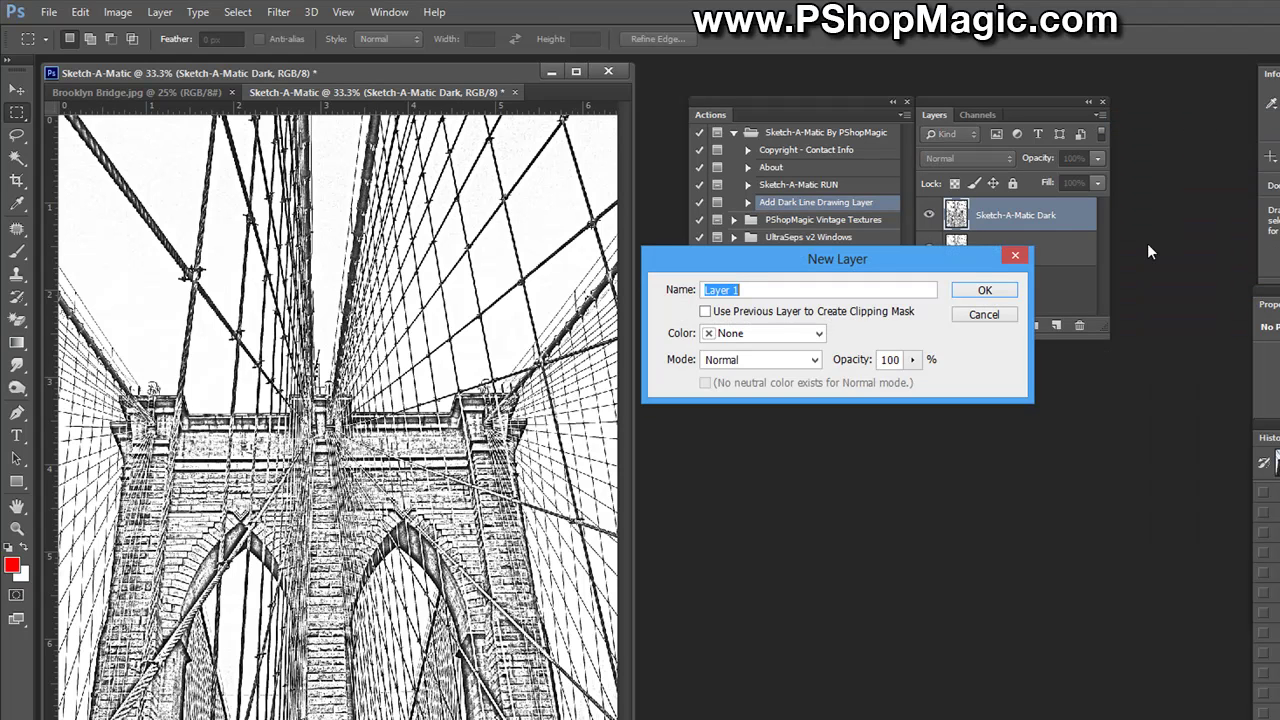
click(984, 290)
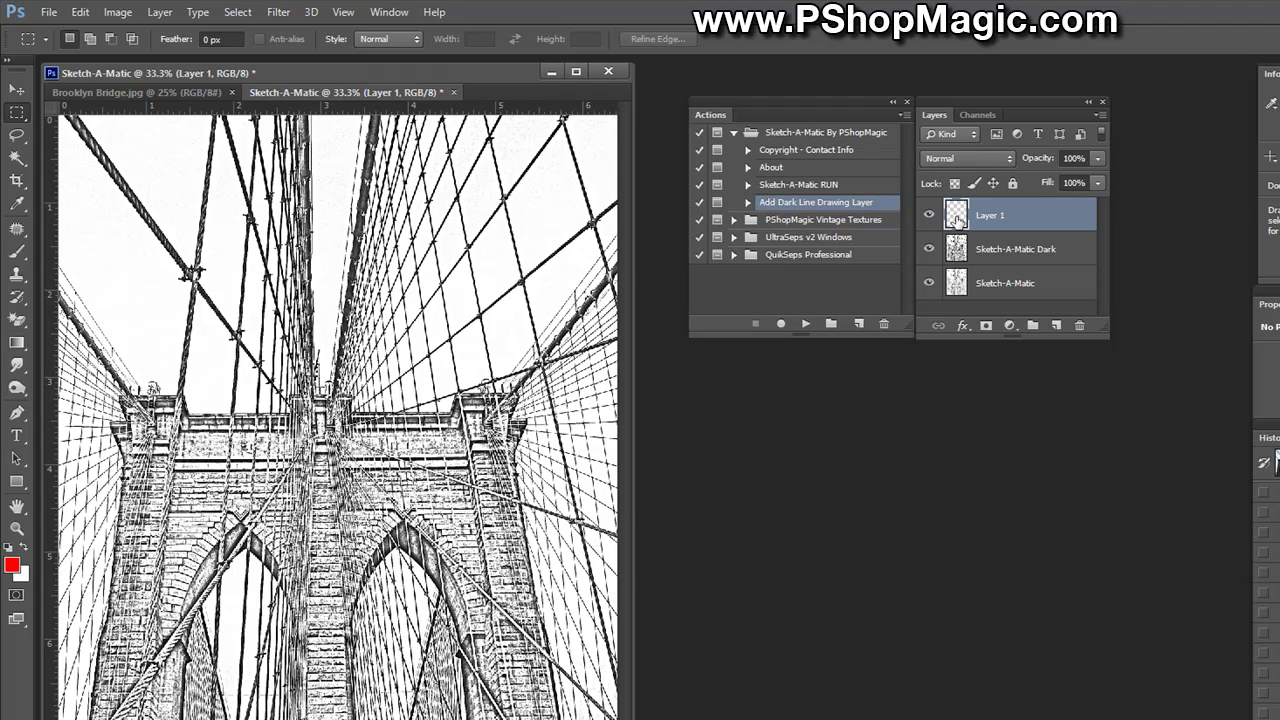
click(12, 566)
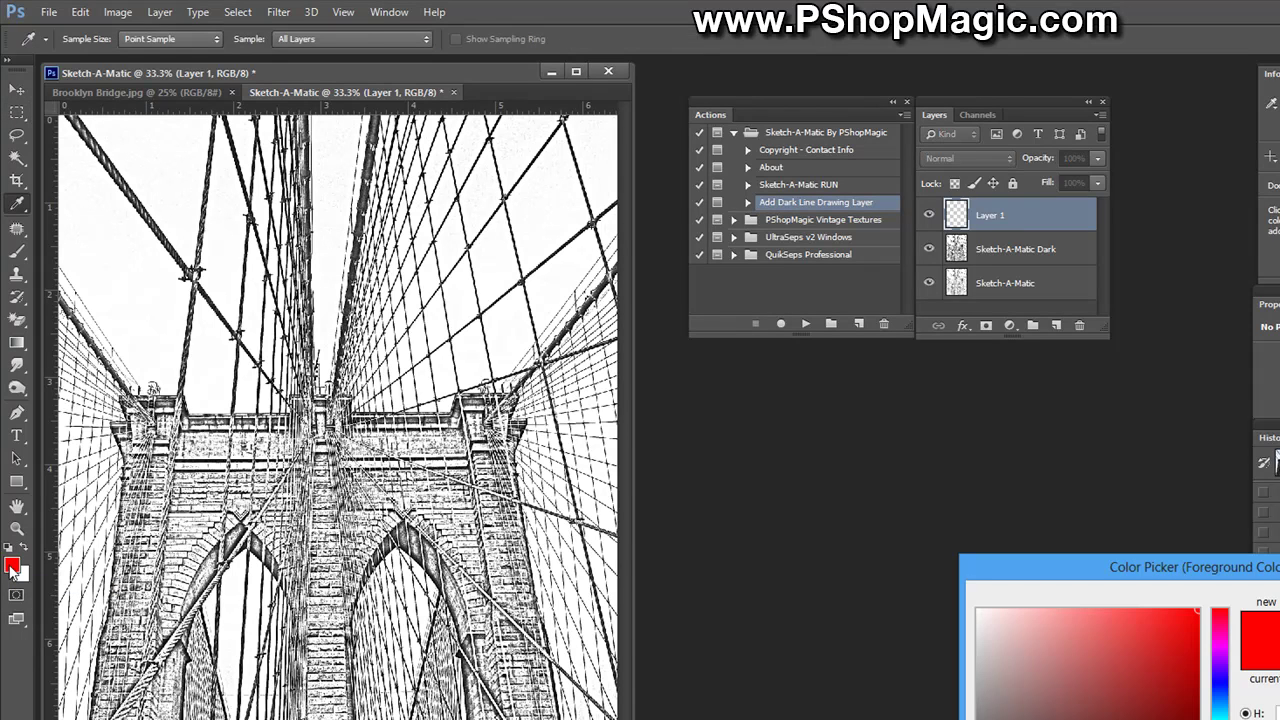
drag(1012, 572, 597, 404)
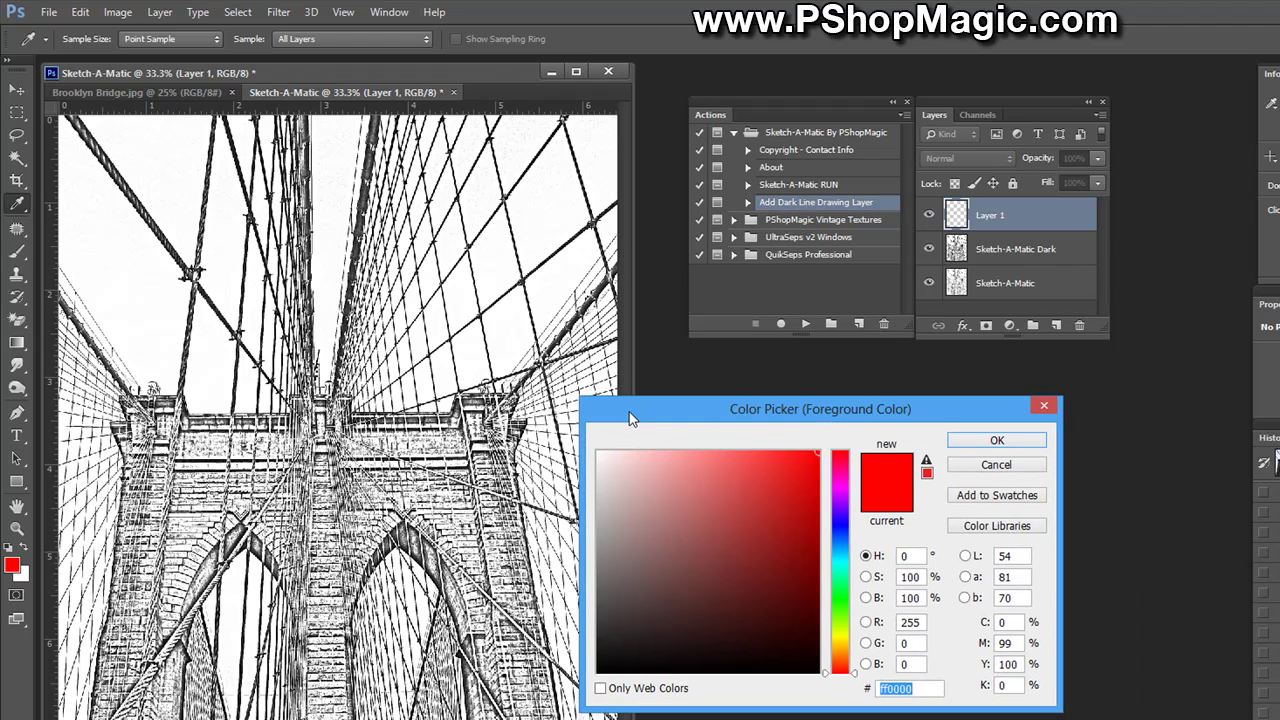
click(835, 565)
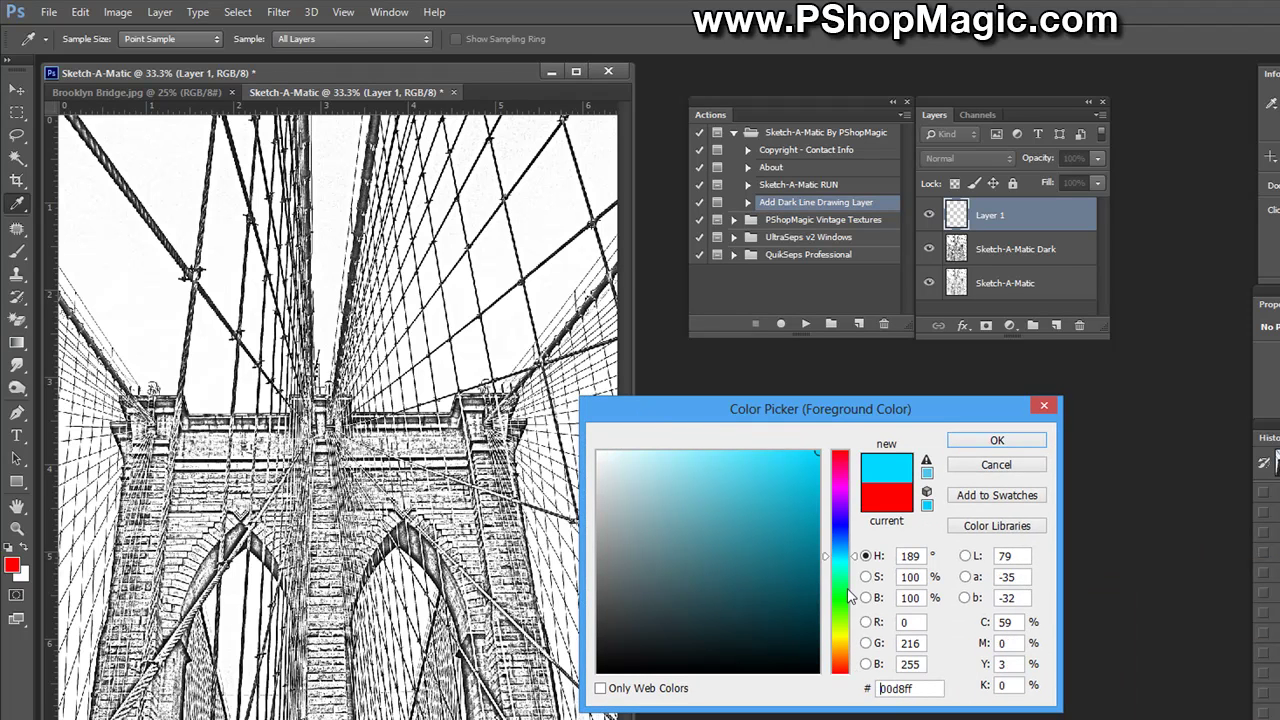
click(840, 598)
click(845, 562)
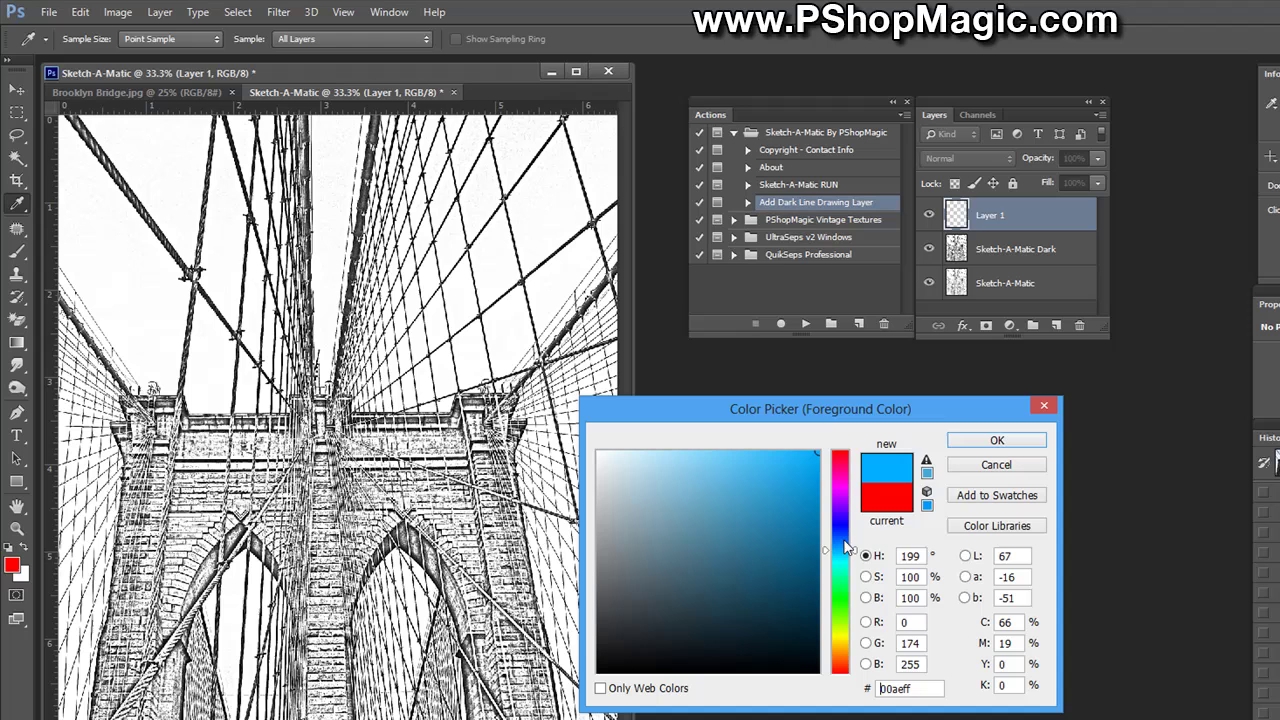
click(881, 505)
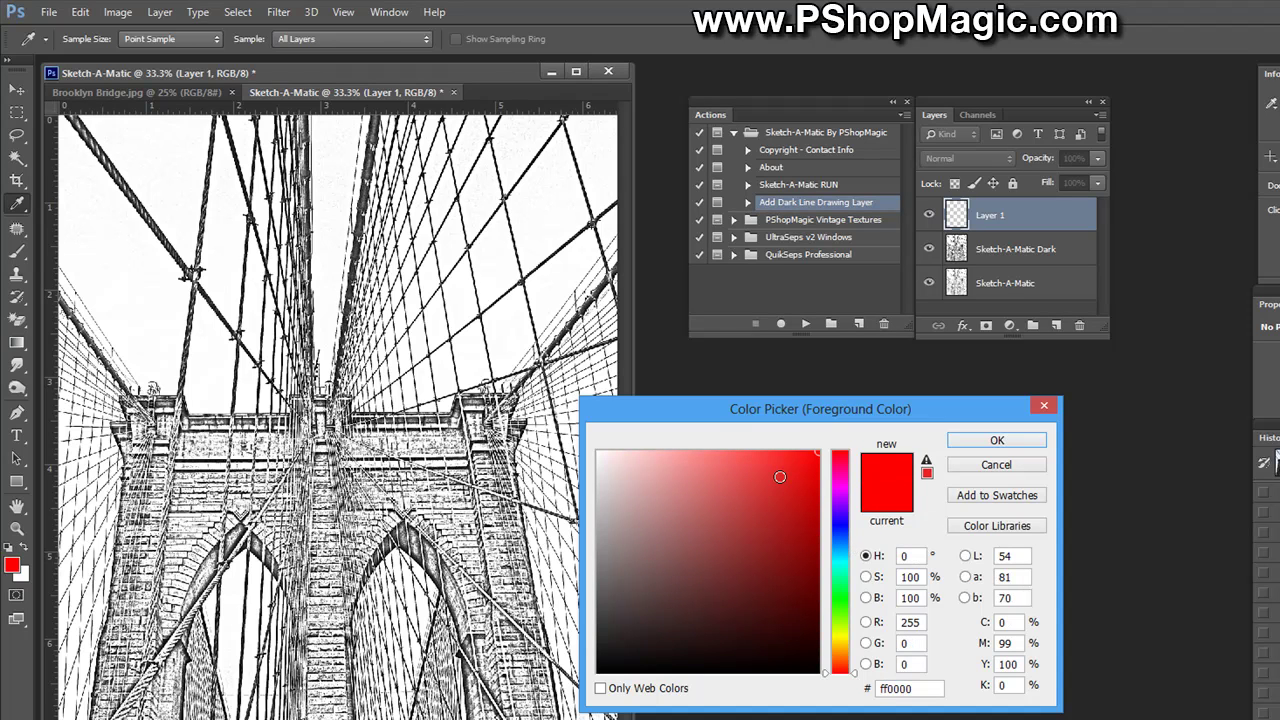
click(997, 443)
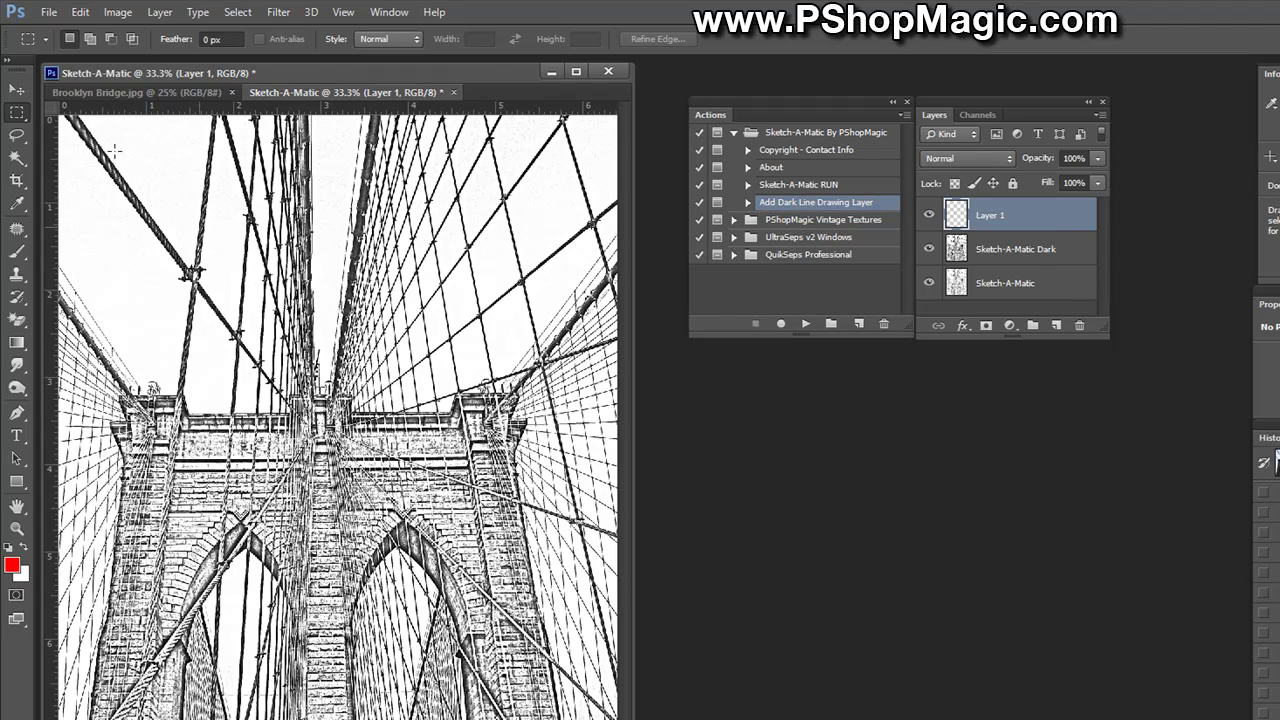
- Fill Layer 1 with the red foreground colour at Normal mode, 100% opacity
click(80, 13)
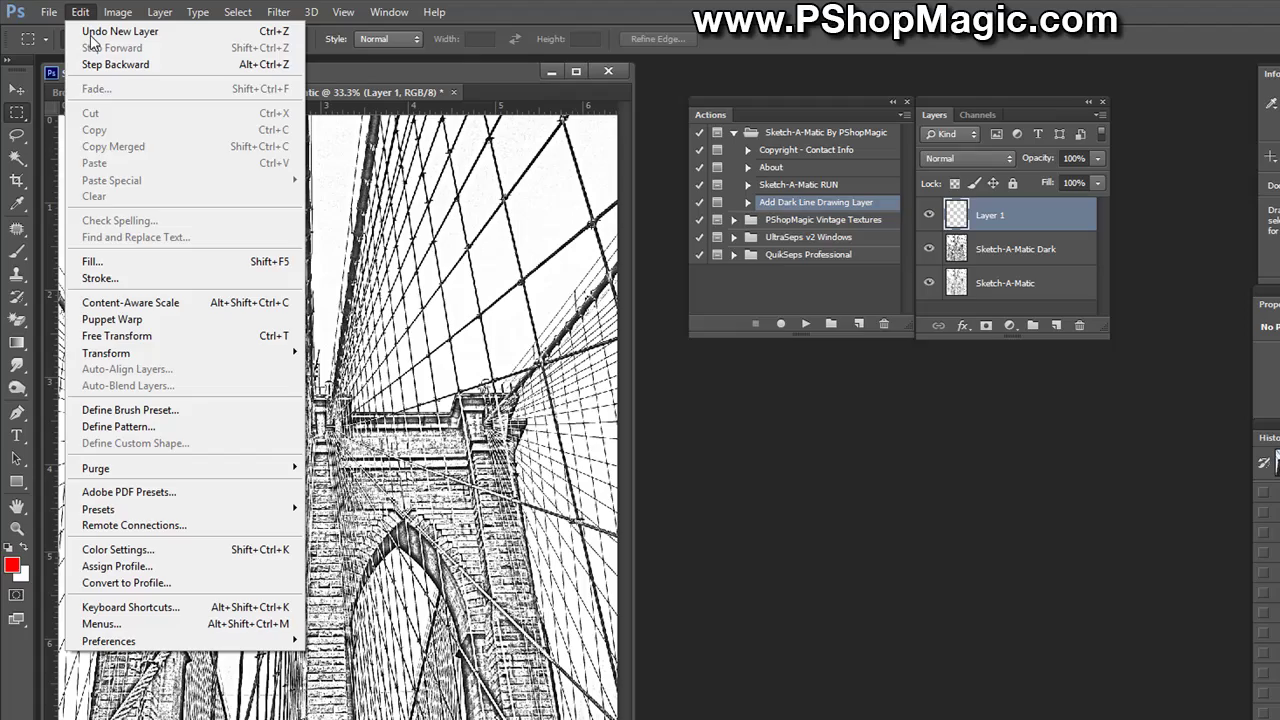
click(130, 263)
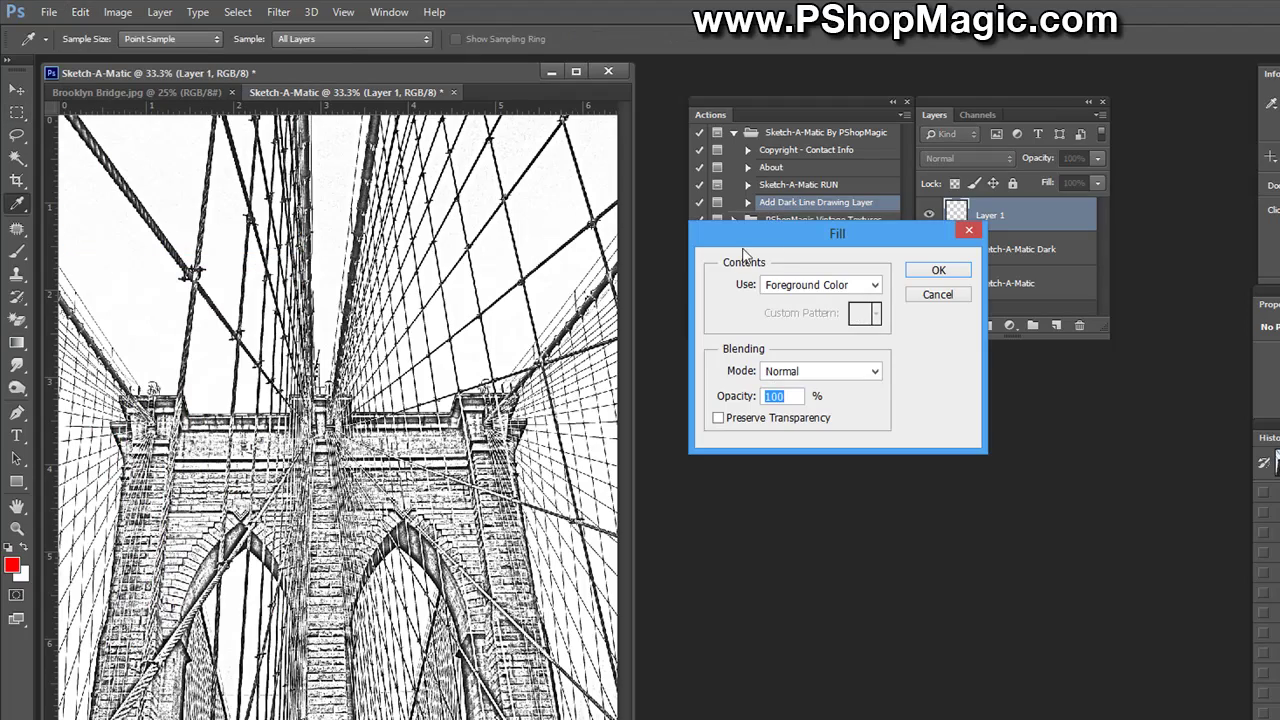
drag(743, 236, 568, 251)
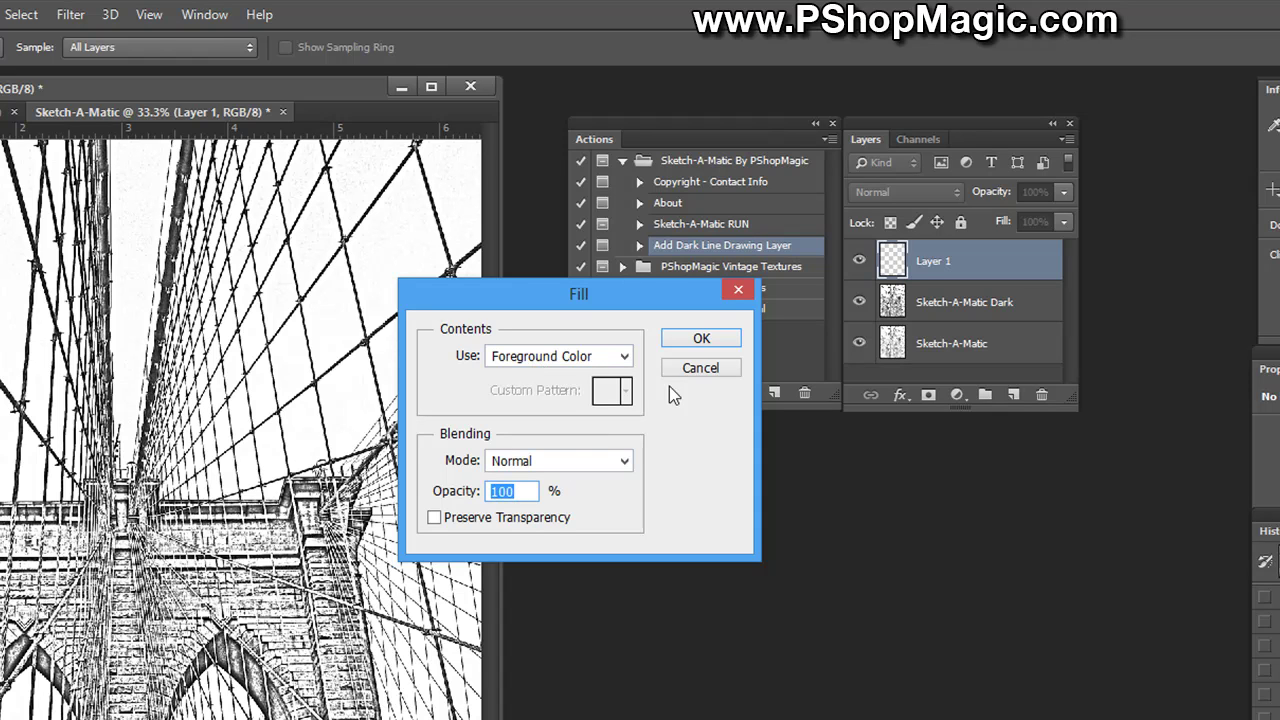
click(699, 338)
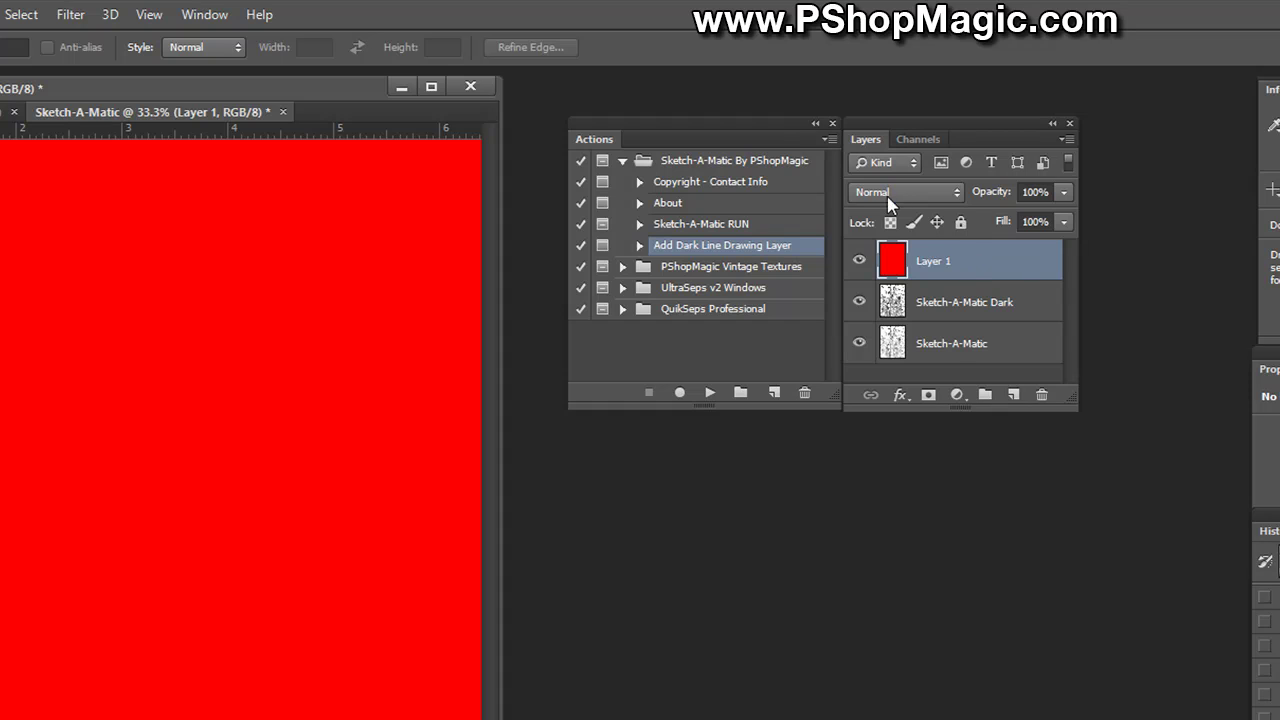
- Set Layer 1's blend mode to Screen for red lines on white
click(912, 194)
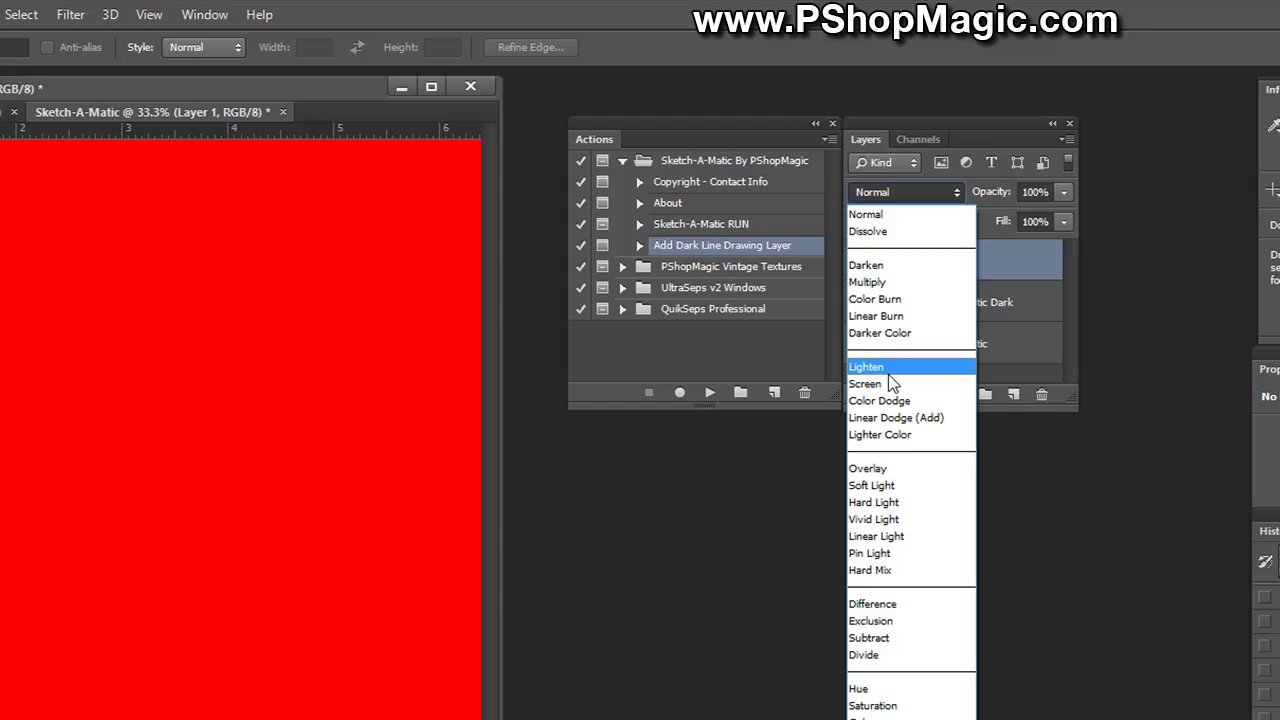
click(917, 387)
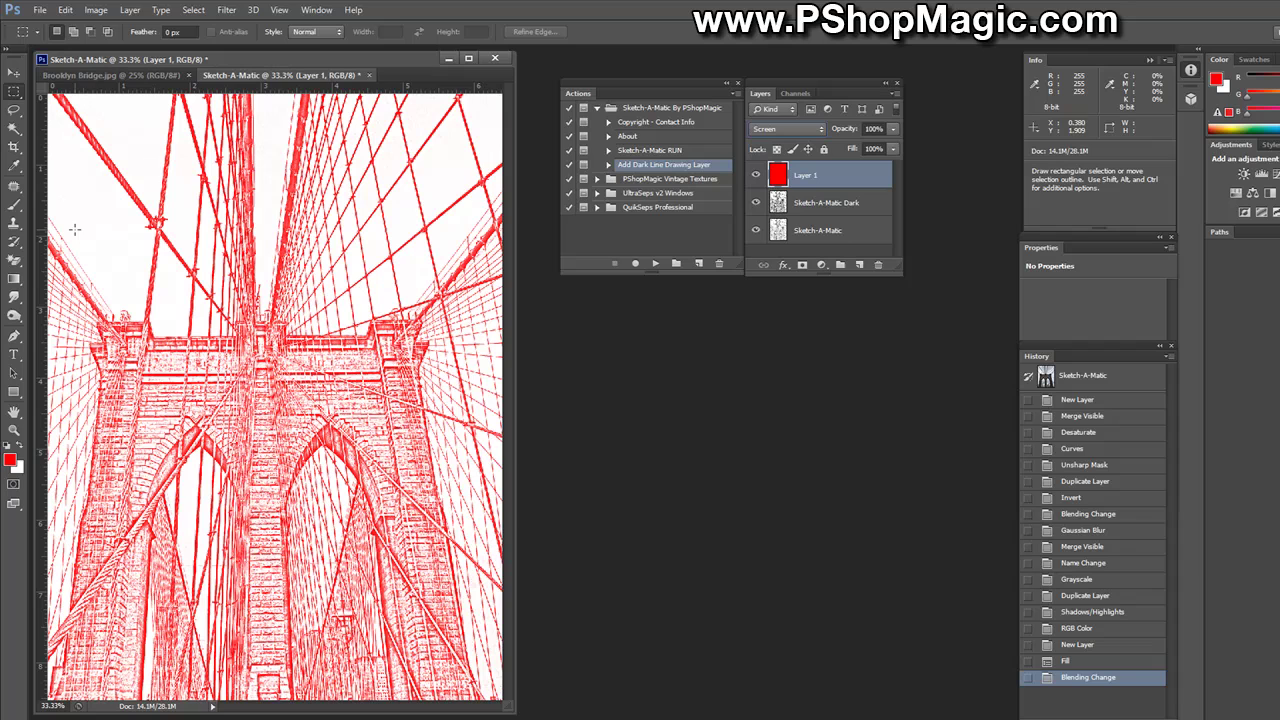
- Toggle the red Layer 1's visibility repeatedly to compare red and black sketches
click(756, 175)
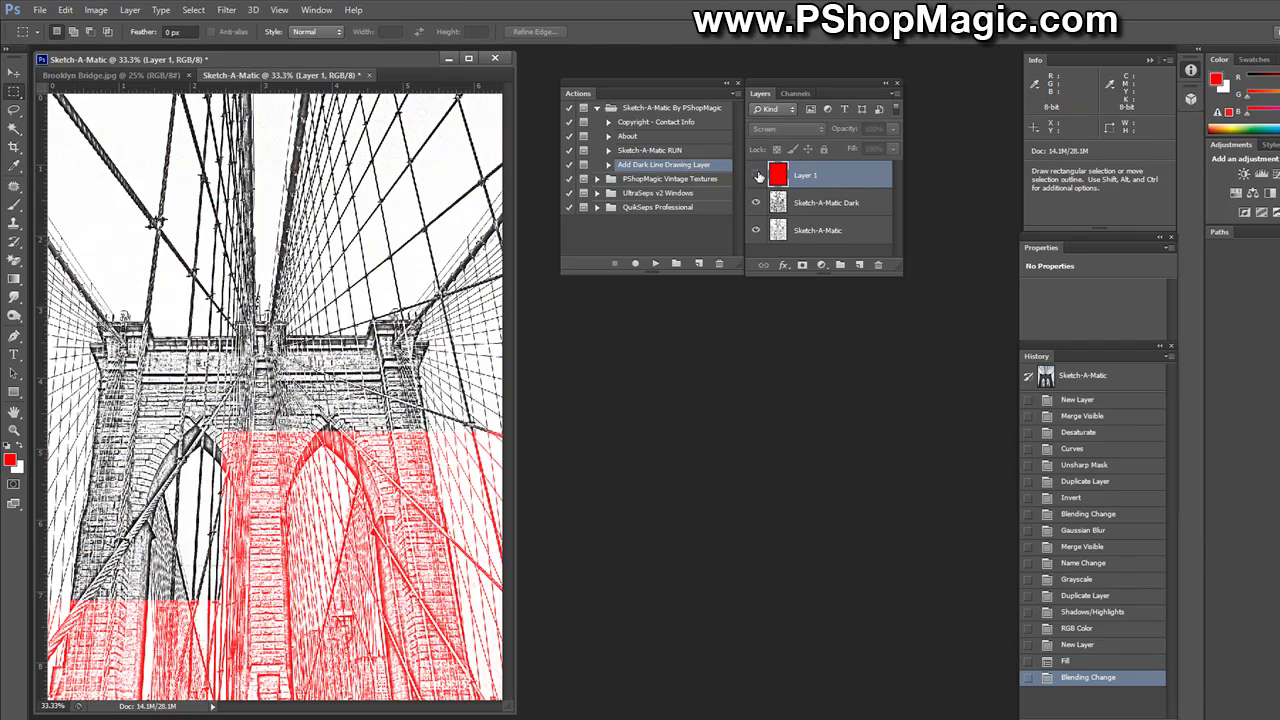
click(757, 175)
click(757, 175)
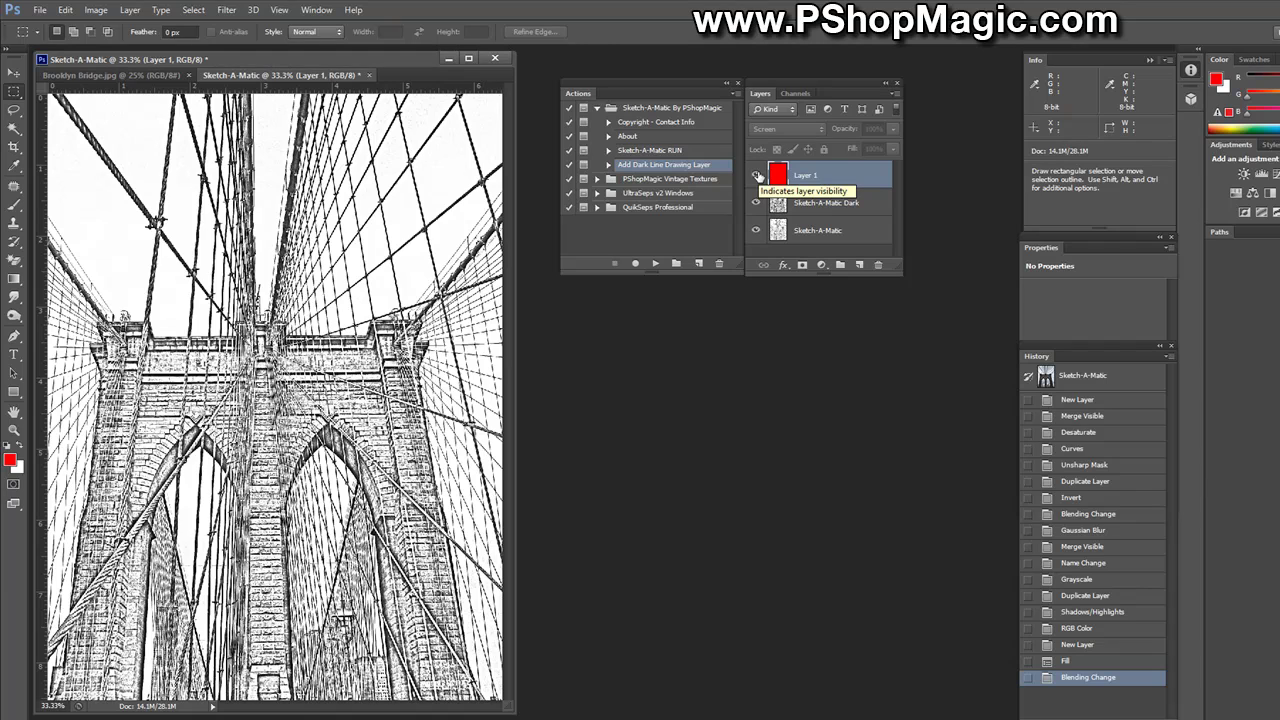
click(757, 175)
click(757, 175)
click(757, 175)
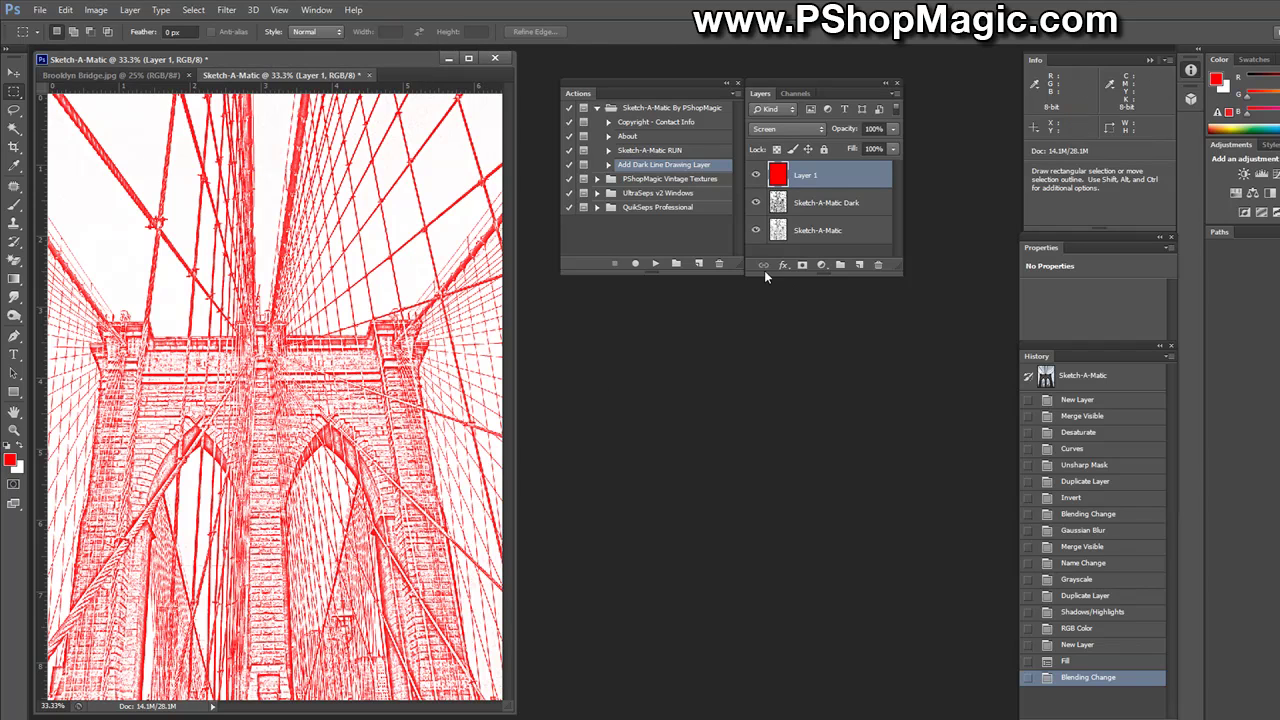
- Compare with Sketch-A-Matic Dark hidden, then delete the Sketch-A-Matic layer
click(866, 232)
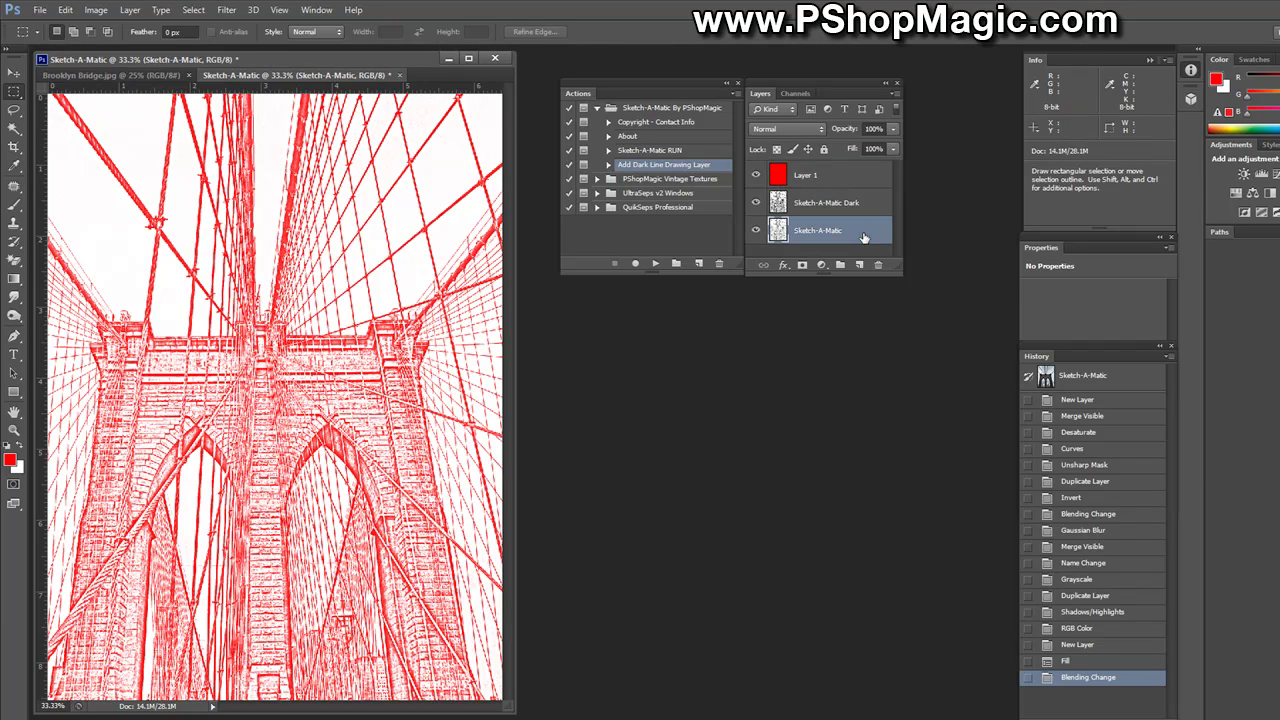
click(756, 203)
click(756, 203)
drag(866, 236, 879, 269)
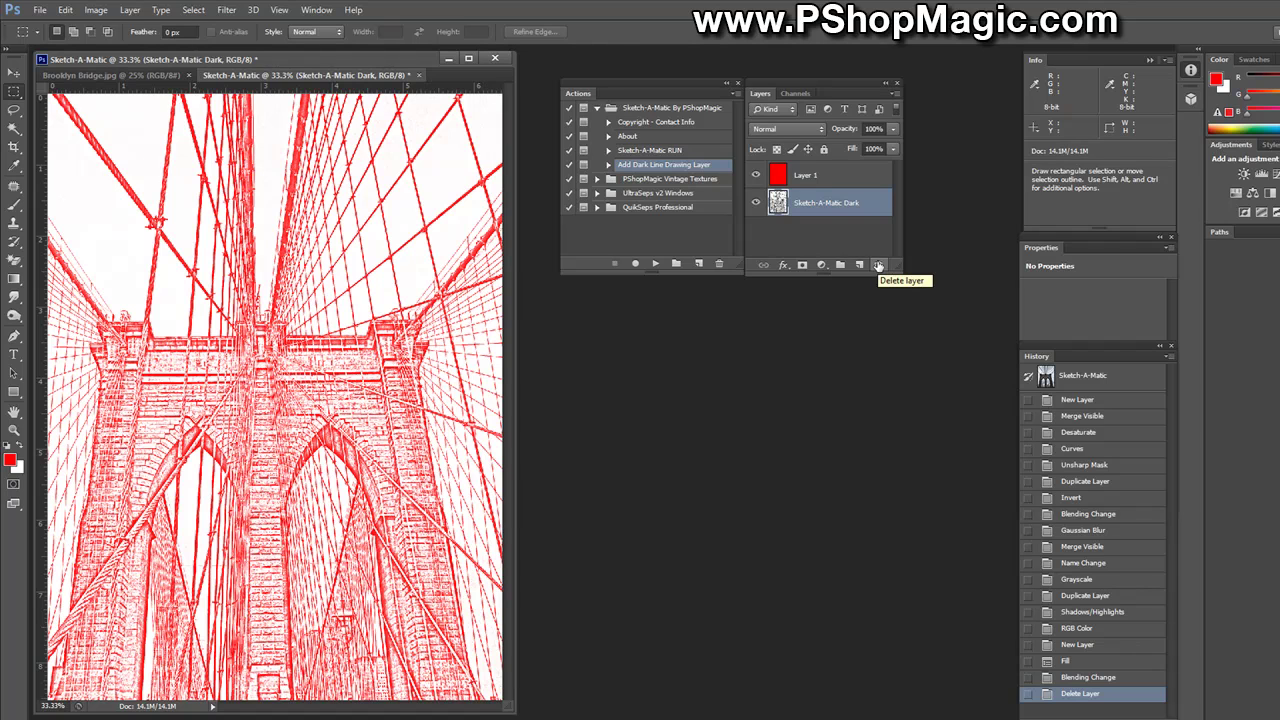
- Flatten the red bridge sketch with Flatten Image from the Layers panel menu
click(895, 95)
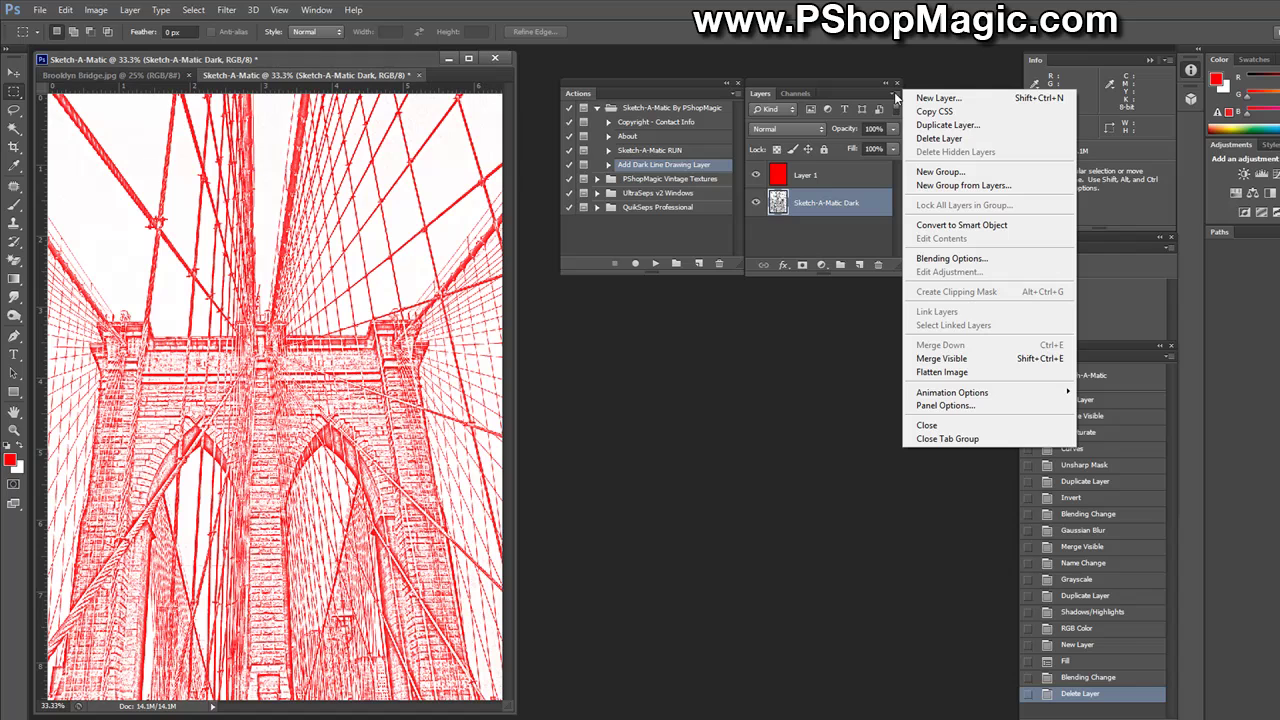
click(944, 372)
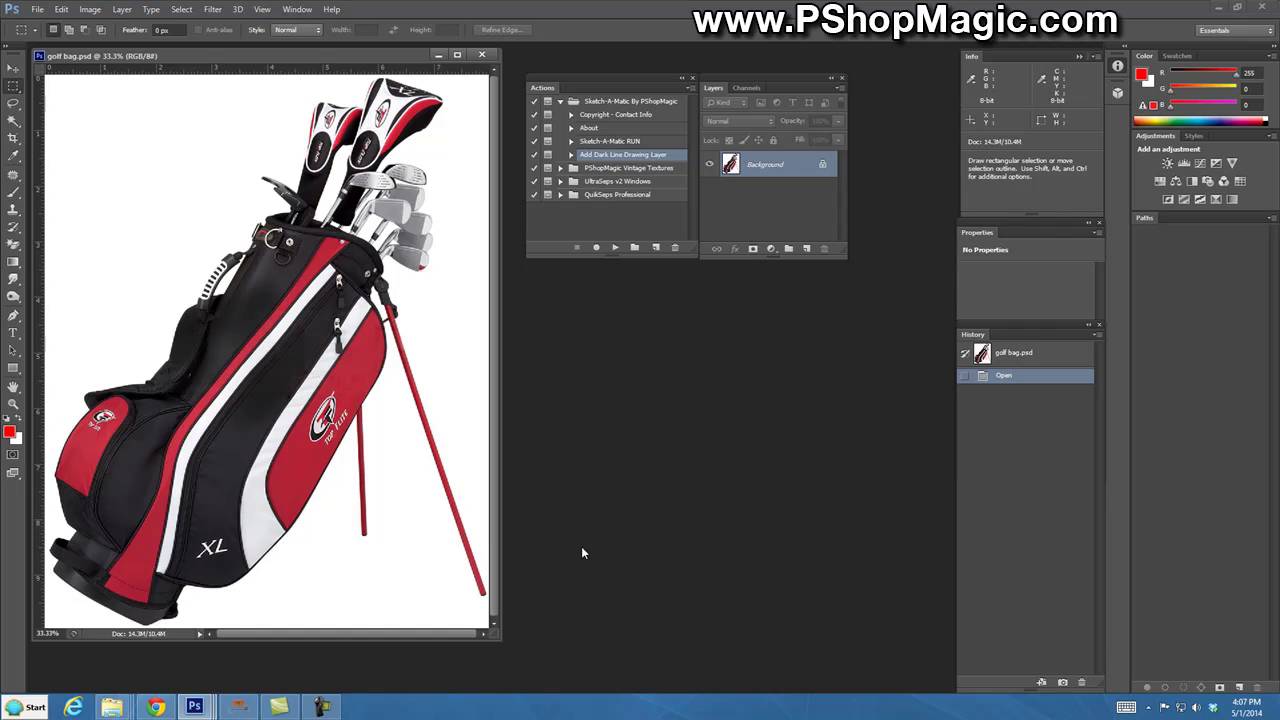
- Play Sketch-A-Matic RUN on the golf bag with Gaussian Blur radius 11.4
click(619, 142)
click(614, 248)
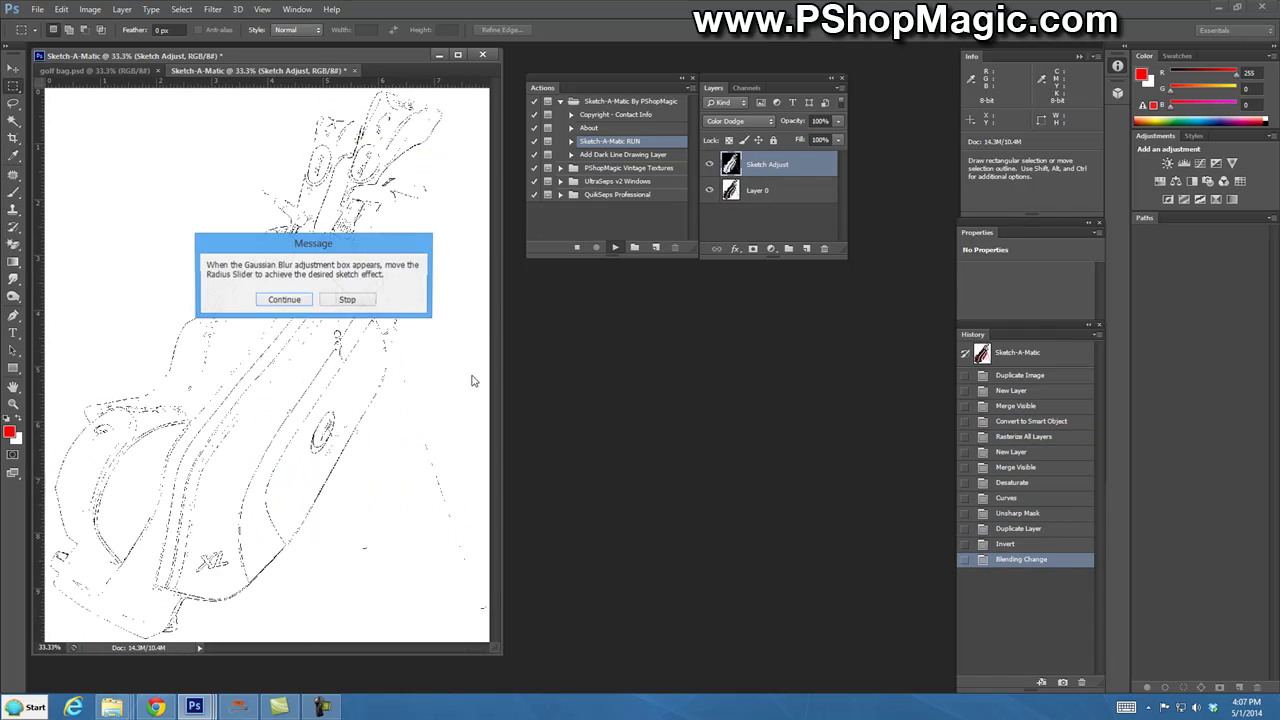
click(288, 301)
drag(411, 487, 418, 487)
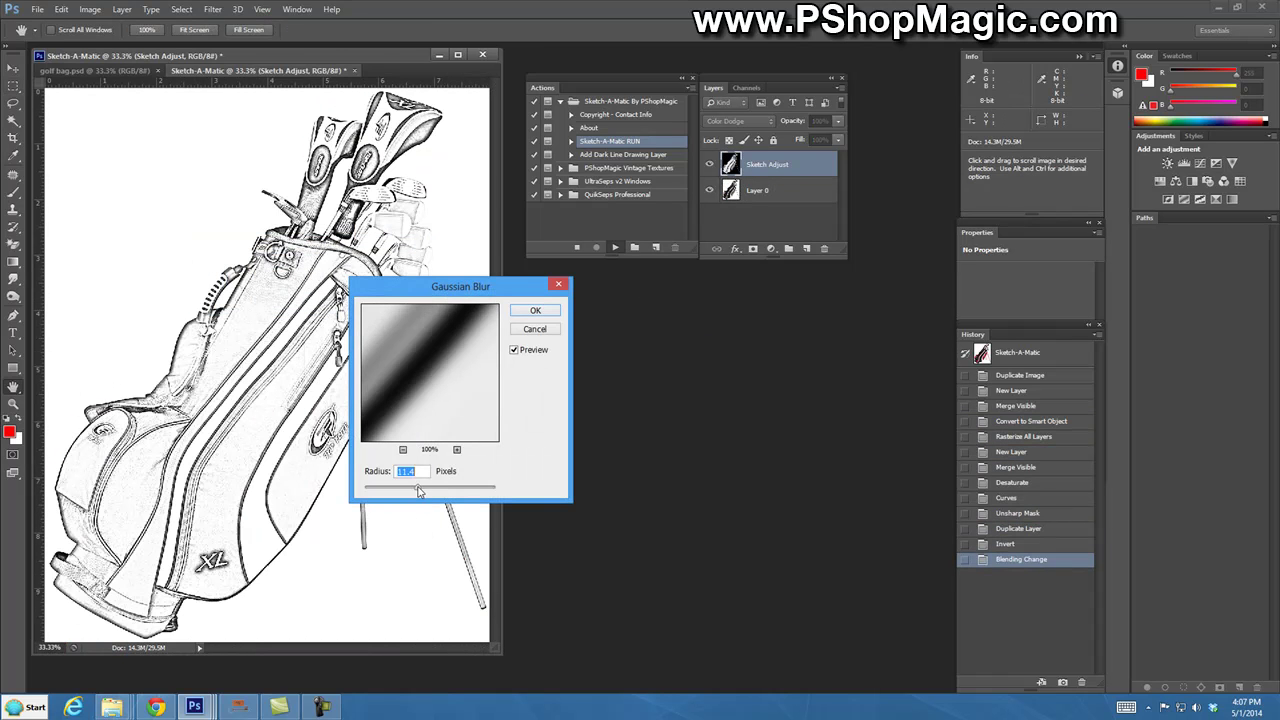
click(535, 311)
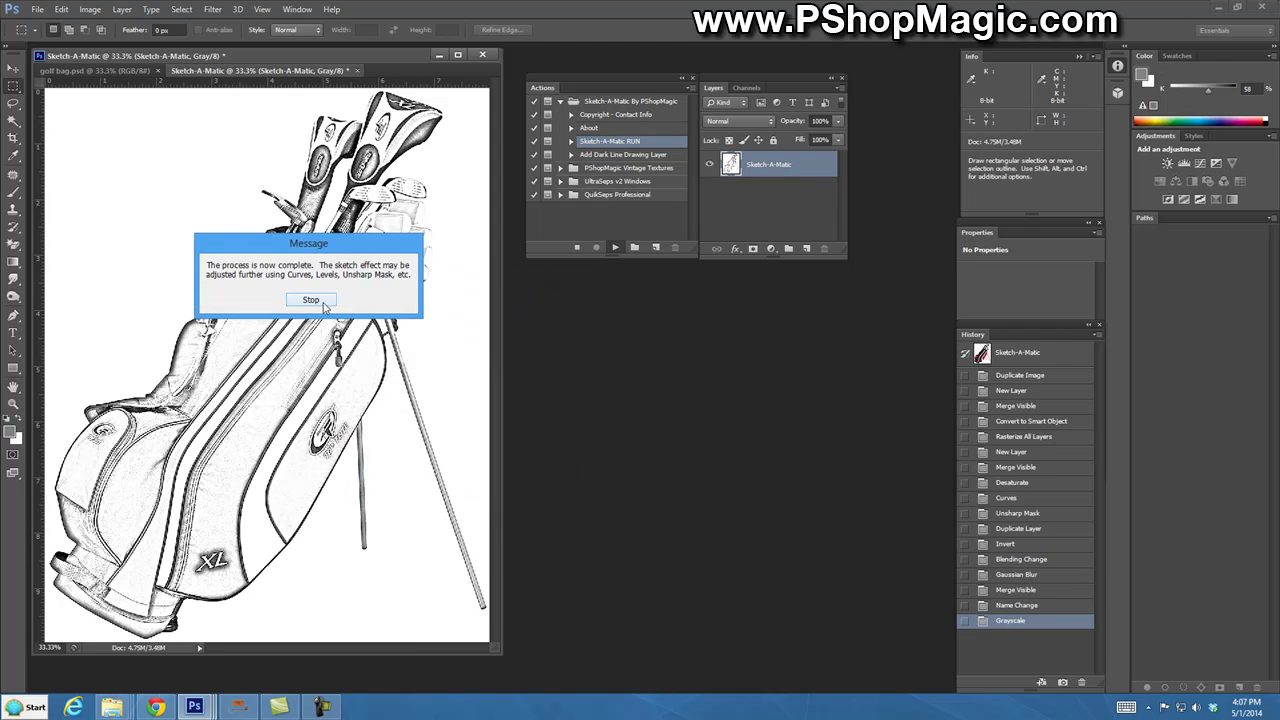
click(311, 300)
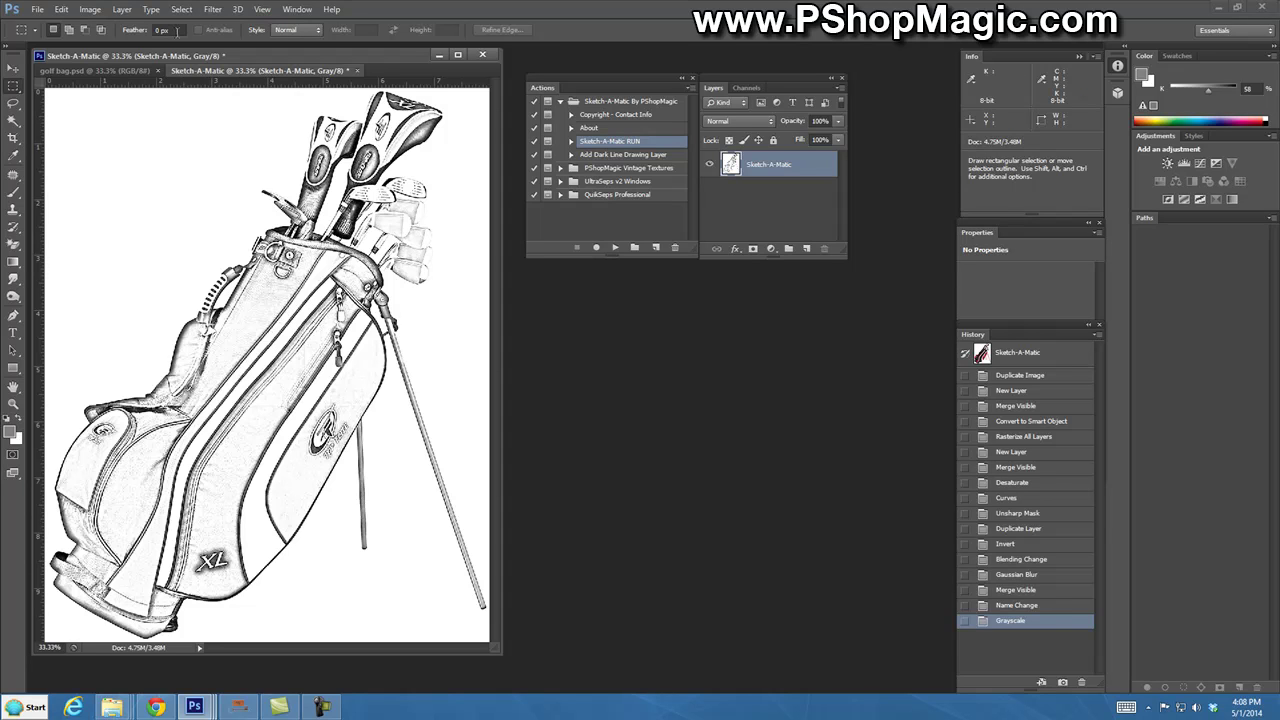
- Apply Curves, moving the top endpoint left and black point right for bolder lines
click(90, 9)
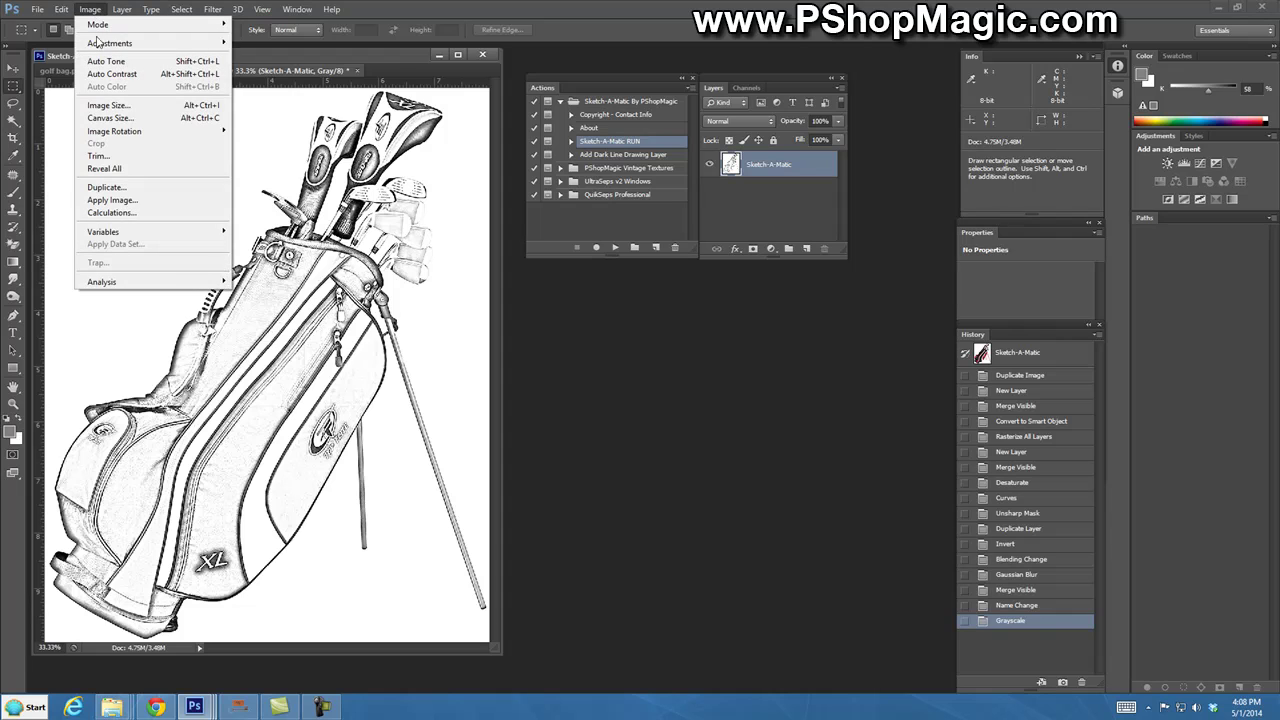
mouse_move(98, 43)
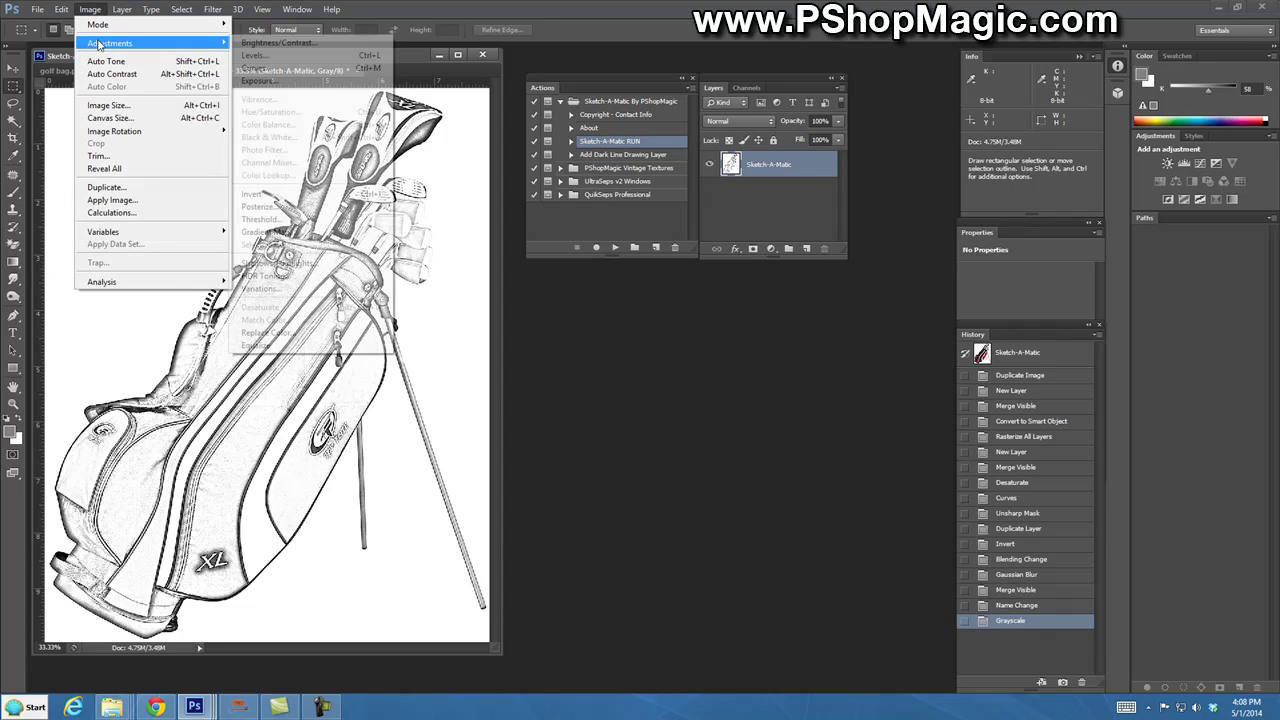
click(256, 67)
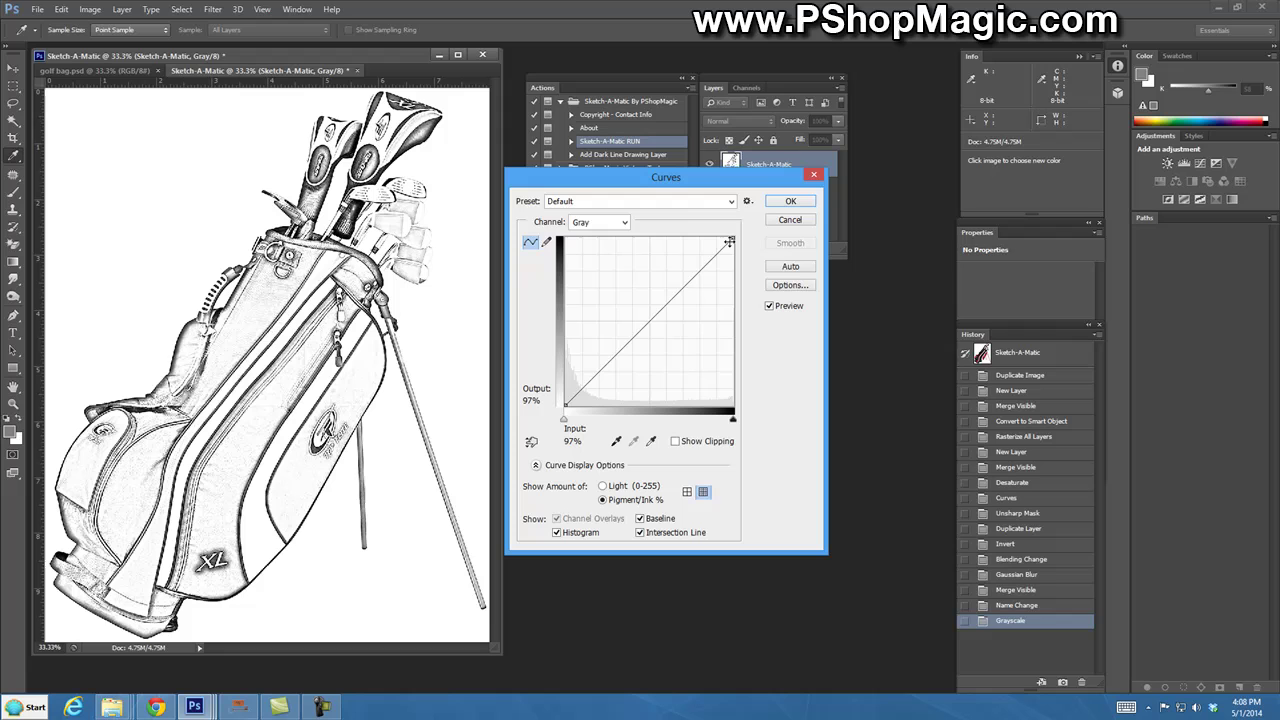
drag(726, 241, 685, 234)
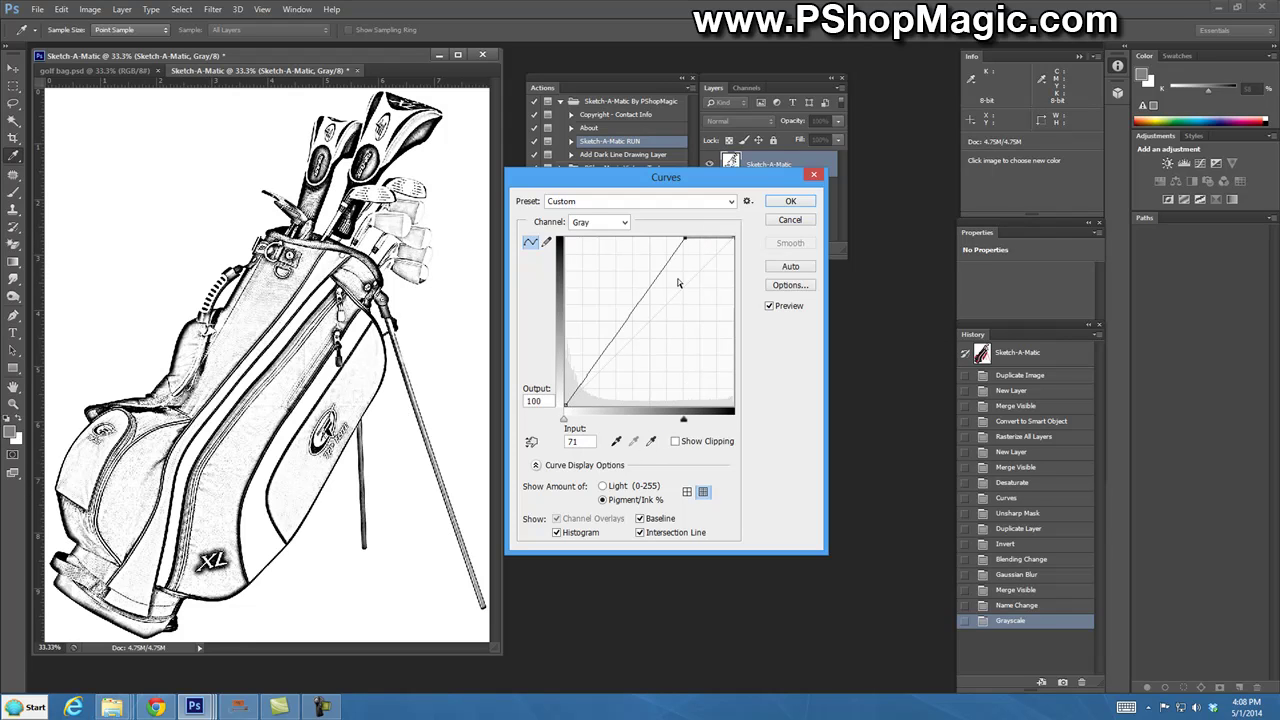
drag(565, 410, 580, 403)
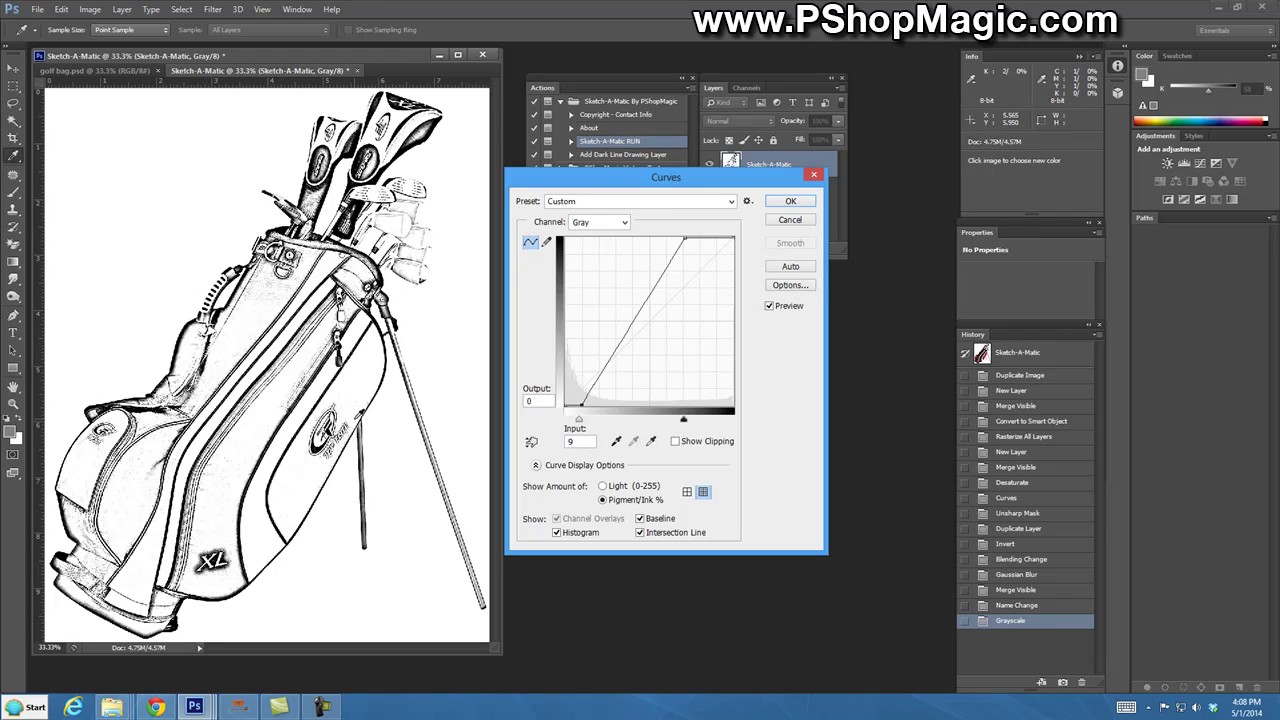
click(769, 306)
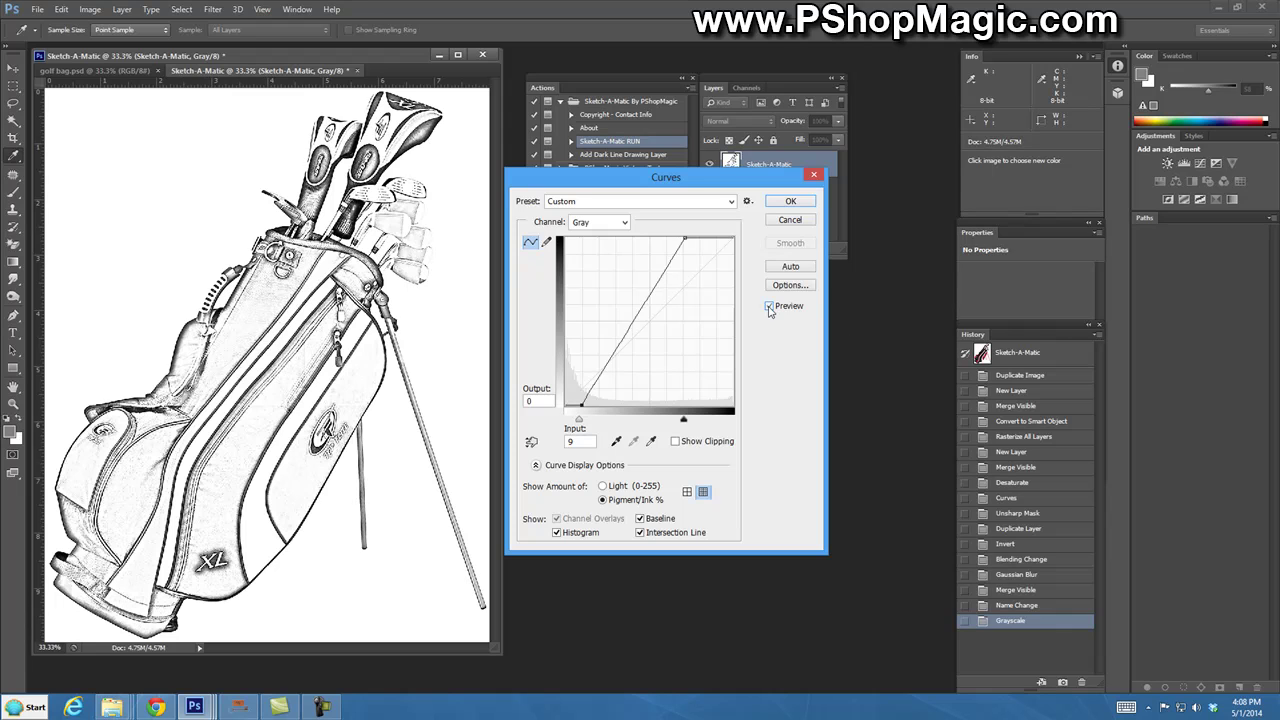
click(769, 306)
click(769, 306)
click(769, 306)
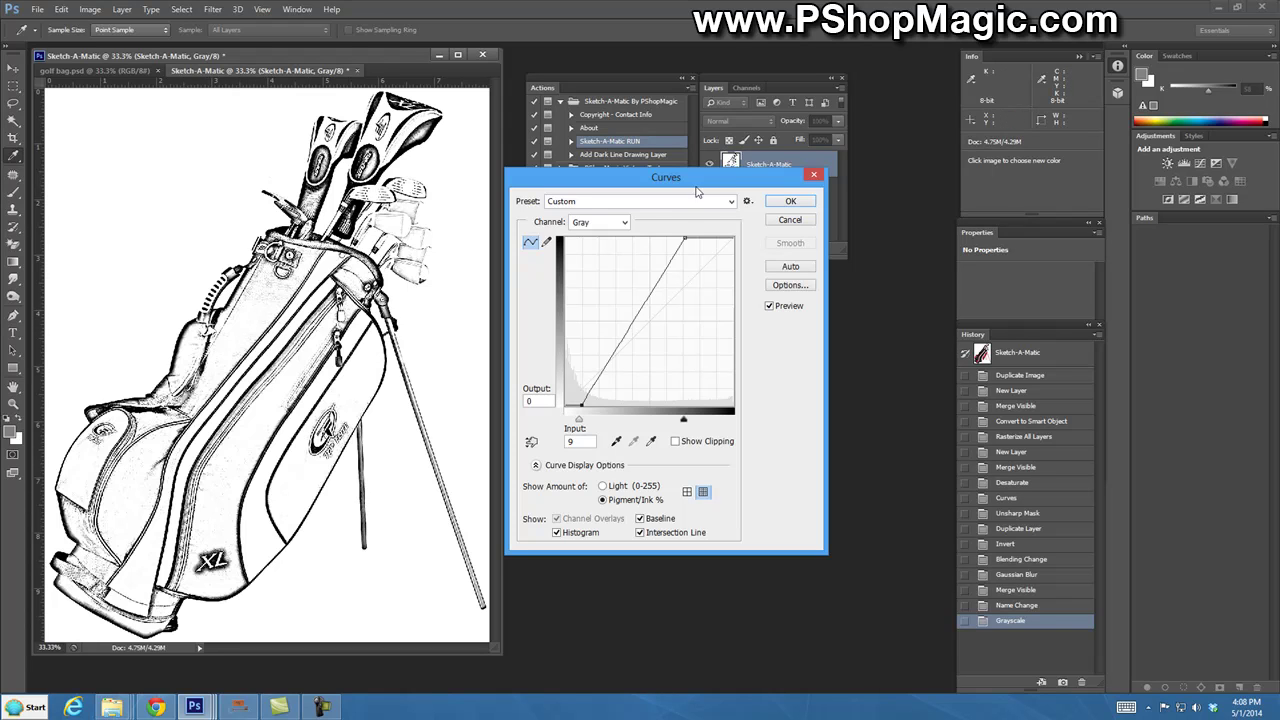
drag(698, 190, 692, 187)
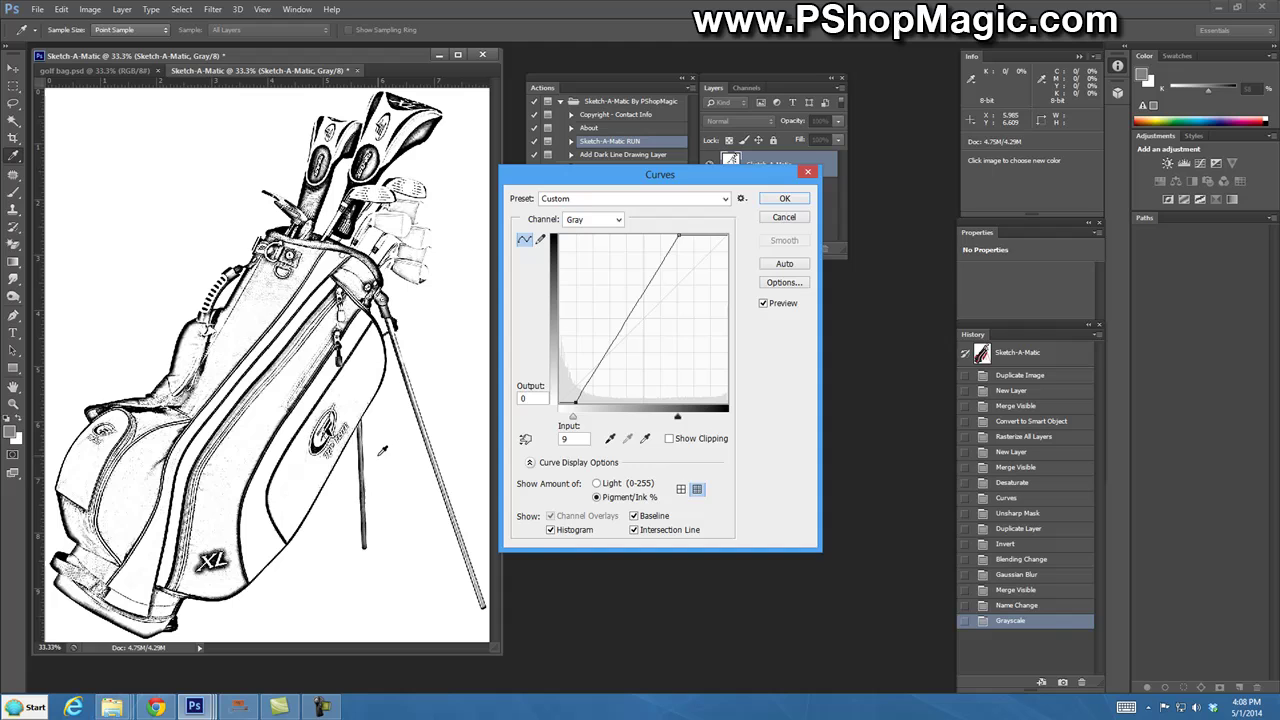
click(785, 199)
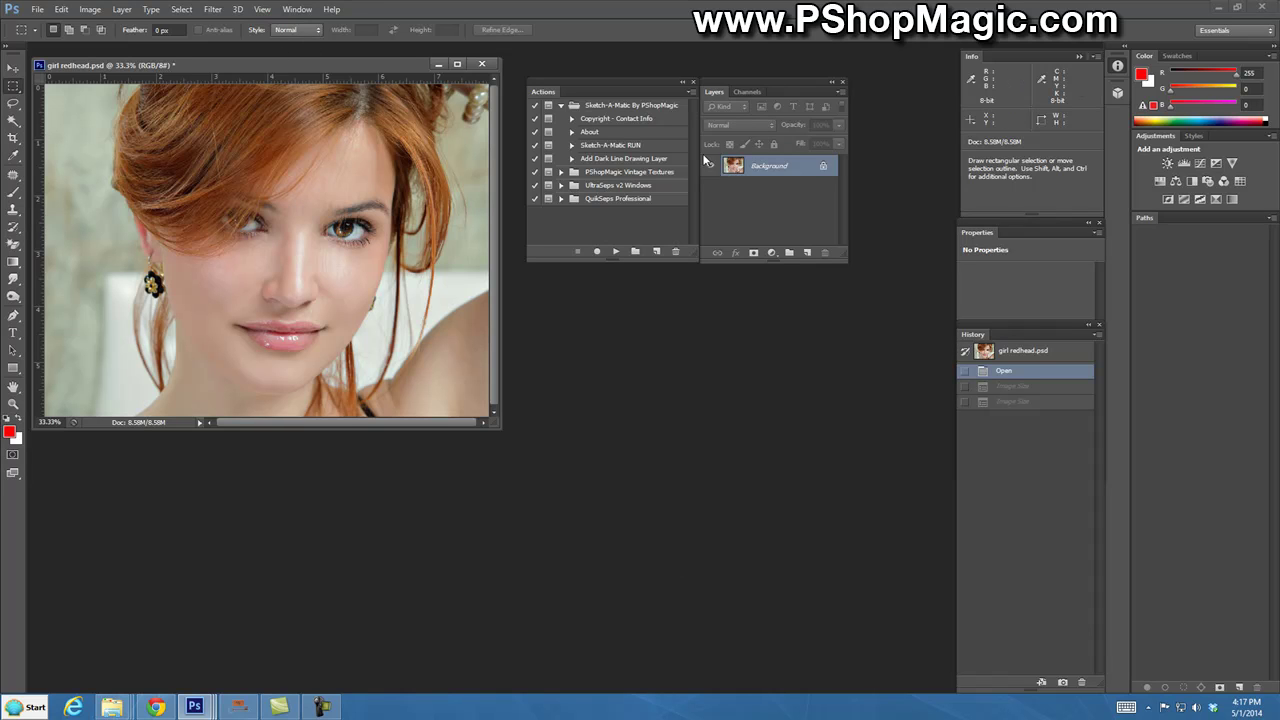
- Play the Sketch-A-Matic RUN action on the redhead portrait
click(623, 147)
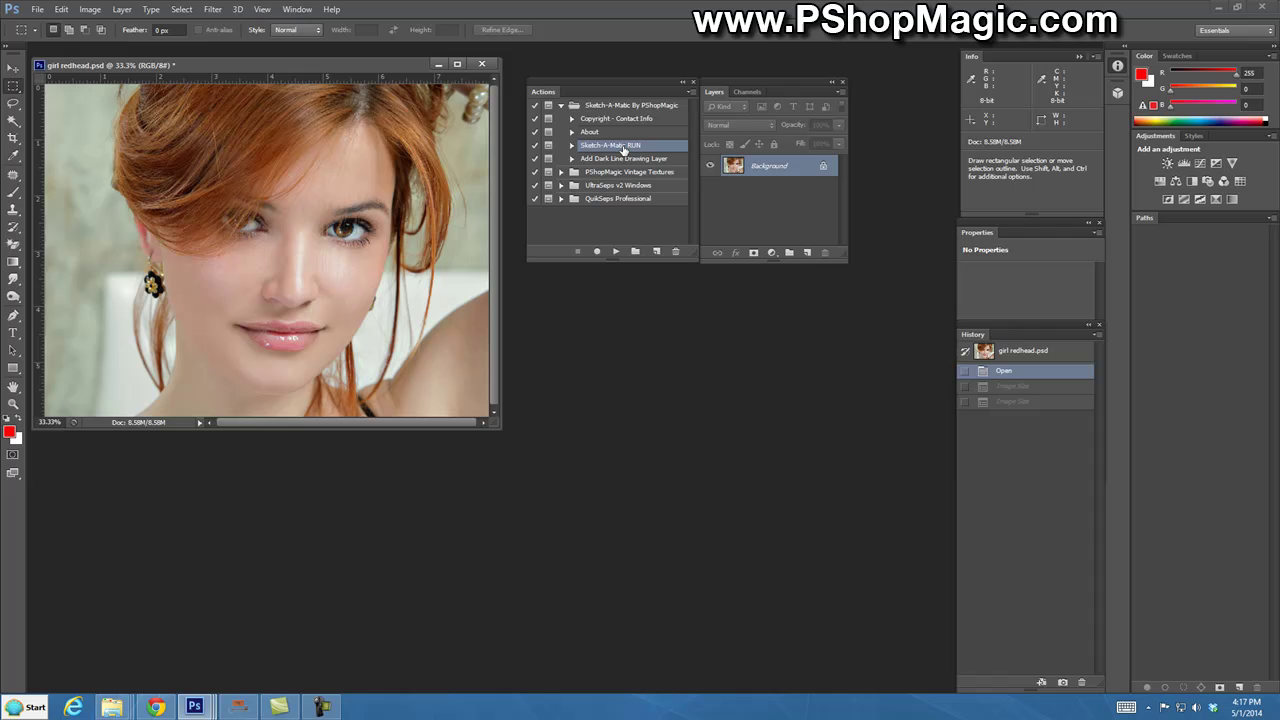
click(616, 251)
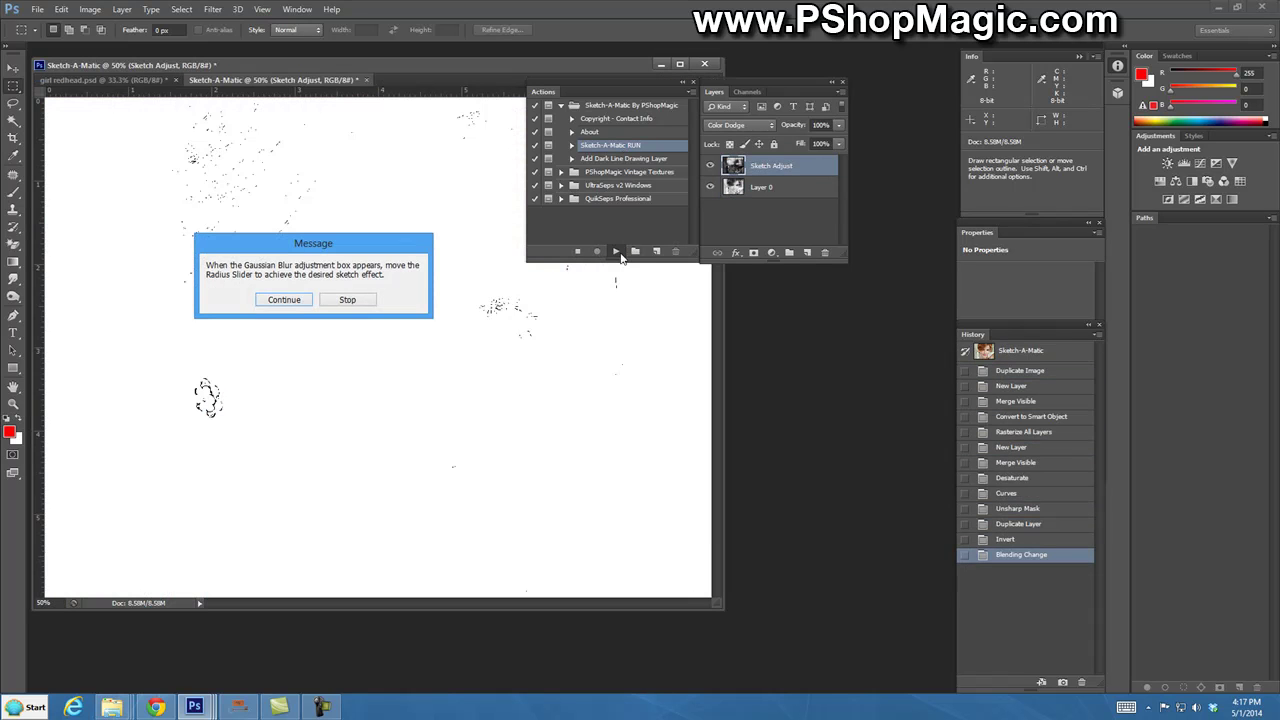
- Continue to the blur step, raise the Gaussian Blur radius, and apply it
click(286, 297)
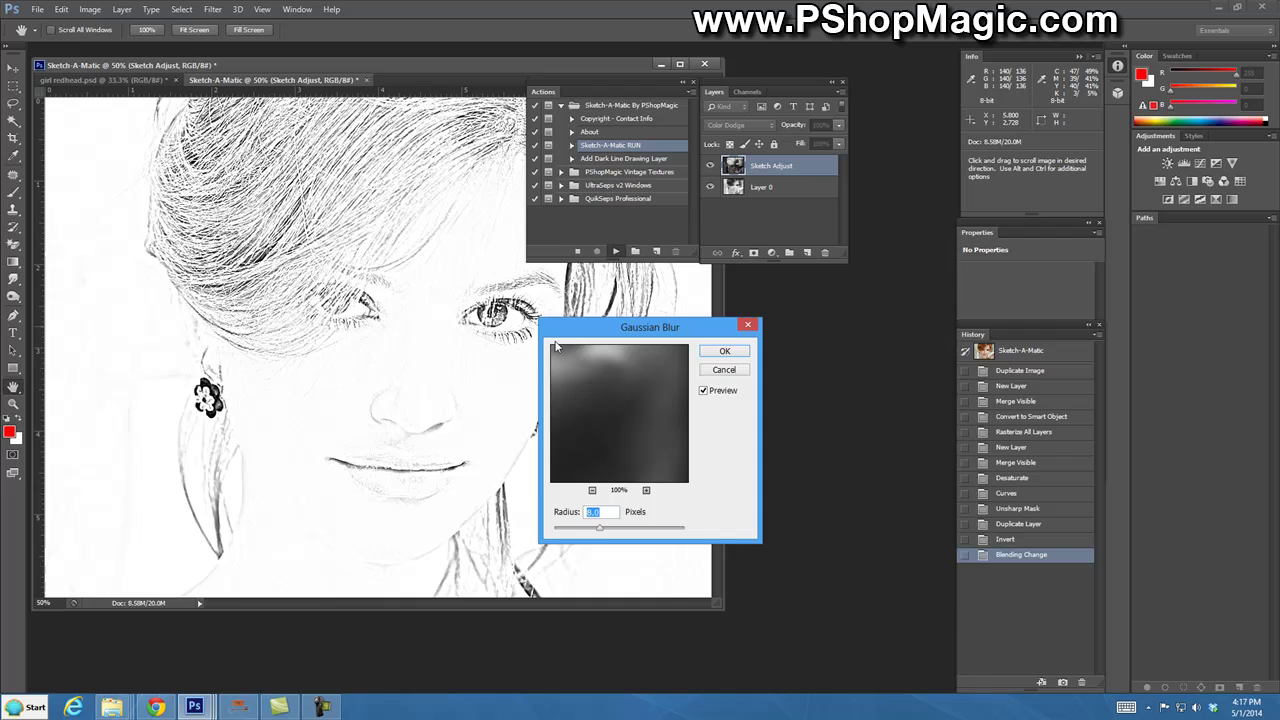
mouse_move(599, 532)
mouse_down()
mouse_move(645, 532)
mouse_move(598, 532)
mouse_move(613, 533)
mouse_up()
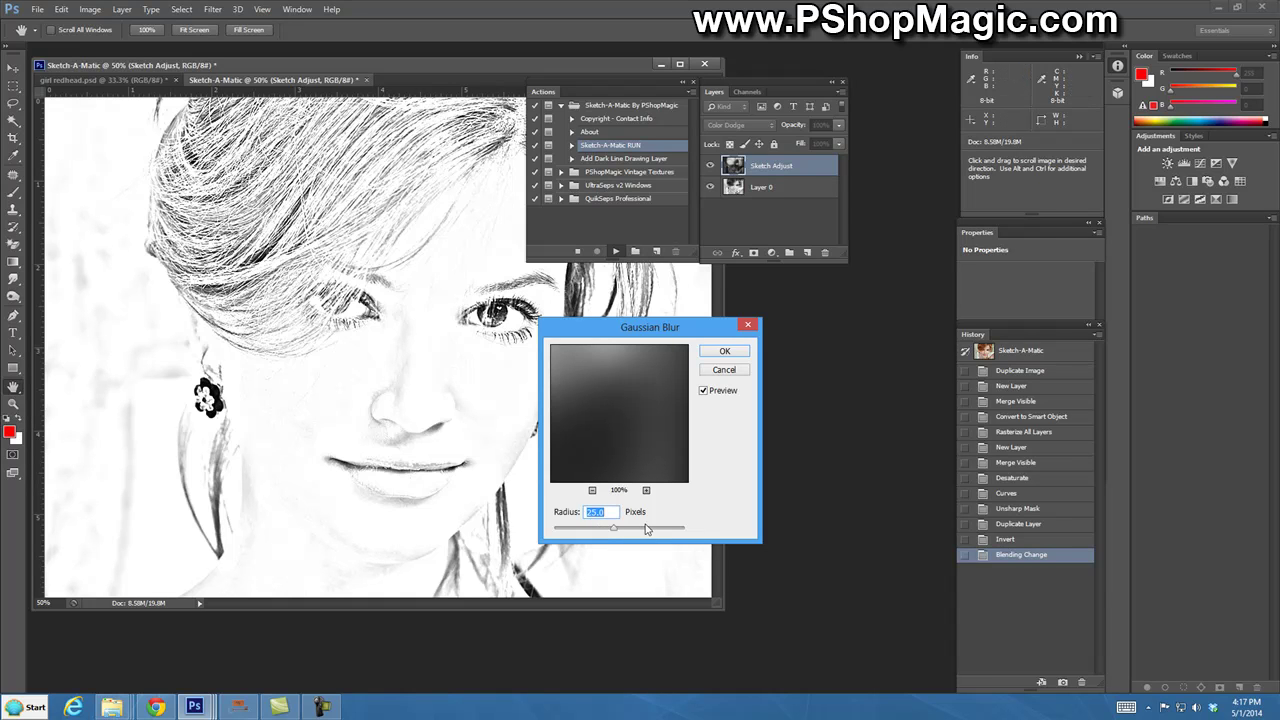
click(729, 355)
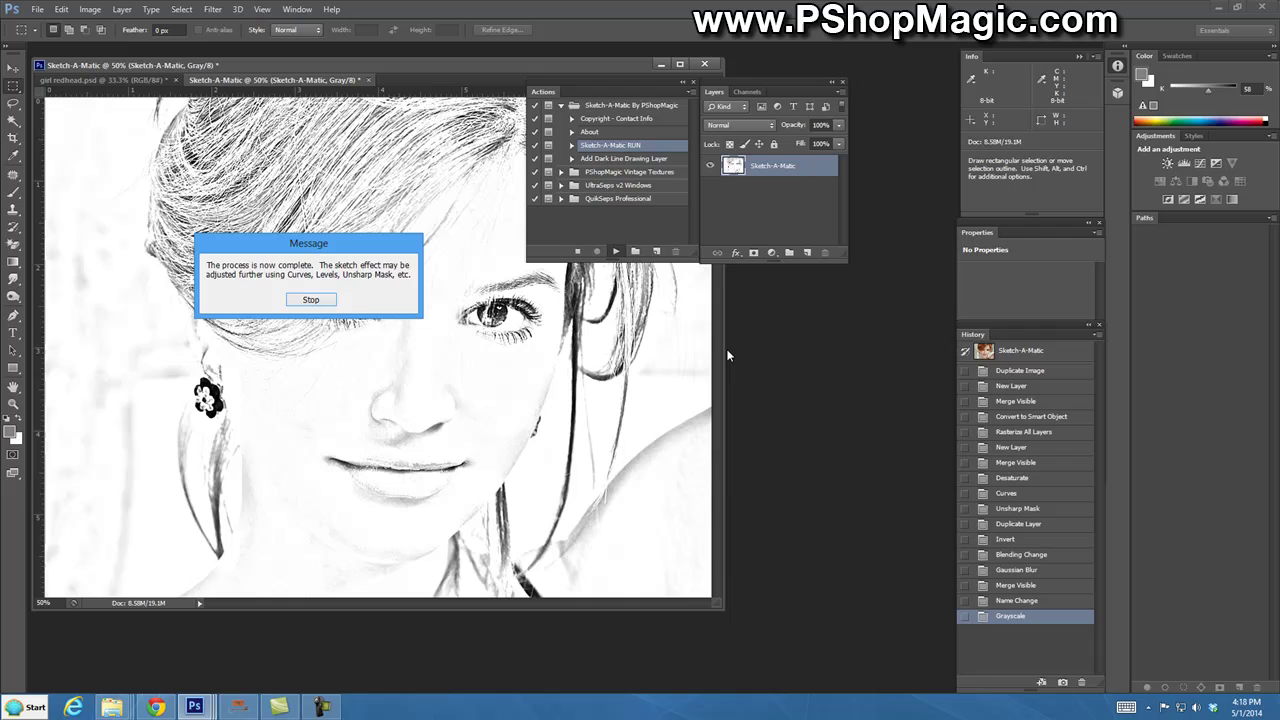
- Dismiss the completion message and select the Add Dark Line Drawing Layer action
click(318, 299)
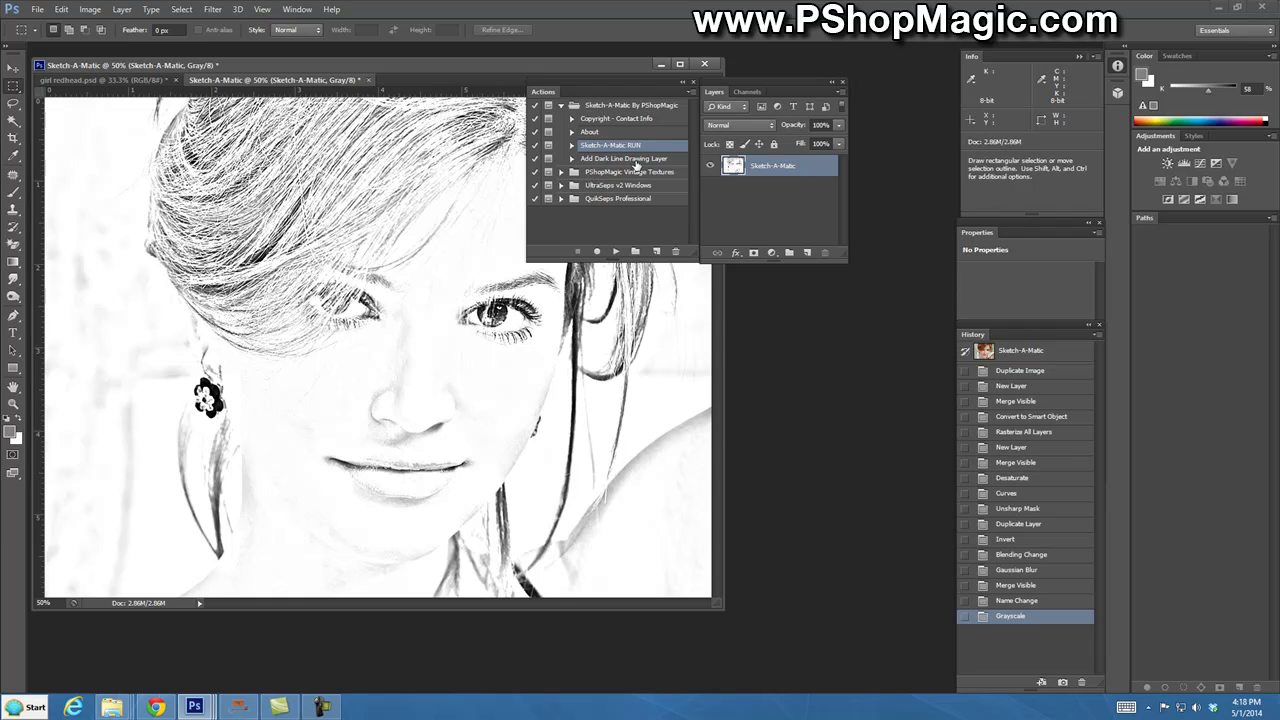
click(634, 159)
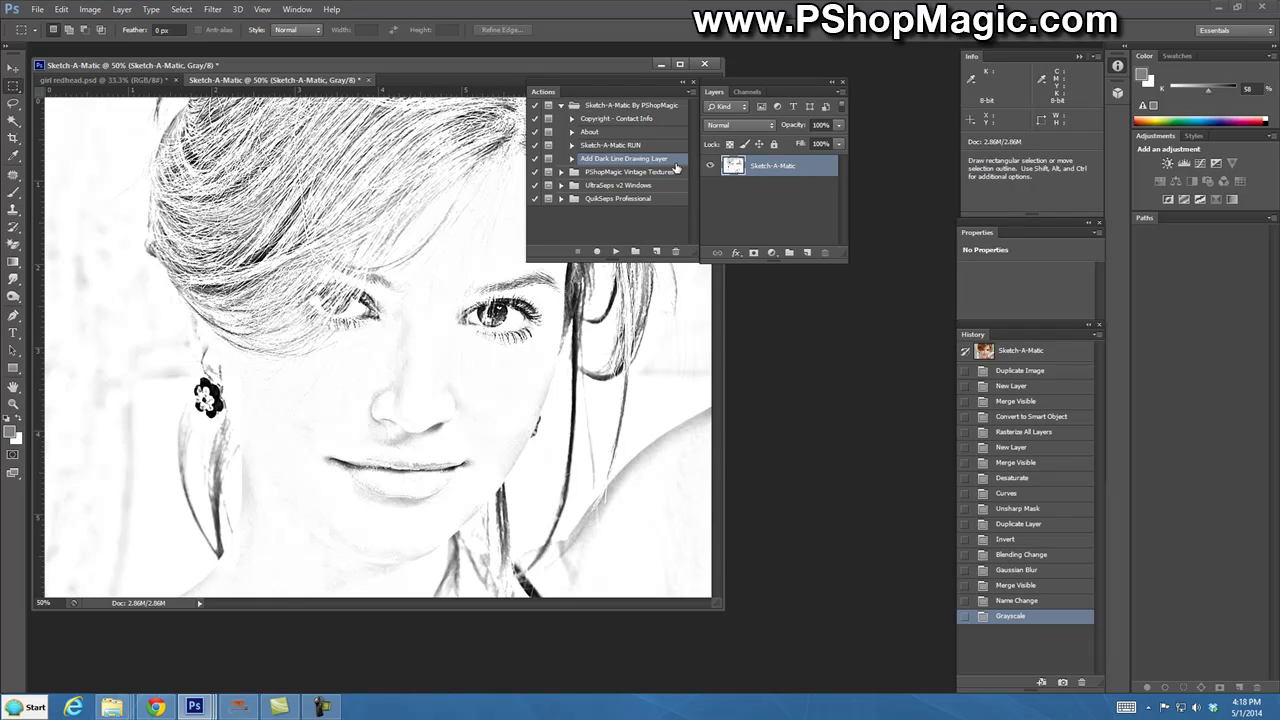
- Run the Add Dark Line Drawing Layer action and continue past its messages
click(615, 251)
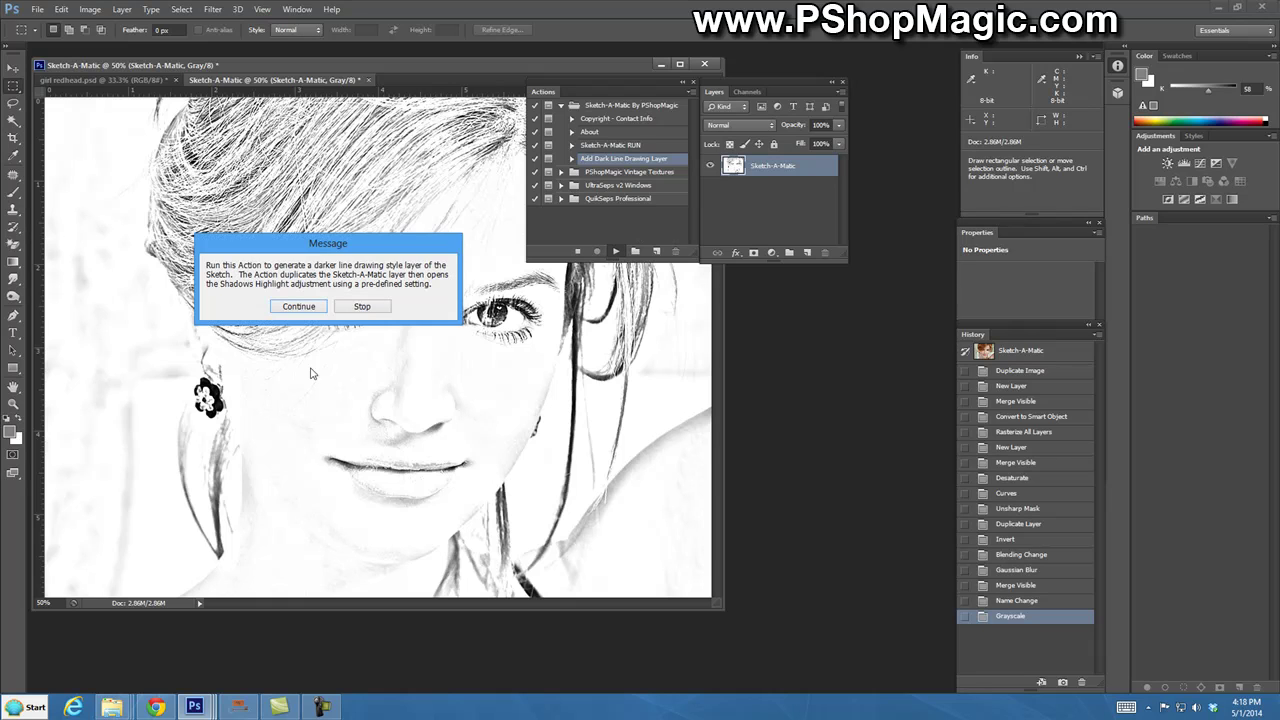
click(293, 309)
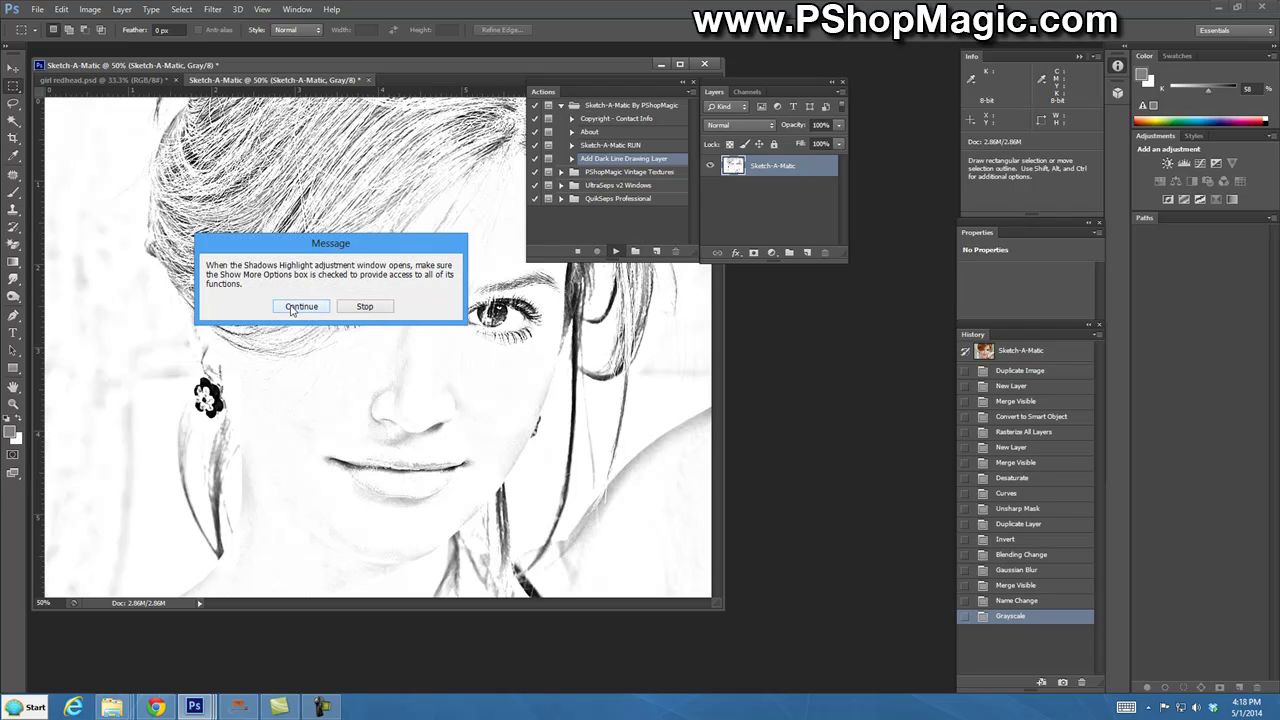
click(296, 315)
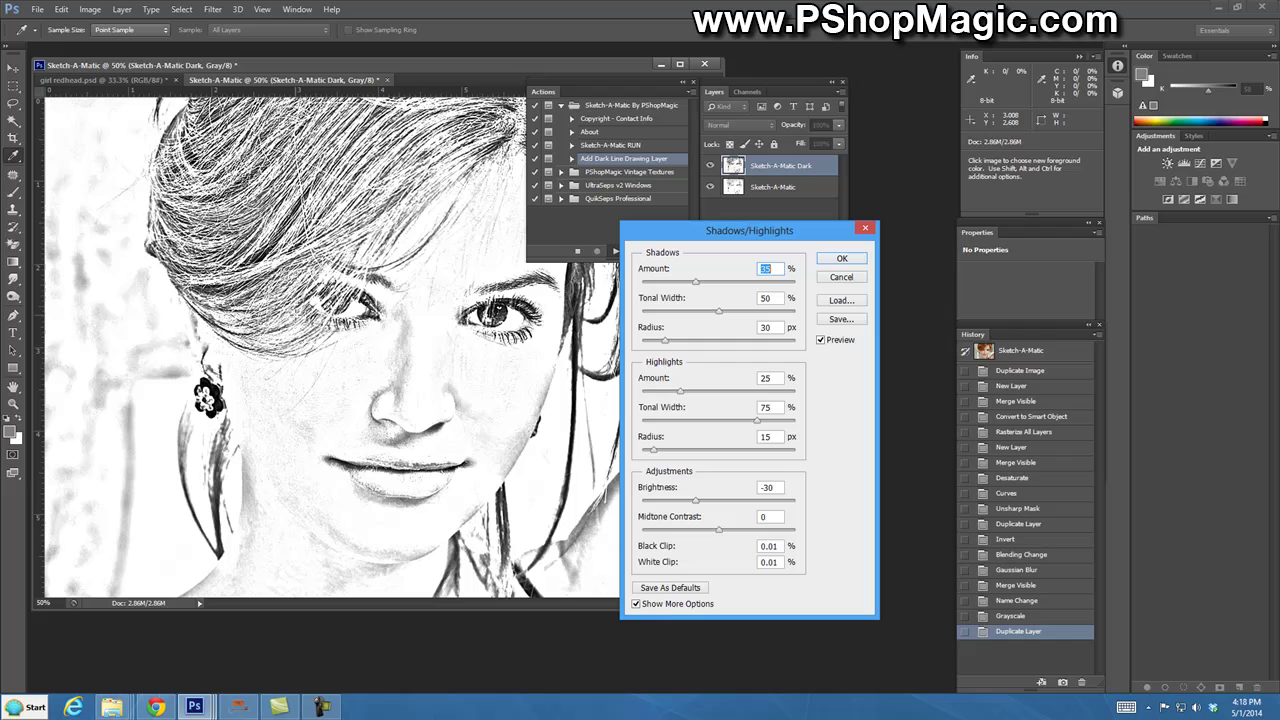
- Apply Shadows/Highlights with Radius 199, Amount 44, Brightness -42 and Midtone Contrast +90
mouse_move(696, 501)
mouse_down()
mouse_move(676, 505)
mouse_move(737, 510)
mouse_up()
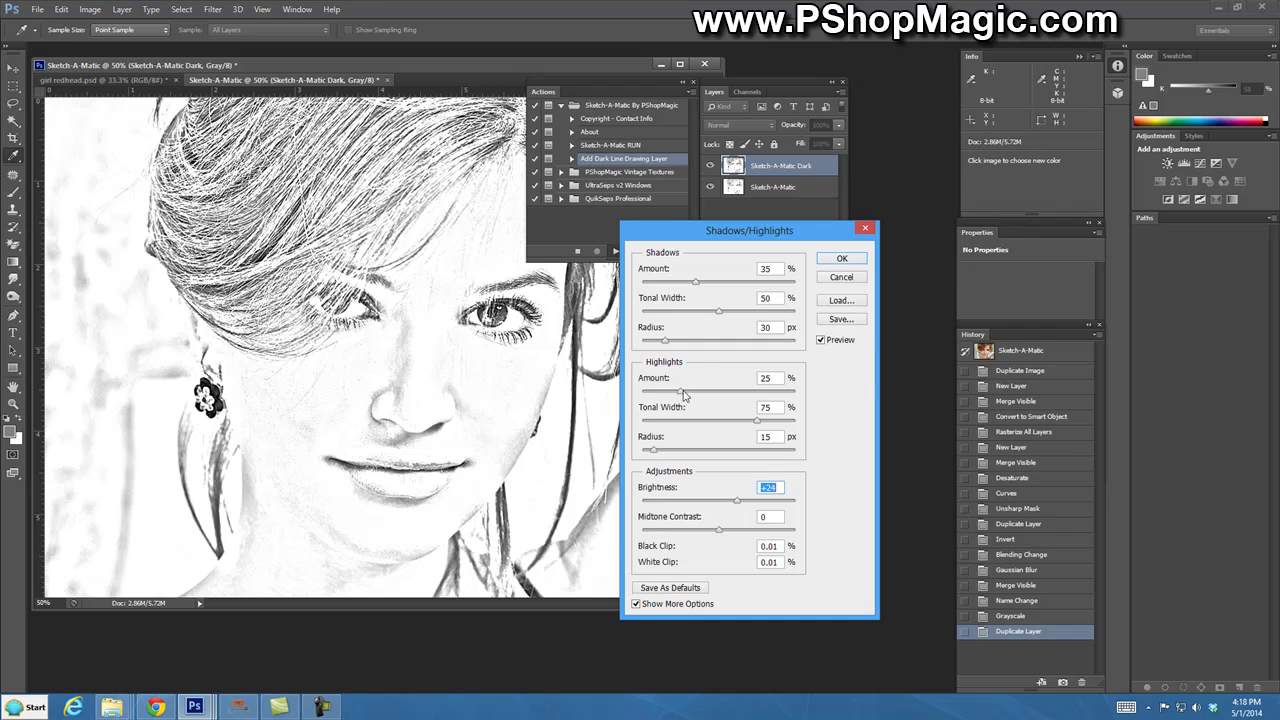
mouse_move(683, 391)
mouse_down()
mouse_move(765, 402)
mouse_move(711, 405)
mouse_up()
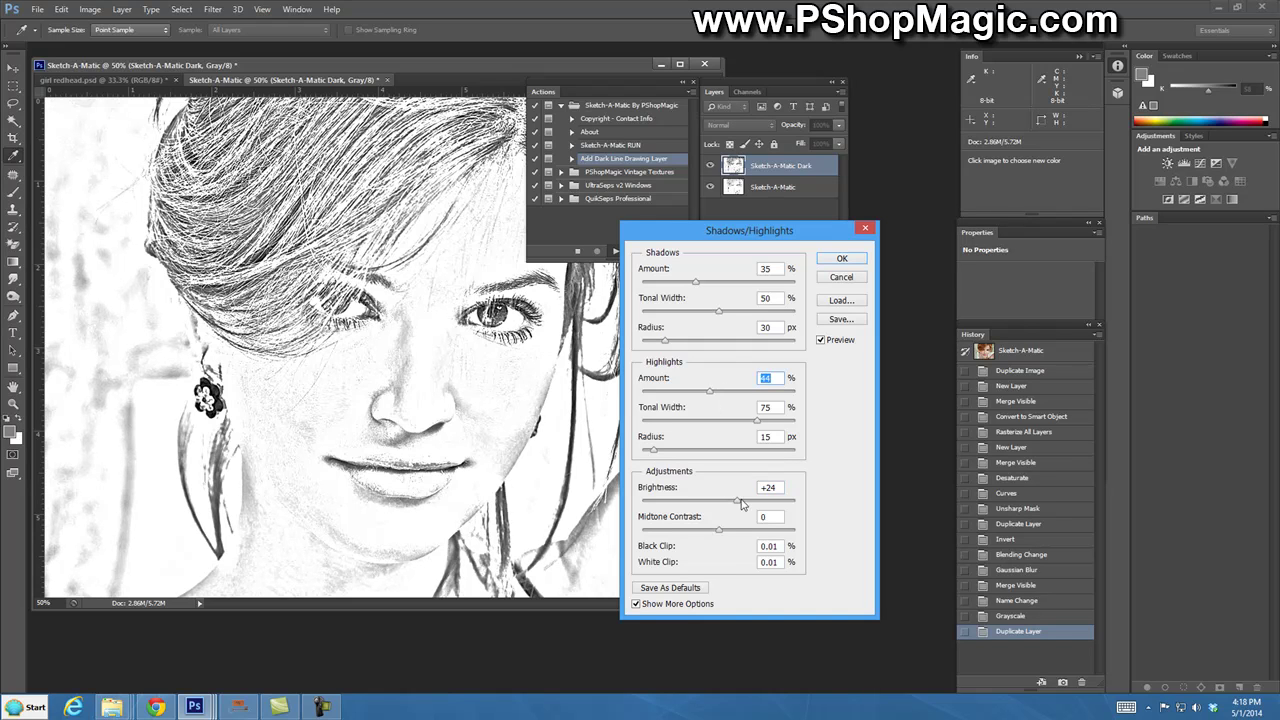
mouse_move(737, 500)
mouse_down()
mouse_move(686, 503)
mouse_move(663, 531)
mouse_move(790, 532)
mouse_up()
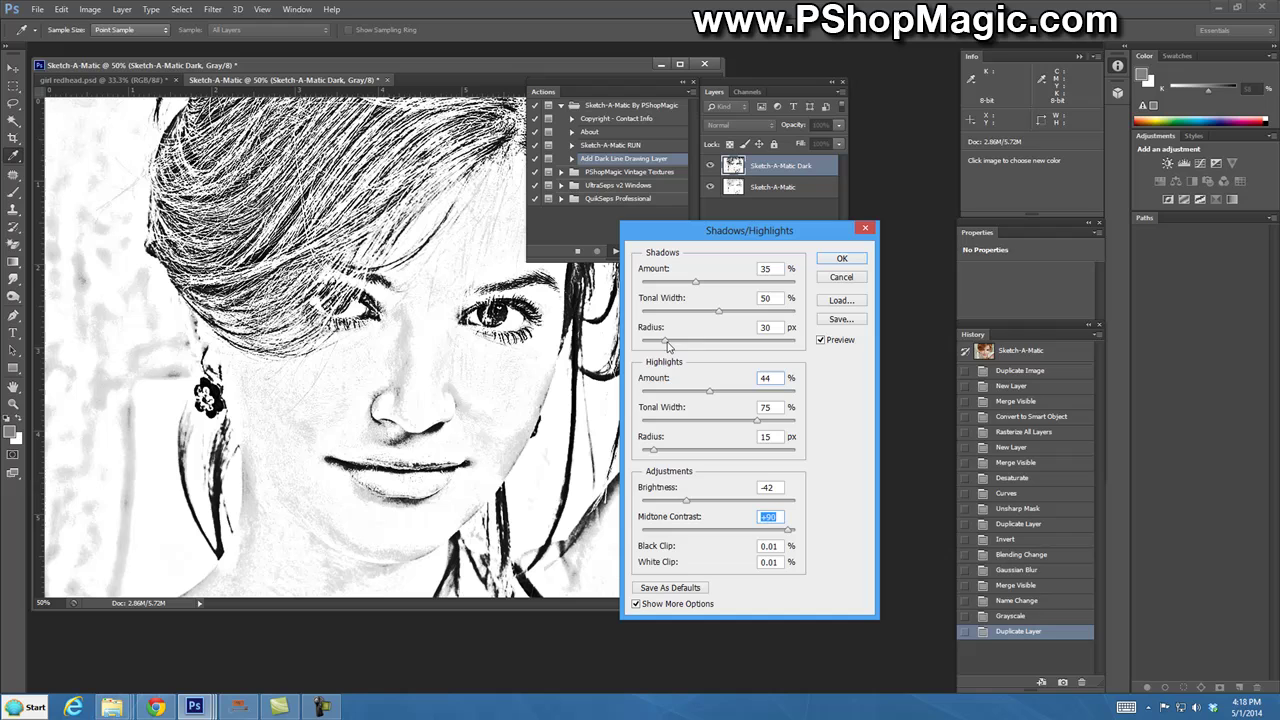
drag(668, 341, 757, 346)
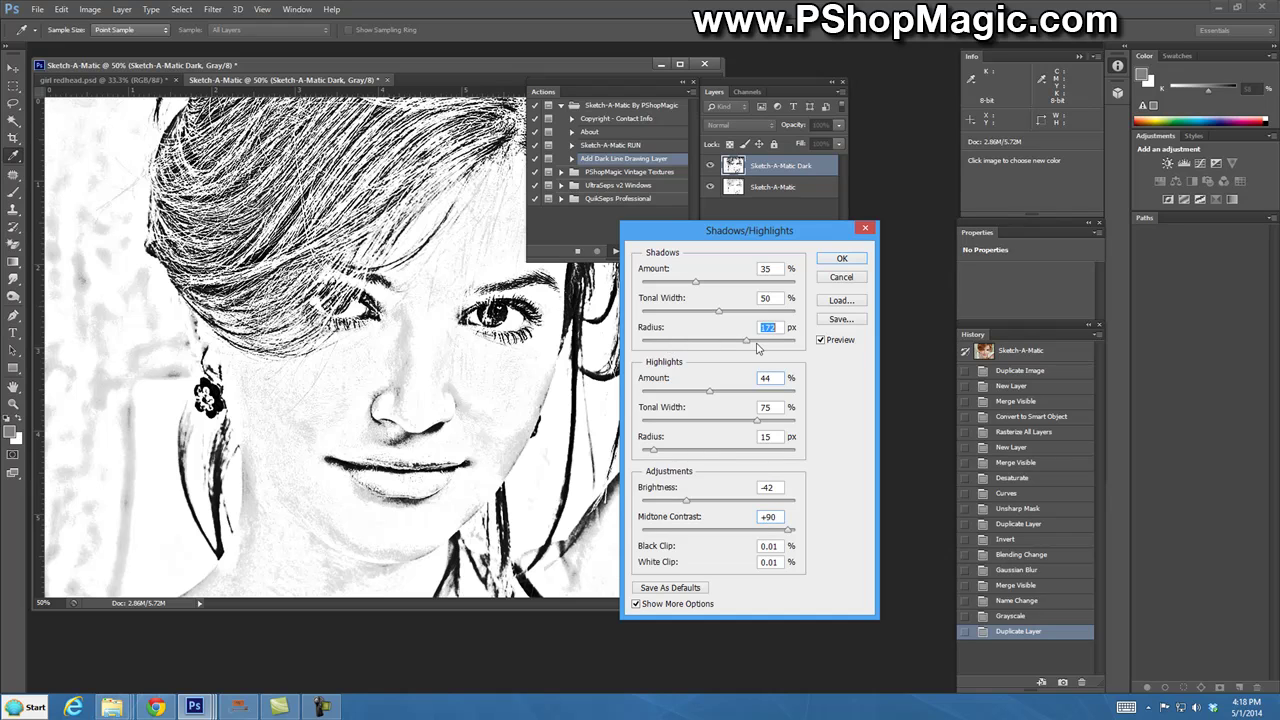
click(840, 258)
- Toggle the Sketch-A-Matic Dark layer's visibility to compare, leaving it hidden
click(711, 166)
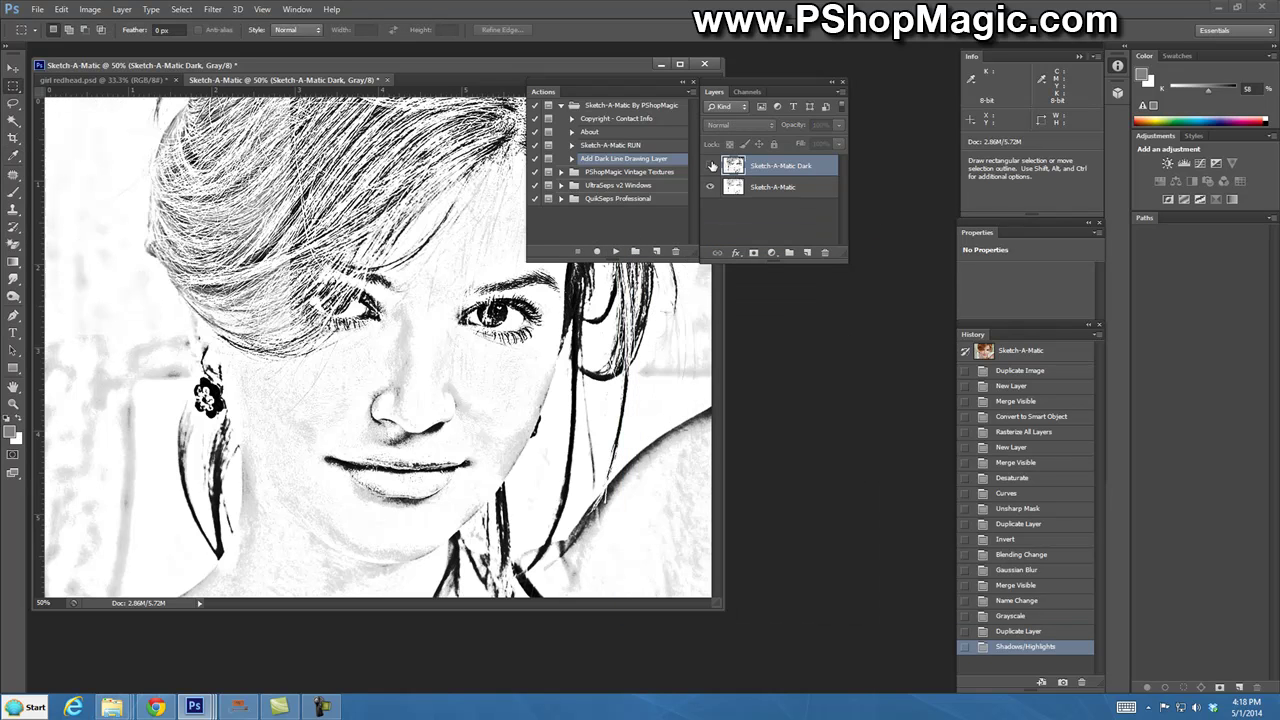
click(711, 166)
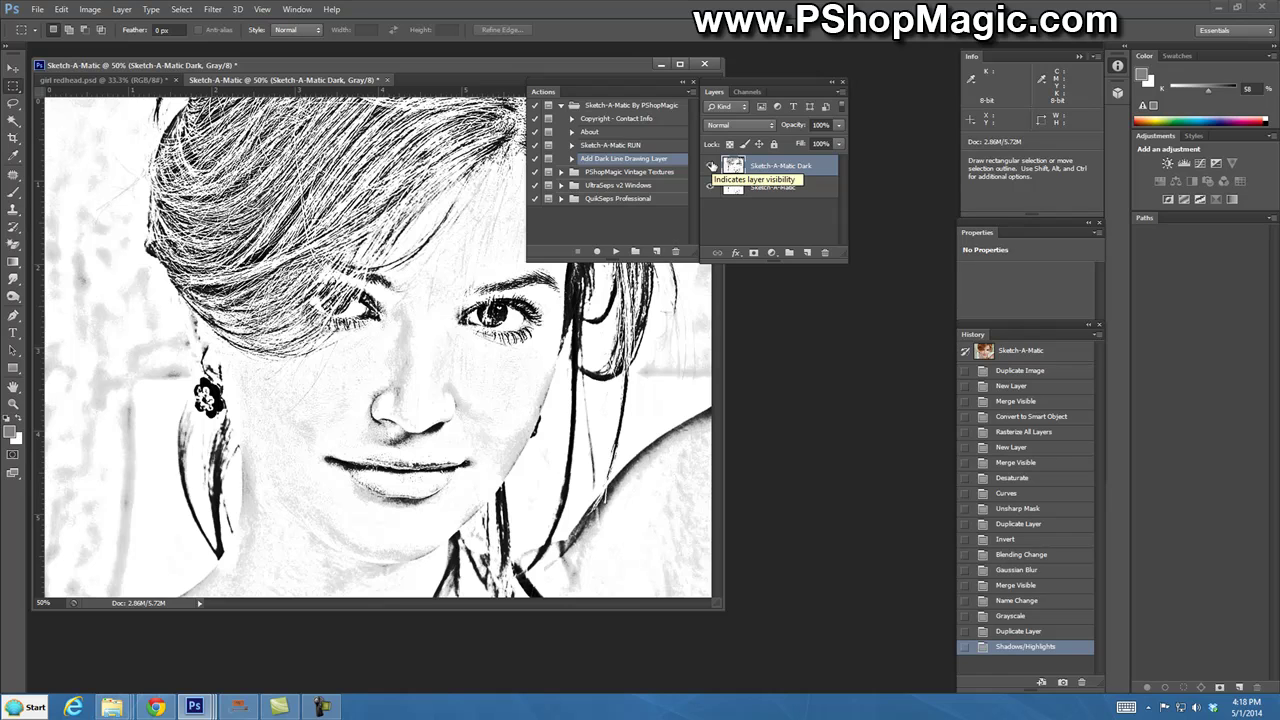
click(711, 166)
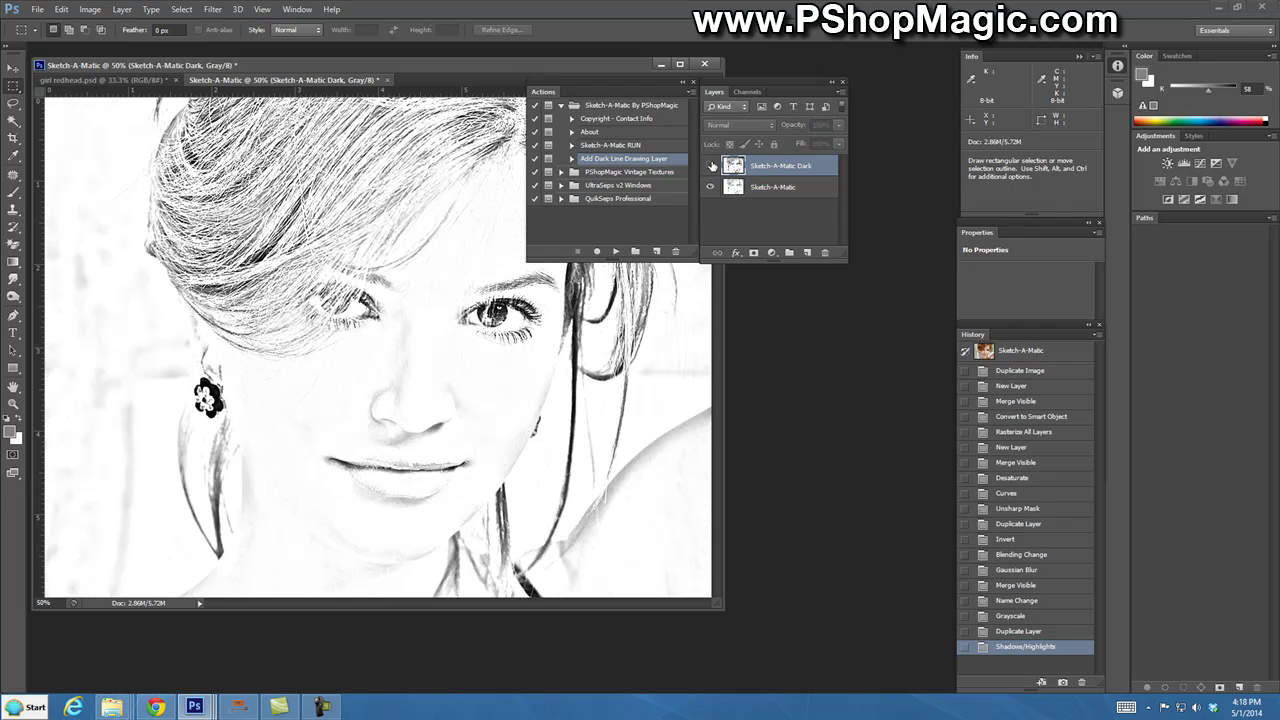
click(711, 166)
click(711, 166)
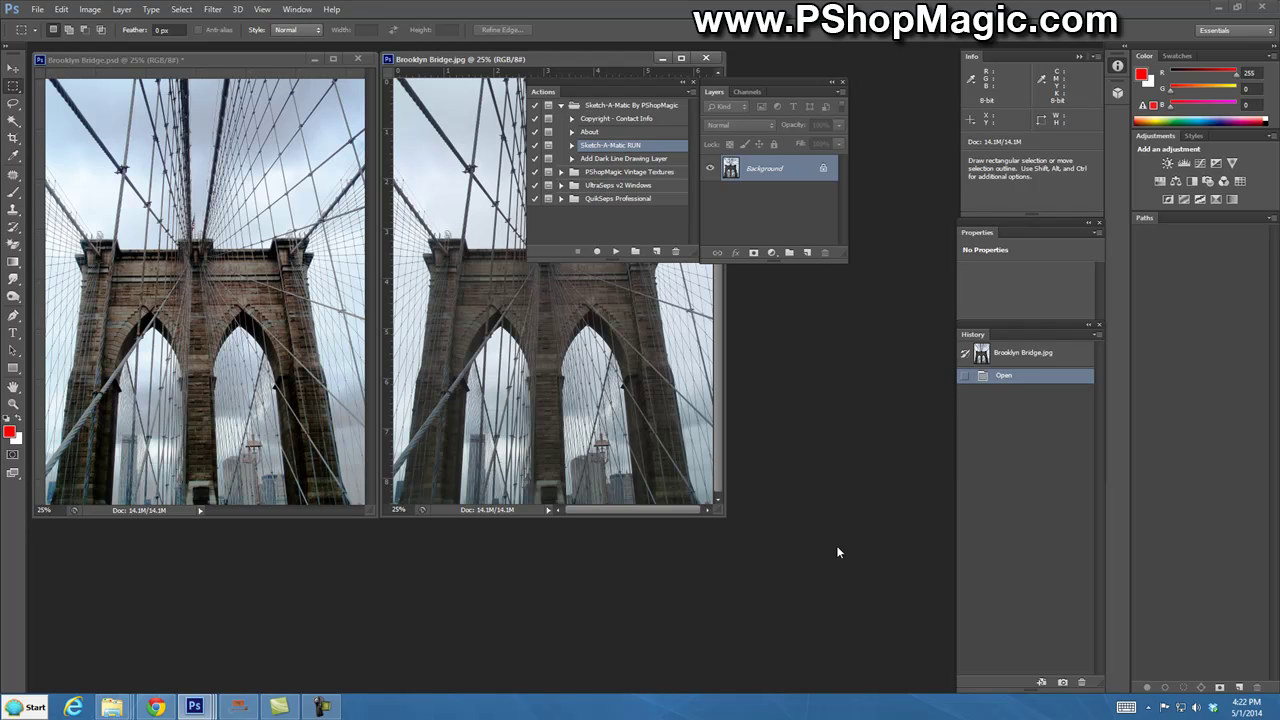
- Hide and restore the panels to view the photos, then minimize the Brooklyn Bridge jpg window
key(Tab)
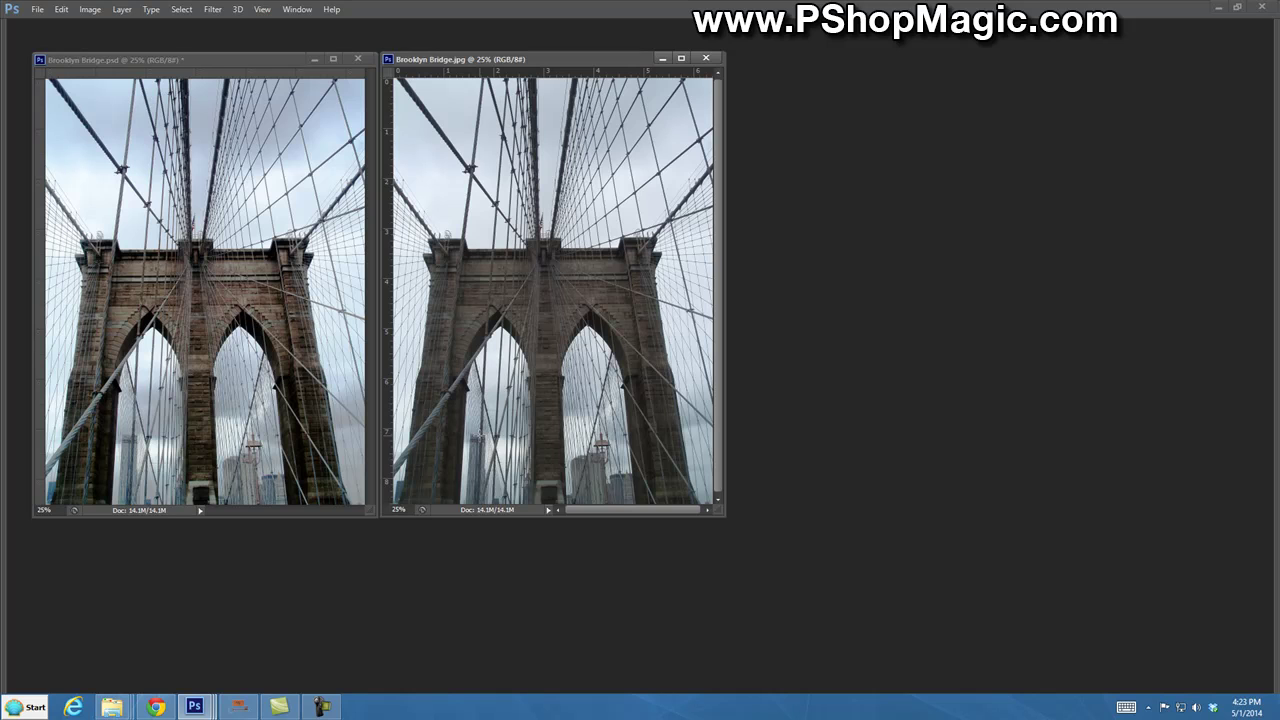
key(Tab)
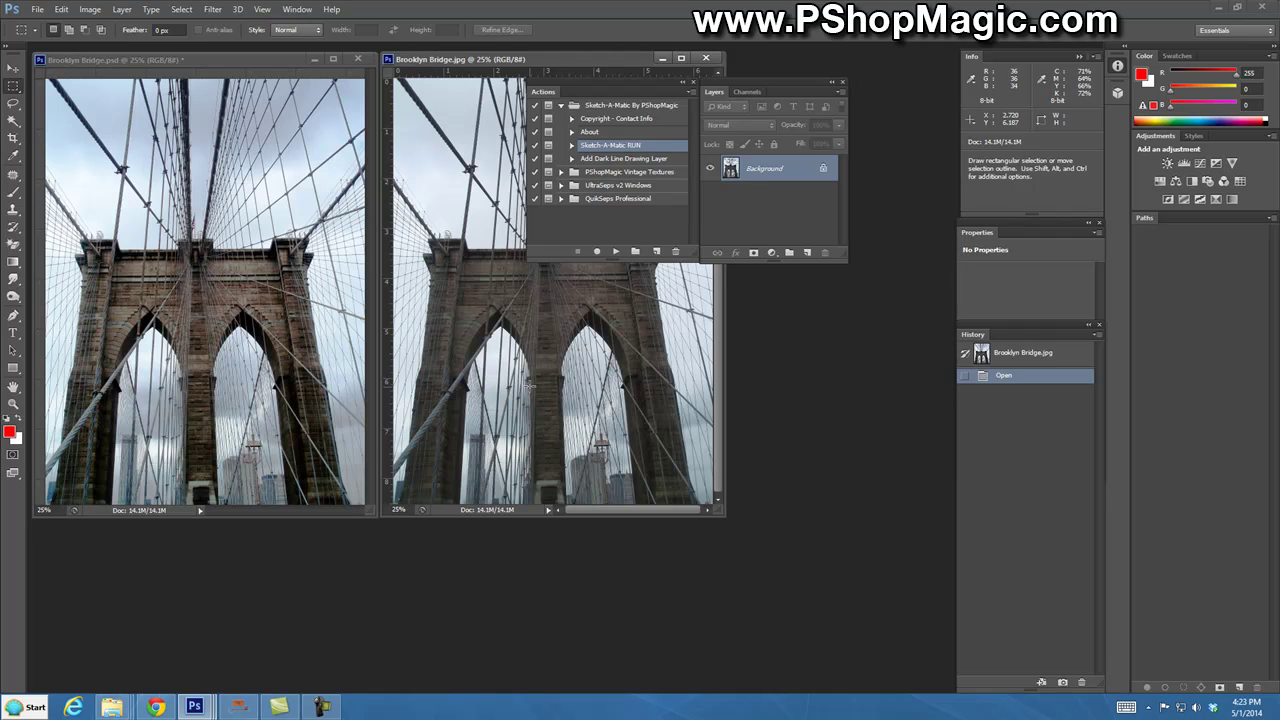
click(662, 58)
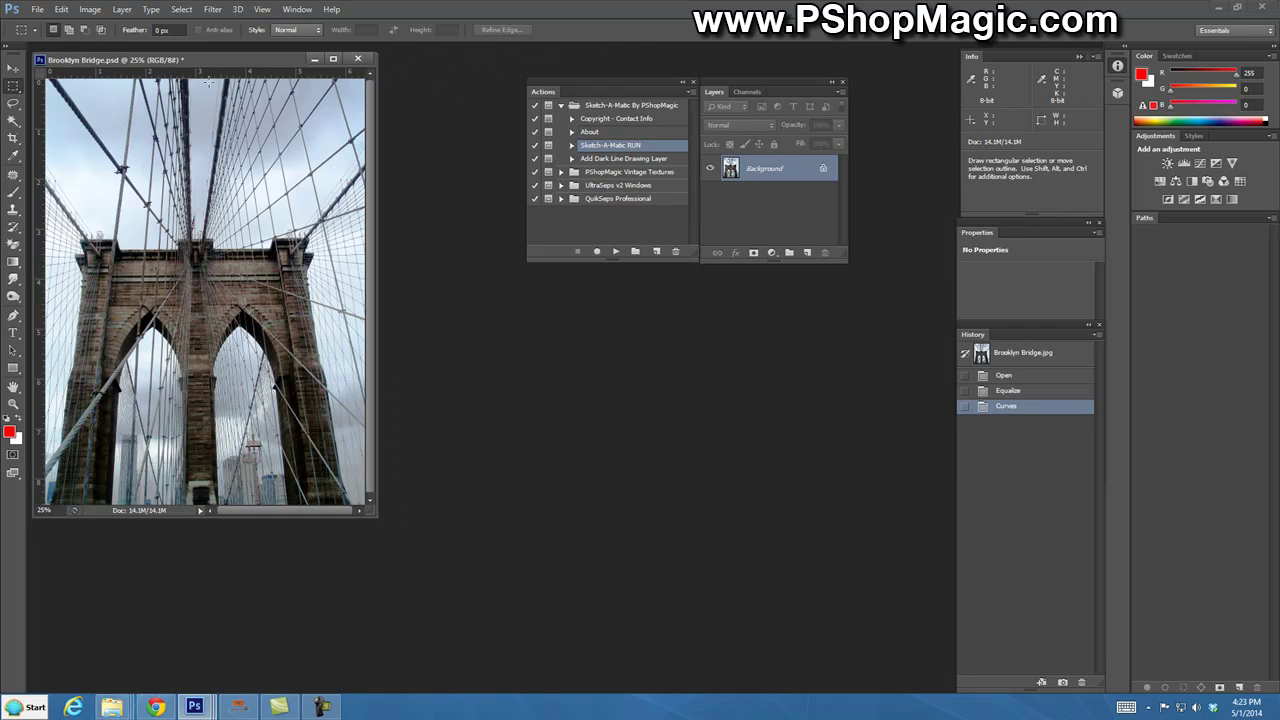
- Run Sketch-A-Matic RUN on Brooklyn Bridge.psd with a 19.6-pixel Gaussian Blur radius
drag(198, 60, 262, 68)
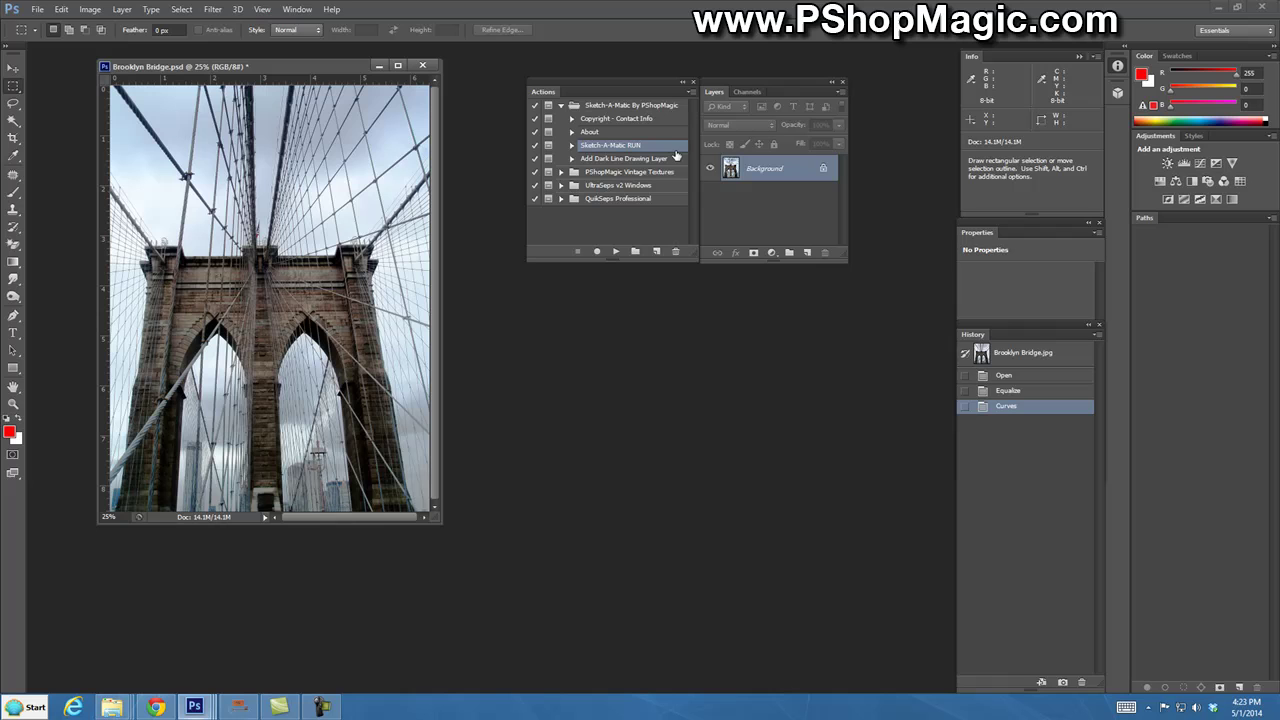
click(614, 251)
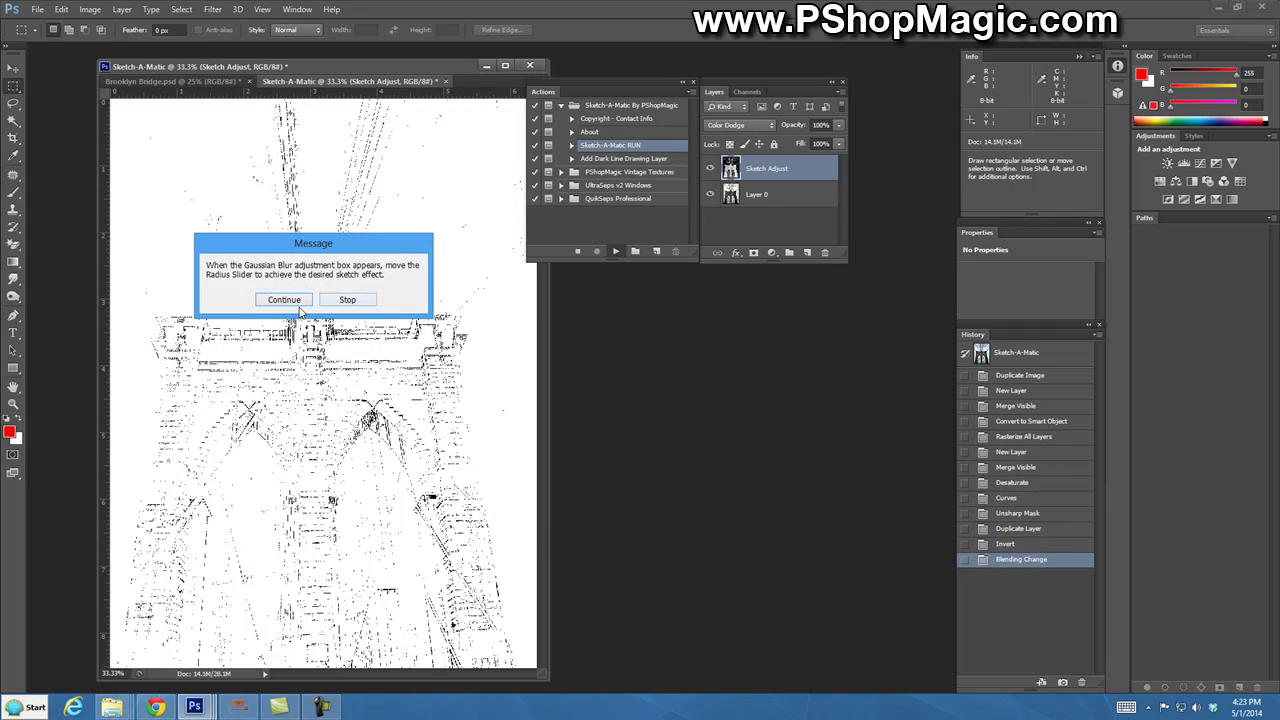
click(295, 303)
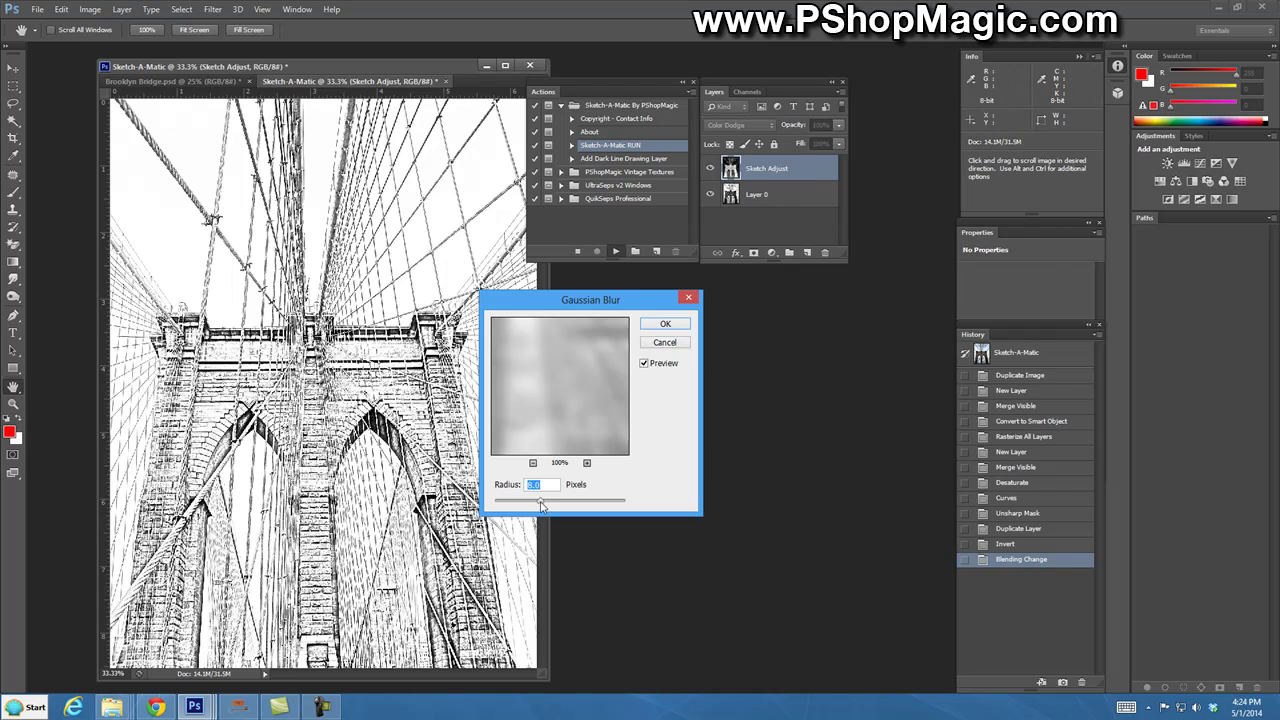
mouse_move(541, 506)
mouse_down()
mouse_move(558, 506)
mouse_move(530, 503)
mouse_up()
drag(527, 503, 549, 504)
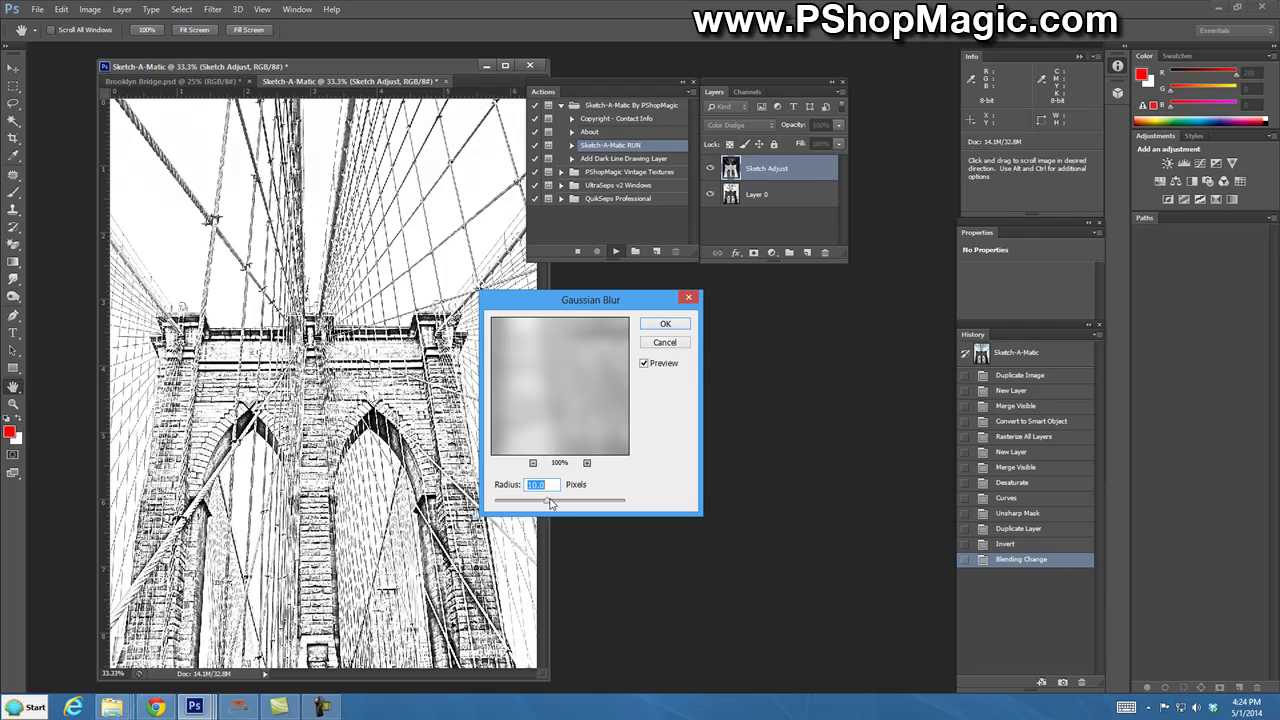
drag(549, 504, 540, 505)
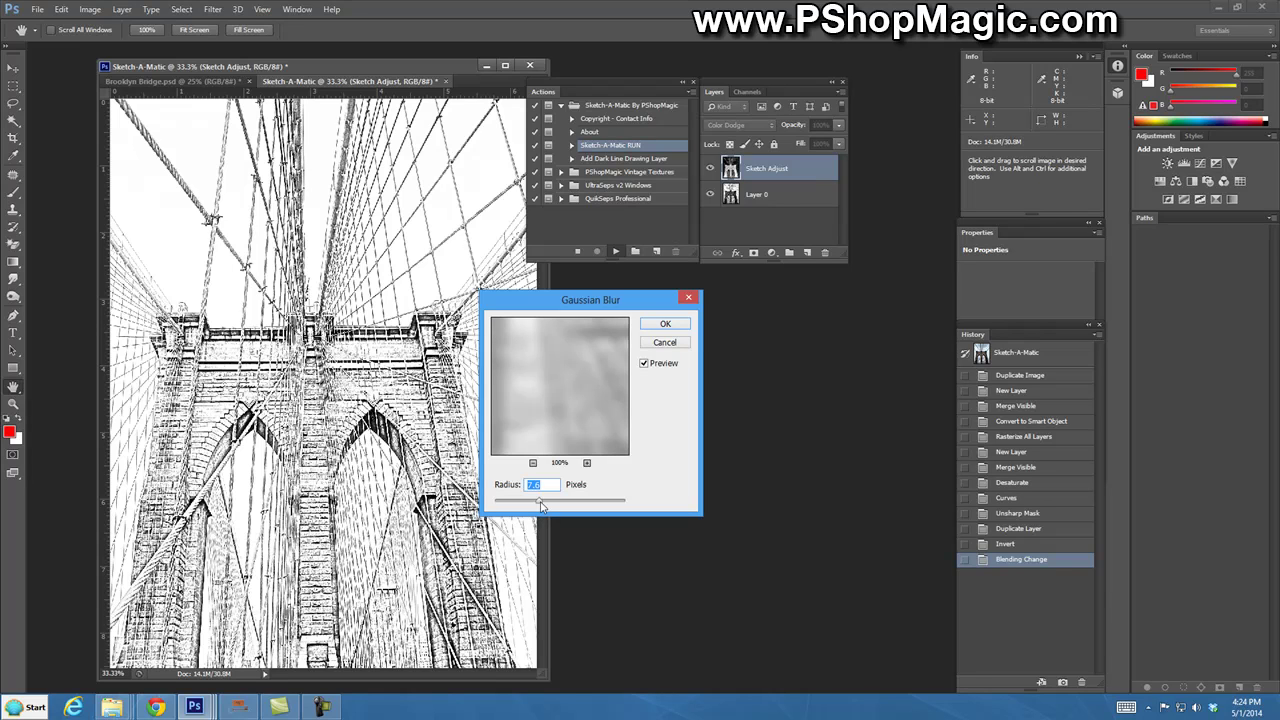
drag(540, 506, 544, 505)
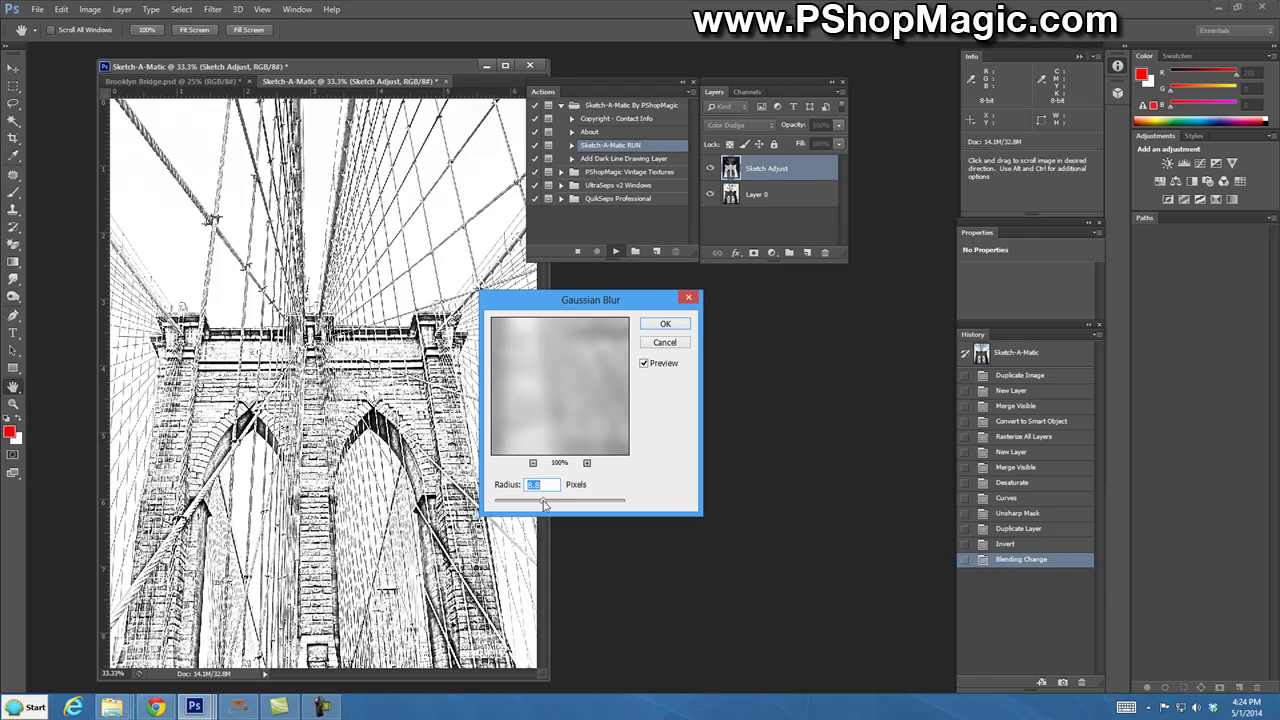
drag(544, 505, 552, 503)
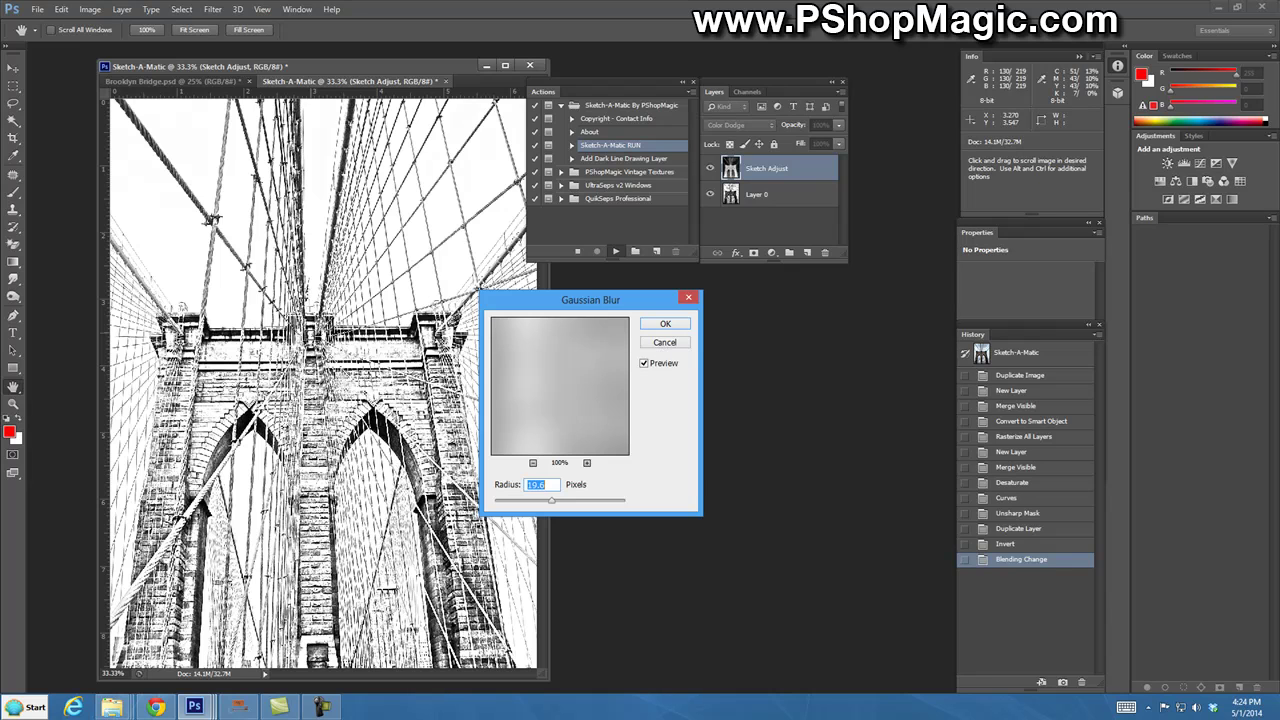
click(661, 324)
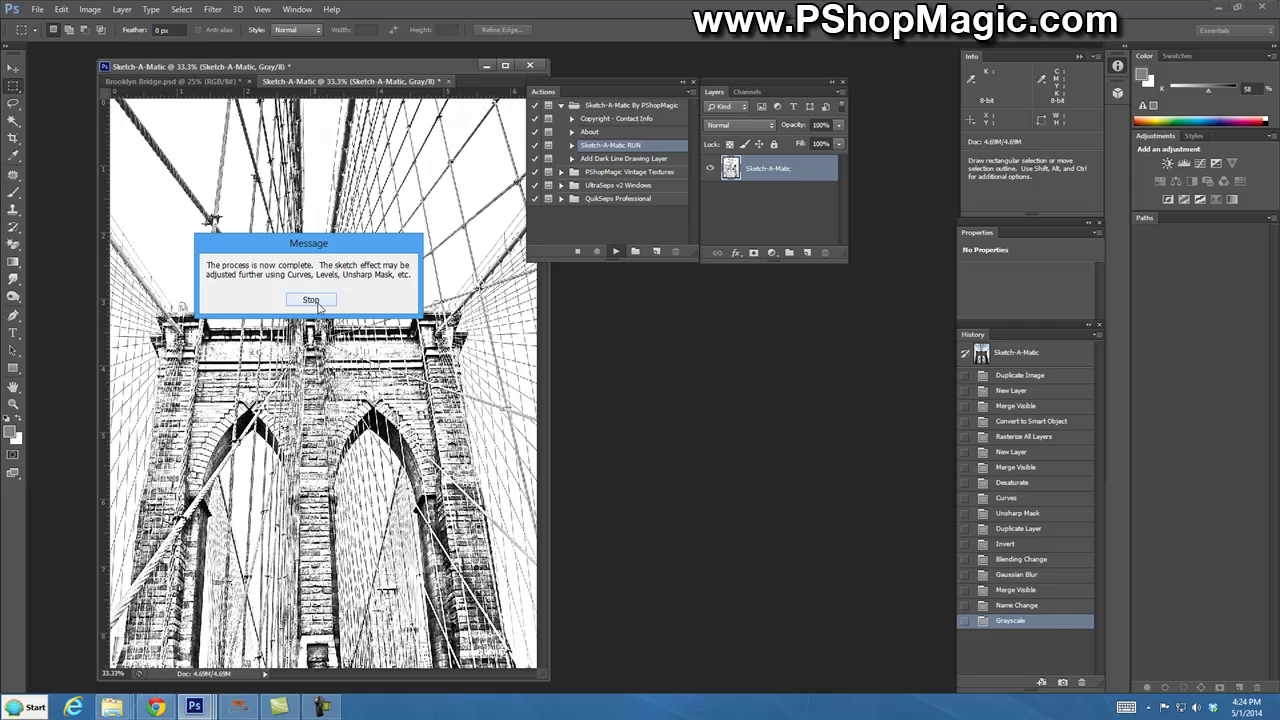
- Stop the completion message and zoom out to 25% to see the whole bridge sketch
click(311, 300)
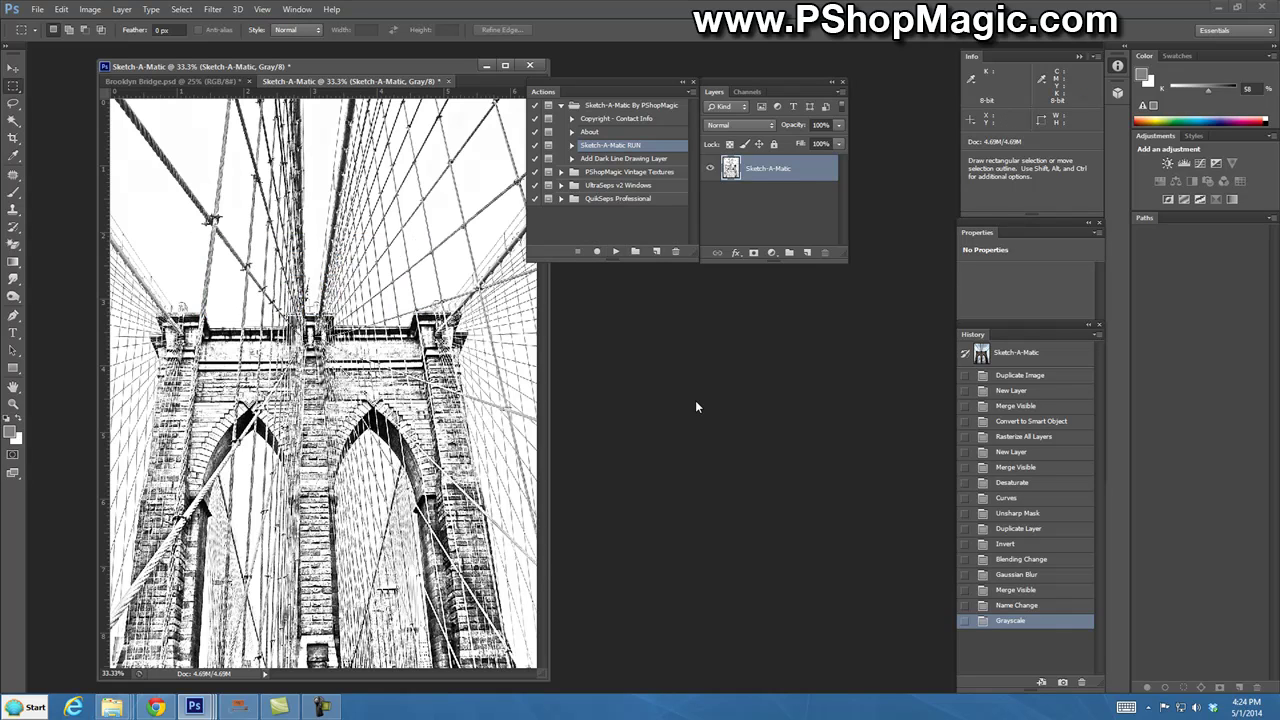
key(ctrl+minus)
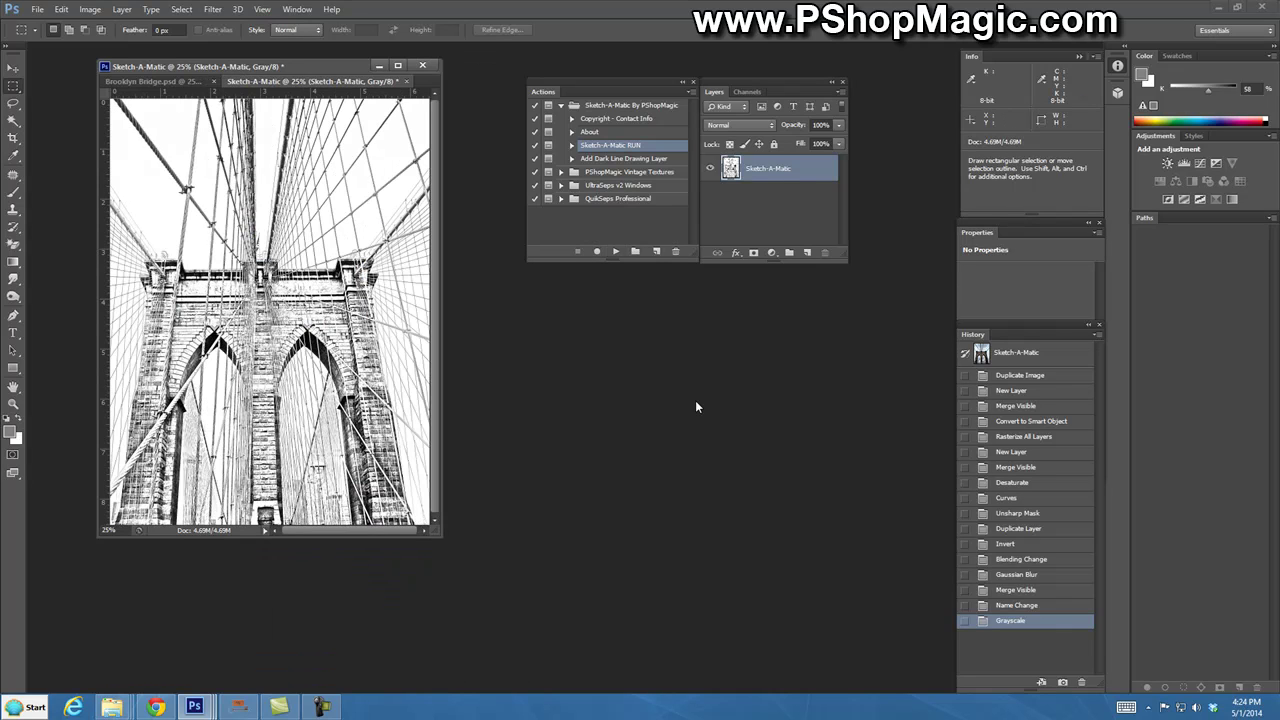